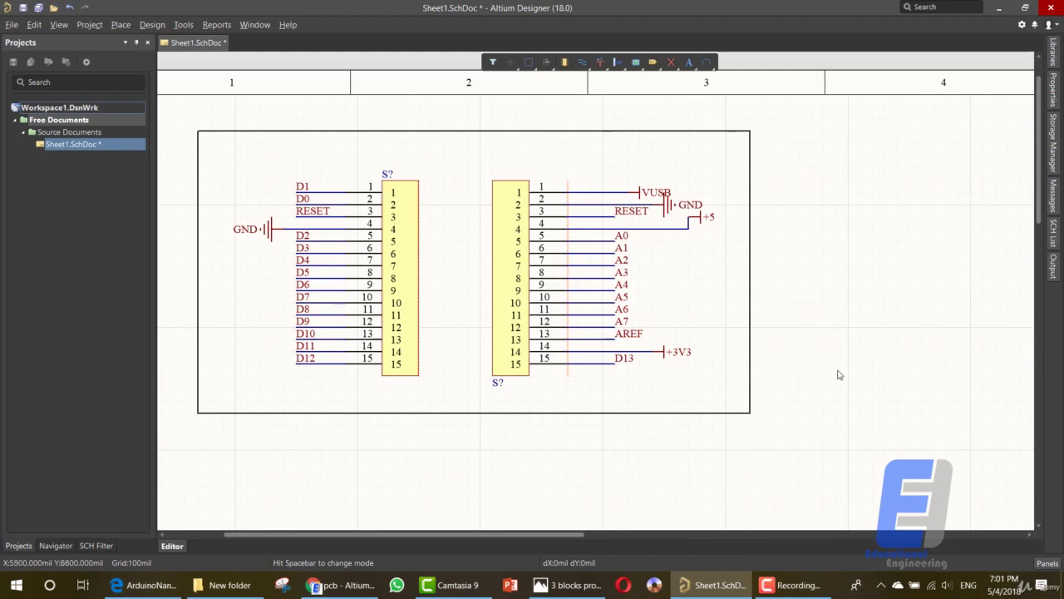
Step: Place the LM1117MP-5.0 voltage regulator from Voltage Regulator.IntLib in the empty area below the microcontroller
{"action": "scroll", "coordinate": [836, 383], "scroll_direction": "down", "scroll_amount": 2, "text": "ctrl"}
{"action": "left_click_drag", "start_coordinate": [586, 540], "coordinate": [803, 543]}
{"action": "scroll", "coordinate": [749, 497], "scroll_direction": "down", "scroll_amount": 1, "text": "ctrl"}
{"action": "scroll", "coordinate": [769, 490], "scroll_direction": "down", "scroll_amount": 3, "text": "ctrl"}
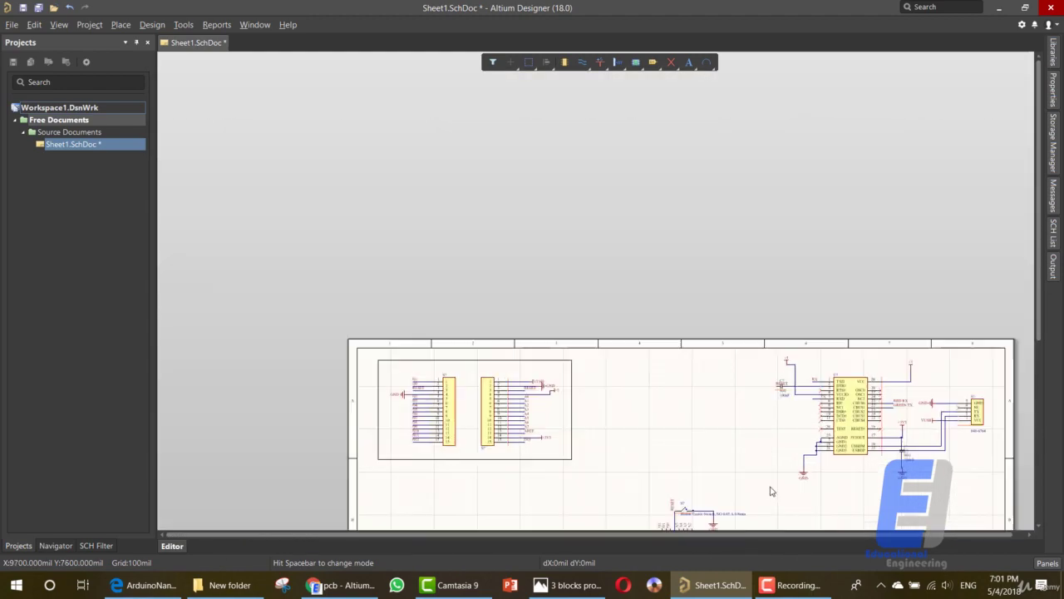
{"action": "scroll", "coordinate": [781, 485], "scroll_direction": "down", "scroll_amount": 3}
{"action": "scroll", "coordinate": [964, 474], "scroll_direction": "down", "scroll_amount": 3}
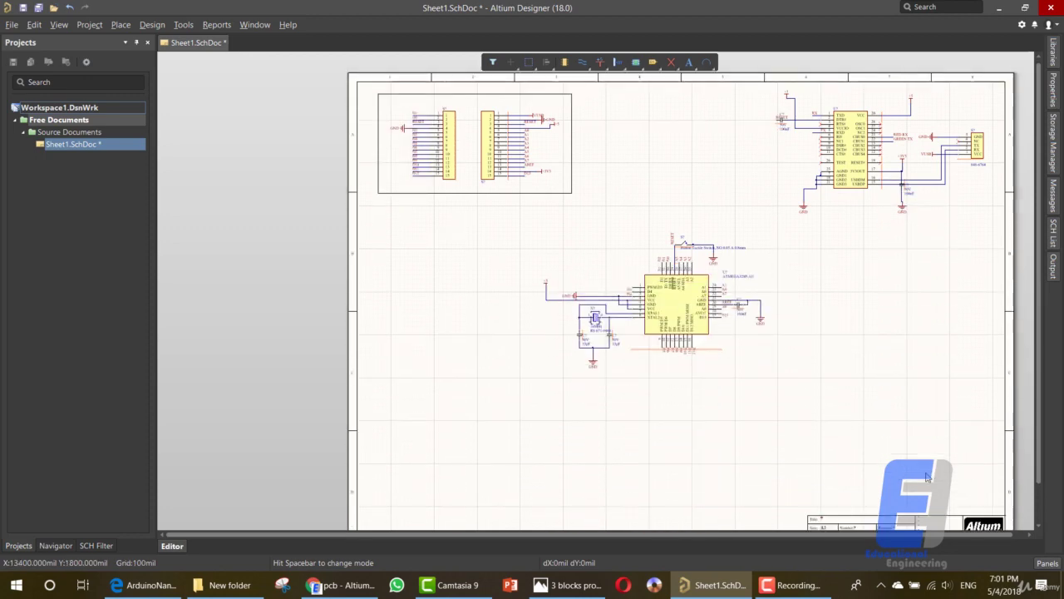
{"action": "scroll", "coordinate": [939, 472], "scroll_direction": "up", "scroll_amount": 1, "text": "ctrl"}
{"action": "scroll", "coordinate": [939, 472], "scroll_direction": "up", "scroll_amount": 1, "text": "ctrl"}
{"action": "scroll", "coordinate": [939, 471], "scroll_direction": "up", "scroll_amount": 1, "text": "ctrl"}
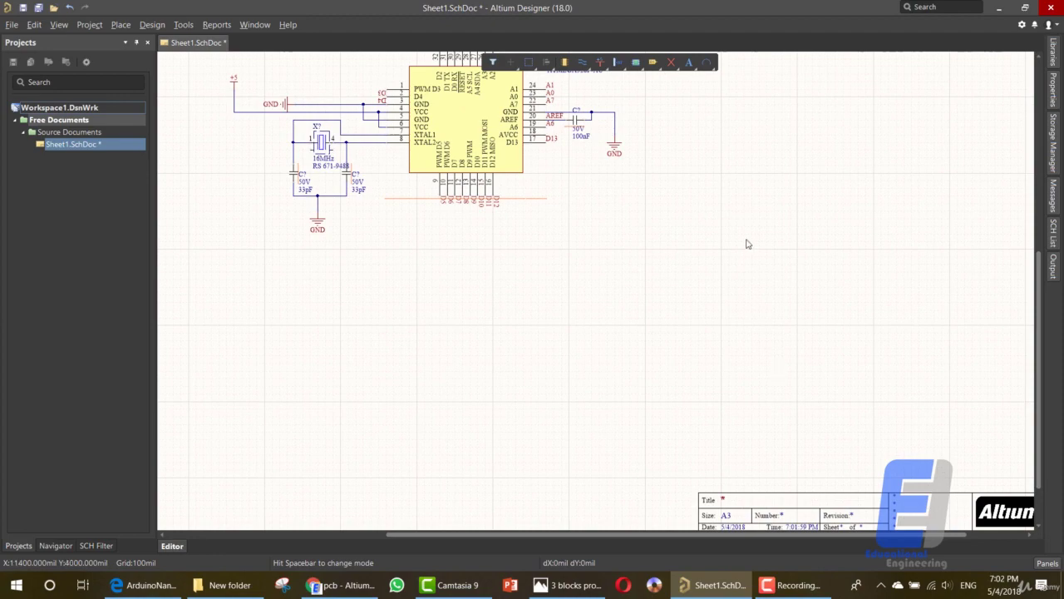
{"action": "left_click", "coordinate": [1054, 50]}
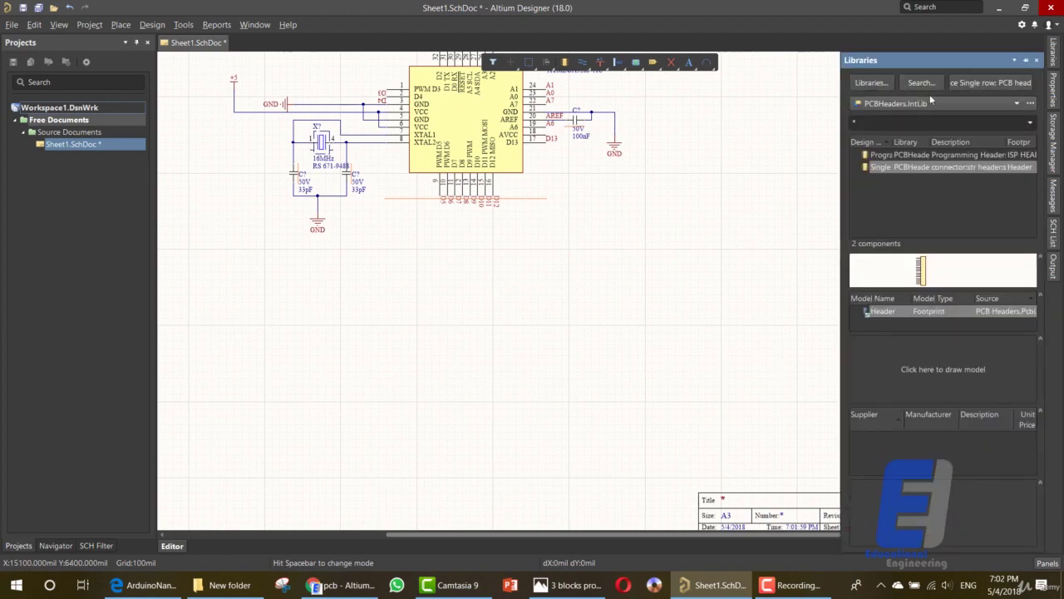
{"action": "left_click", "coordinate": [926, 102]}
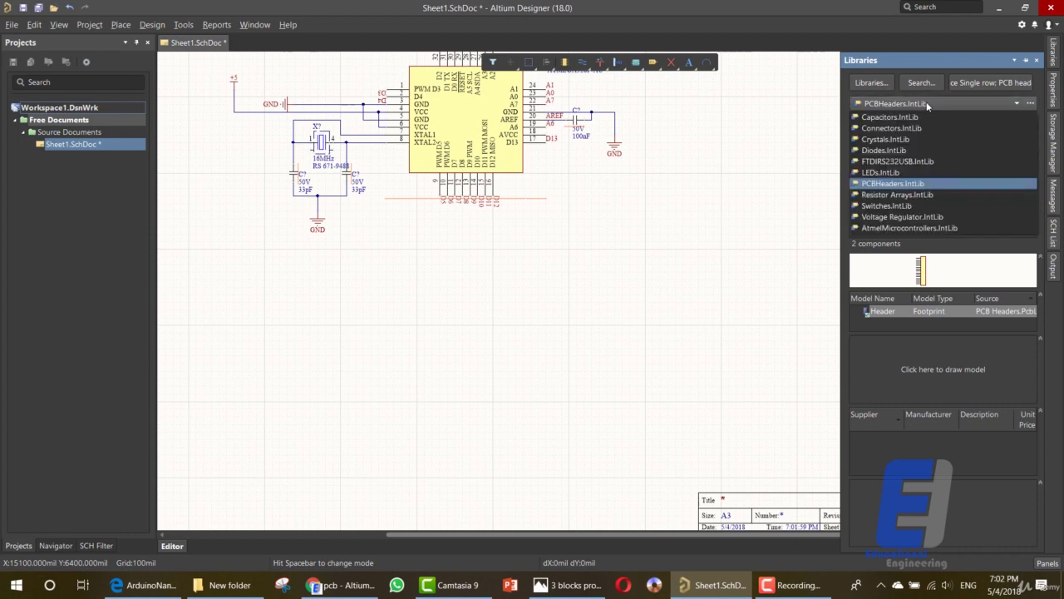
{"action": "left_click", "coordinate": [908, 218]}
{"action": "left_click_drag", "start_coordinate": [911, 158], "coordinate": [626, 366]}
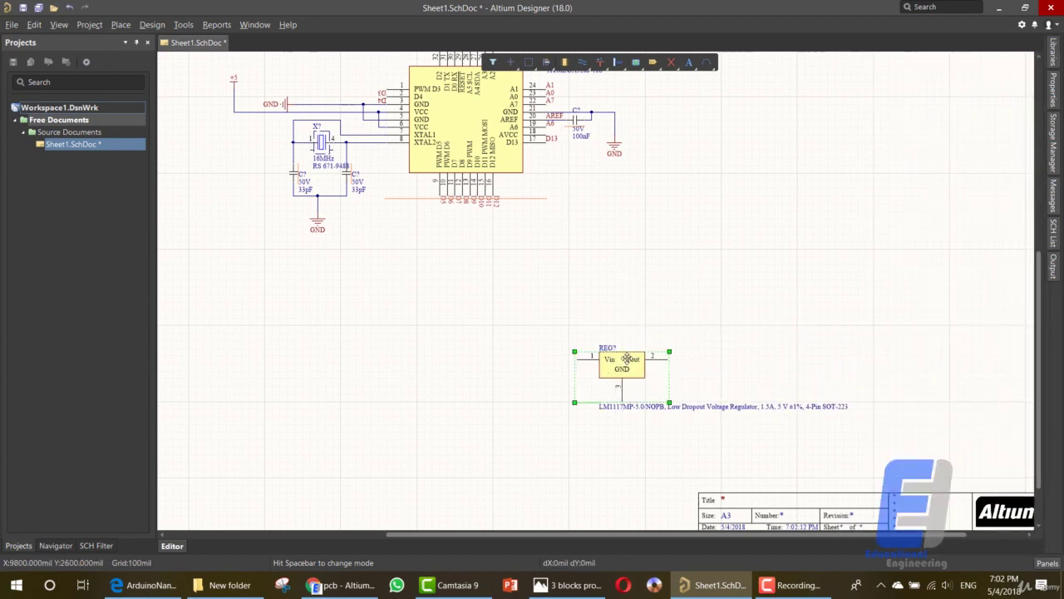
{"action": "left_click", "coordinate": [749, 266]}
Step: Place three 4.7µF tantalum capacitors from Capacitors.IntLib, two on the regulator's Vout side and one on its Vin side
{"action": "mouse_move", "coordinate": [1053, 60]}
{"action": "left_click", "coordinate": [906, 103]}
{"action": "left_click", "coordinate": [891, 117]}
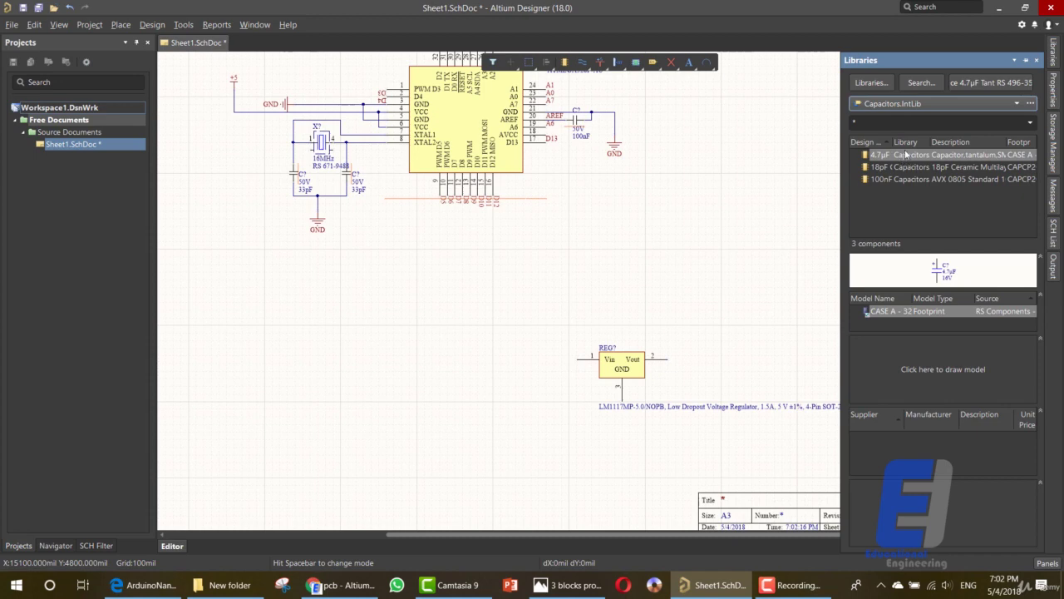
{"action": "left_click_drag", "start_coordinate": [906, 155], "coordinate": [714, 371]}
{"action": "left_click_drag", "start_coordinate": [848, 215], "coordinate": [760, 372]}
{"action": "left_click_drag", "start_coordinate": [928, 155], "coordinate": [505, 362]}
Step: Place two vertically oriented 100nF capacitors, one on each side of the regulator between it and the 4.7µF capacitors
{"action": "mouse_move", "coordinate": [1051, 66]}
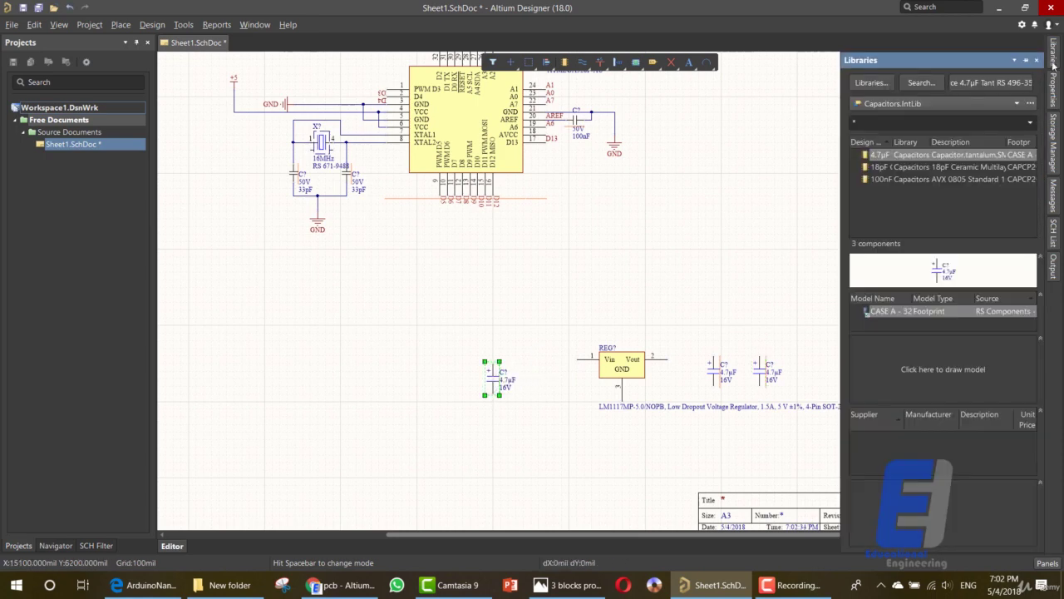
{"action": "left_click_drag", "start_coordinate": [904, 180], "coordinate": [533, 379]}
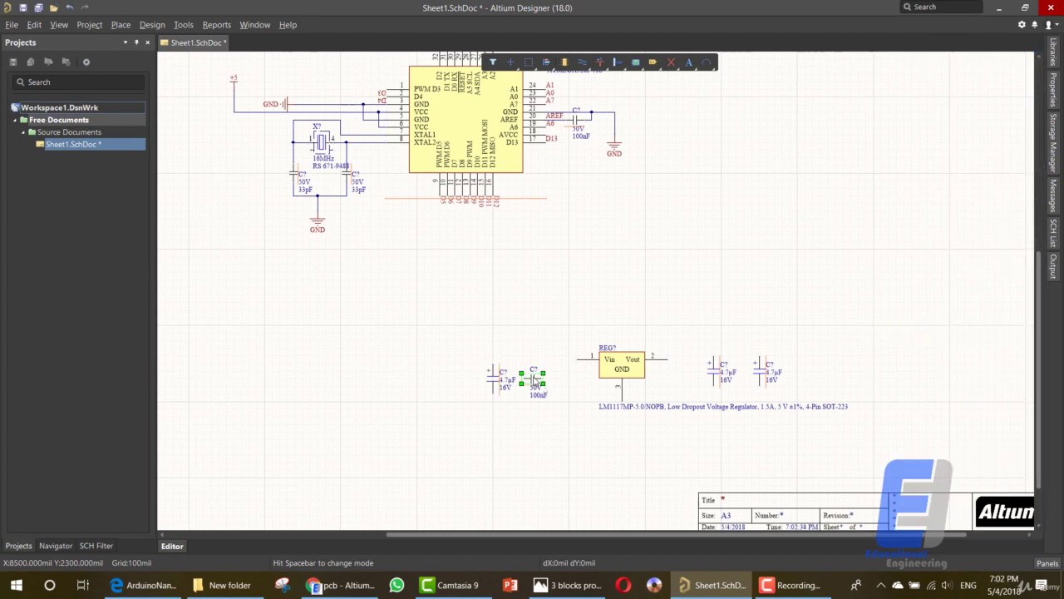
{"action": "left_click", "coordinate": [533, 379]}
{"action": "mouse_move", "coordinate": [1056, 59]}
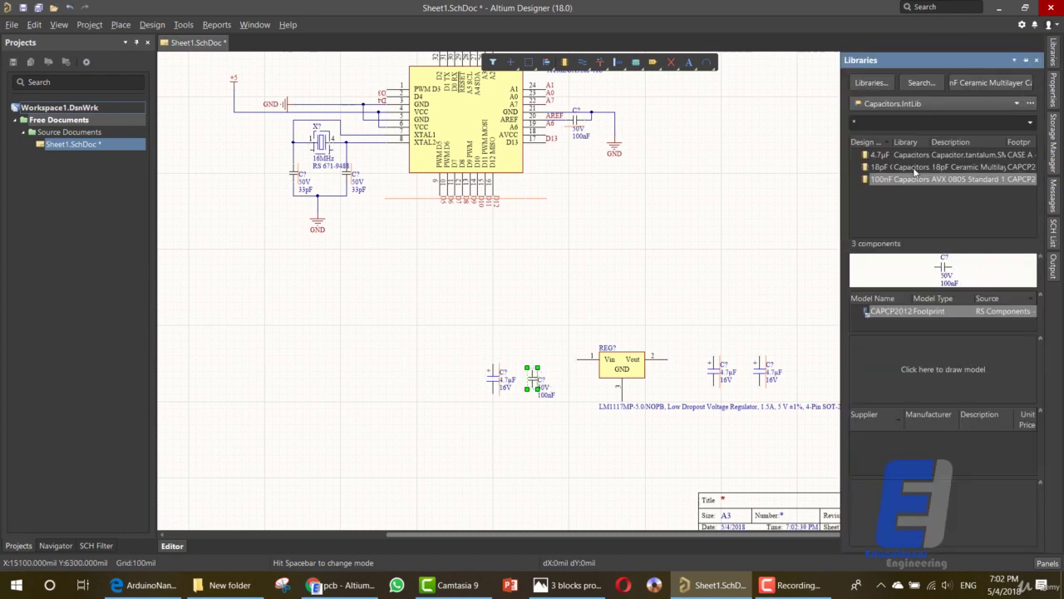
{"action": "left_click_drag", "start_coordinate": [911, 179], "coordinate": [682, 378]}
{"action": "left_click", "coordinate": [682, 381]}
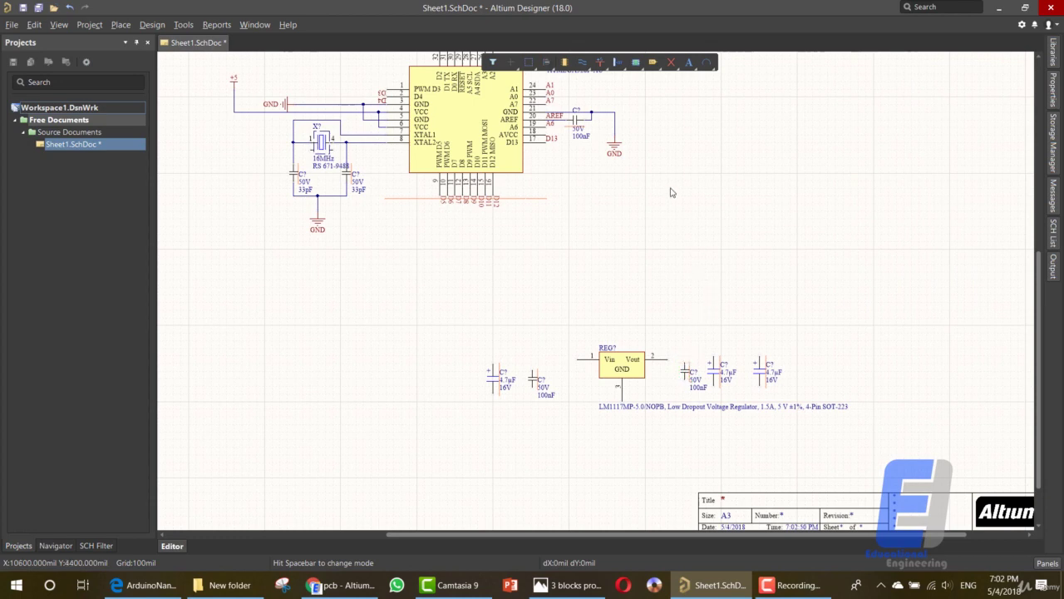
Step: Place a +5 power port above the output capacitors and a GND power port below the regulator's GND pin
{"action": "left_click", "coordinate": [600, 63]}
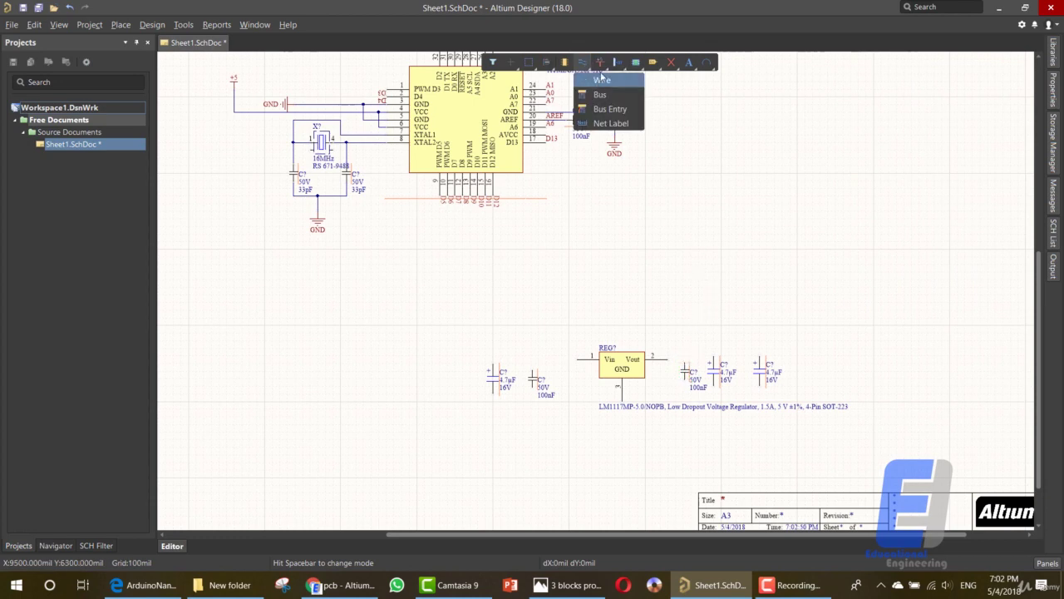
{"action": "left_click", "coordinate": [601, 63]}
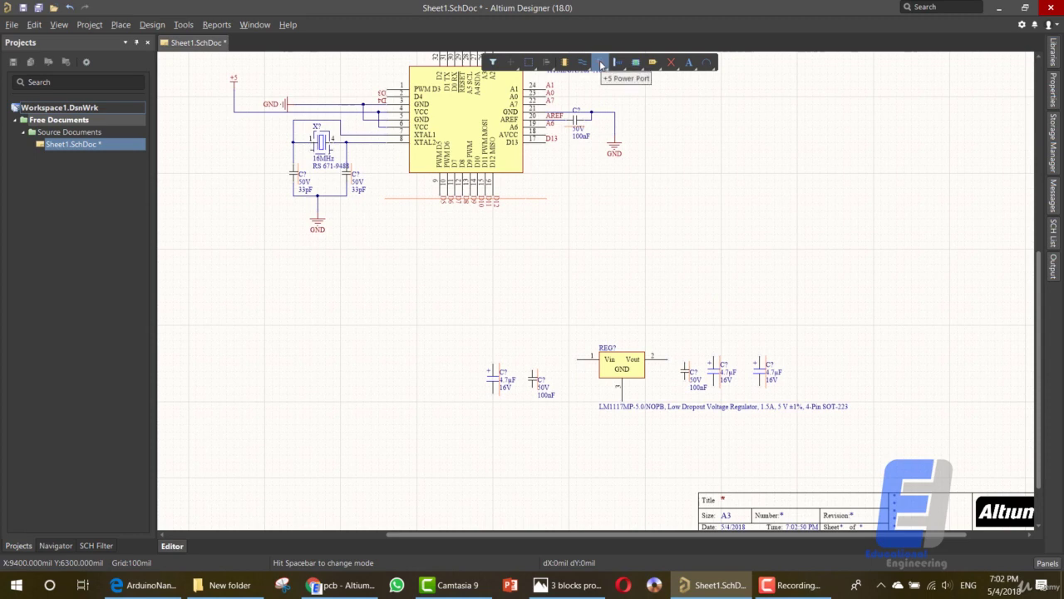
{"action": "left_click", "coordinate": [601, 64]}
{"action": "left_click", "coordinate": [783, 321]}
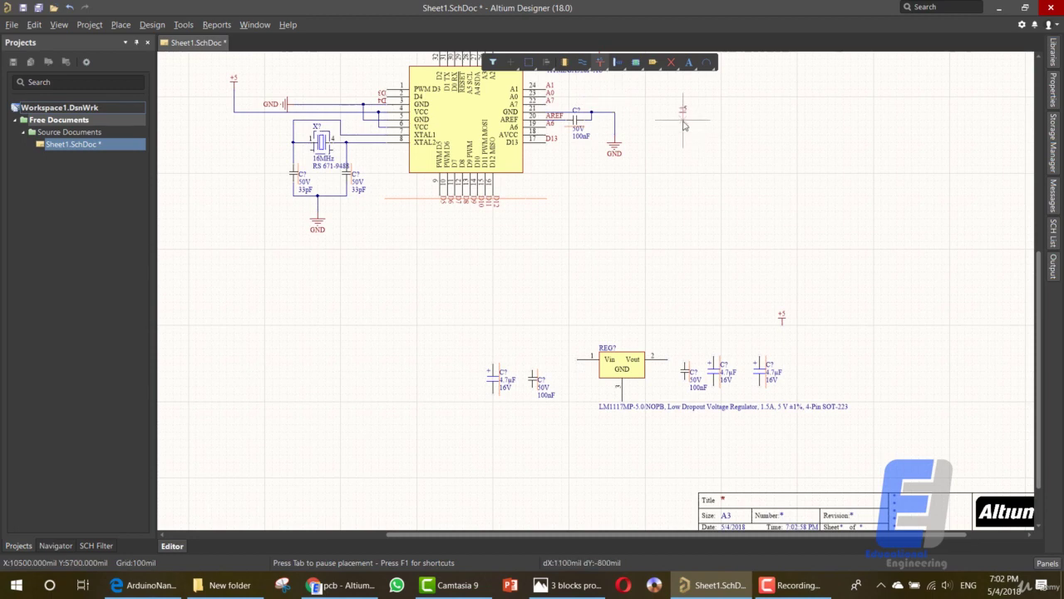
{"action": "right_click", "coordinate": [601, 63]}
{"action": "left_click", "coordinate": [608, 82]}
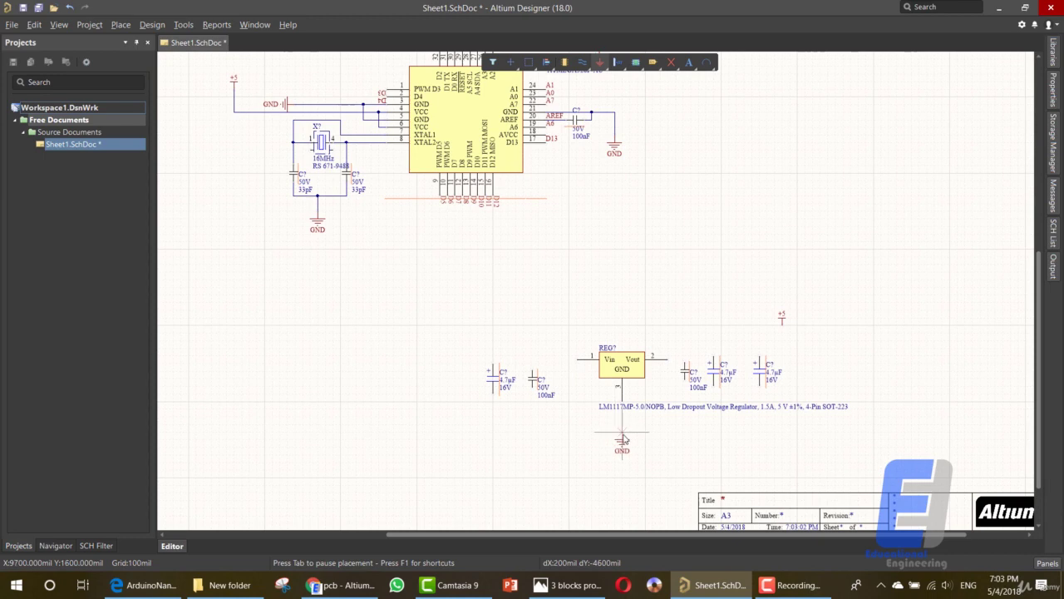
{"action": "left_click", "coordinate": [622, 434]}
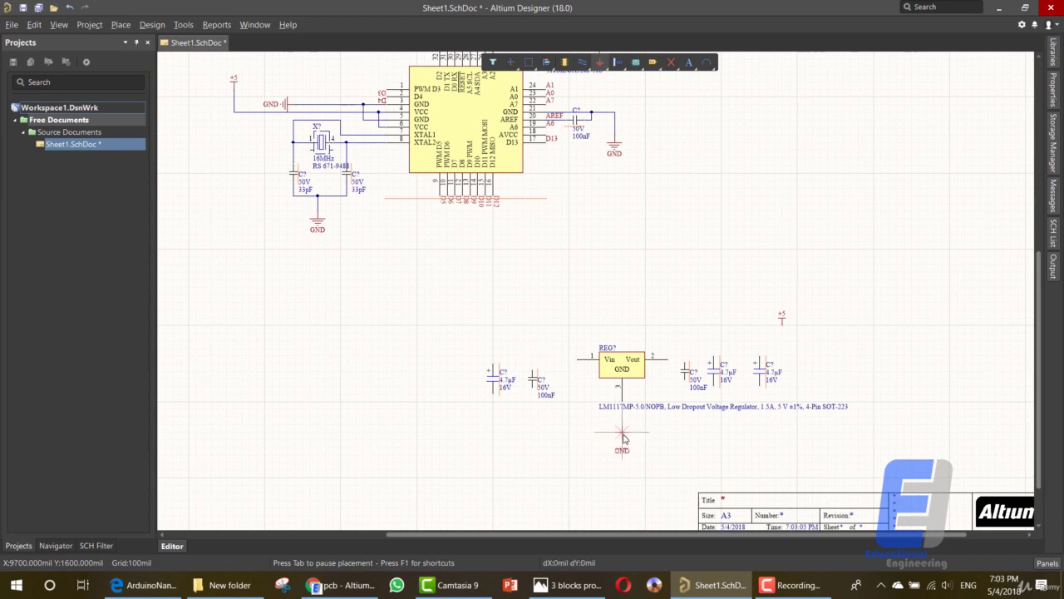
Step: Place a bar-style power port above the input capacitors and name it VUSB
{"action": "left_click", "coordinate": [606, 62]}
{"action": "left_click", "coordinate": [616, 123]}
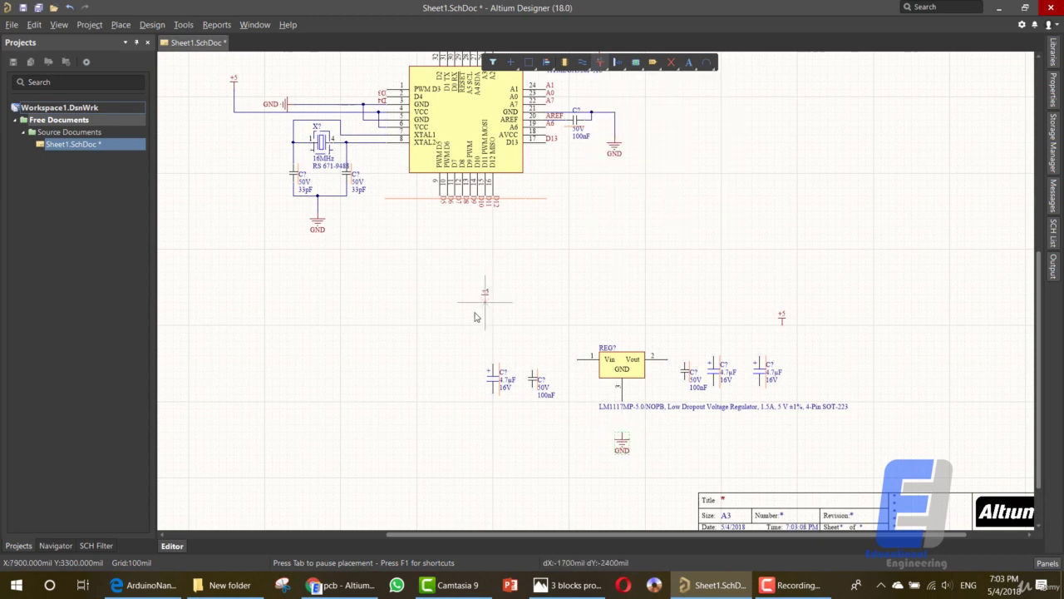
{"action": "left_click", "coordinate": [516, 342]}
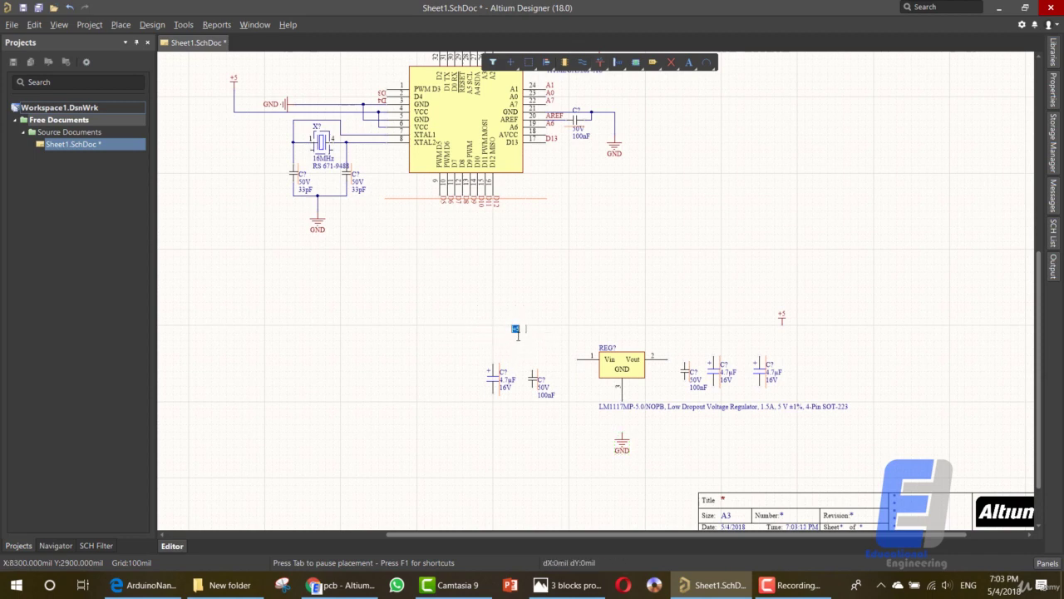
{"action": "key", "text": "Tab"}
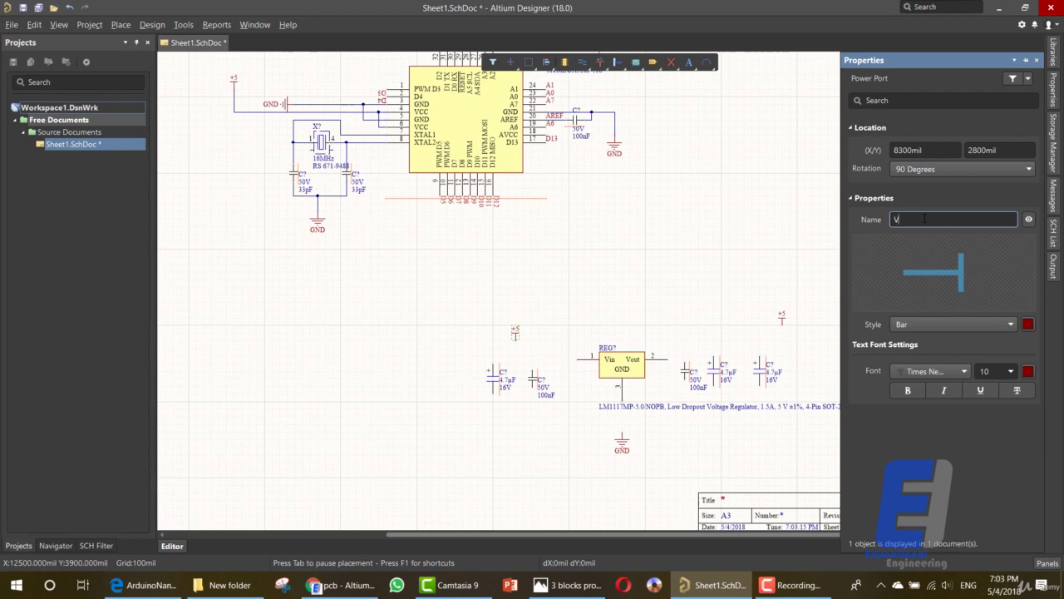
{"action": "key", "text": "Return"}
{"action": "left_click", "coordinate": [625, 316]}
Step: Hide the voltage regulator's comment text on the schematic
{"action": "left_click", "coordinate": [636, 376]}
{"action": "key", "text": "Tab"}
{"action": "left_click", "coordinate": [998, 186]}
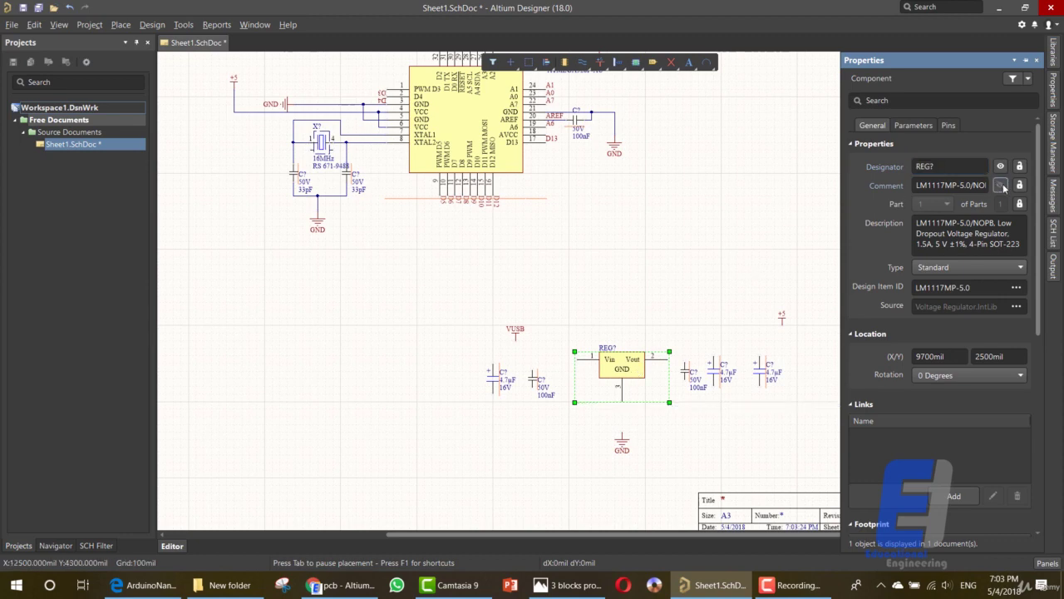
{"action": "left_click", "coordinate": [617, 379]}
Step: Wire the regulator's Vout pin to the upper pins of the 100nF and both 4.7µF output capacitors
{"action": "scroll", "coordinate": [613, 389], "scroll_direction": "up", "scroll_amount": 6, "text": "ctrl"}
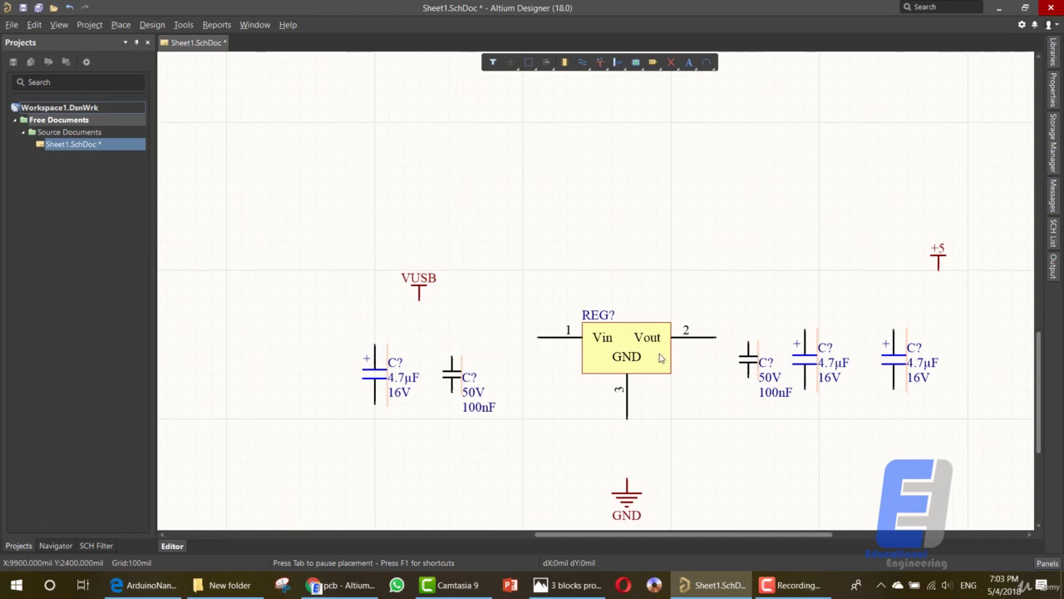
{"action": "left_click", "coordinate": [582, 63]}
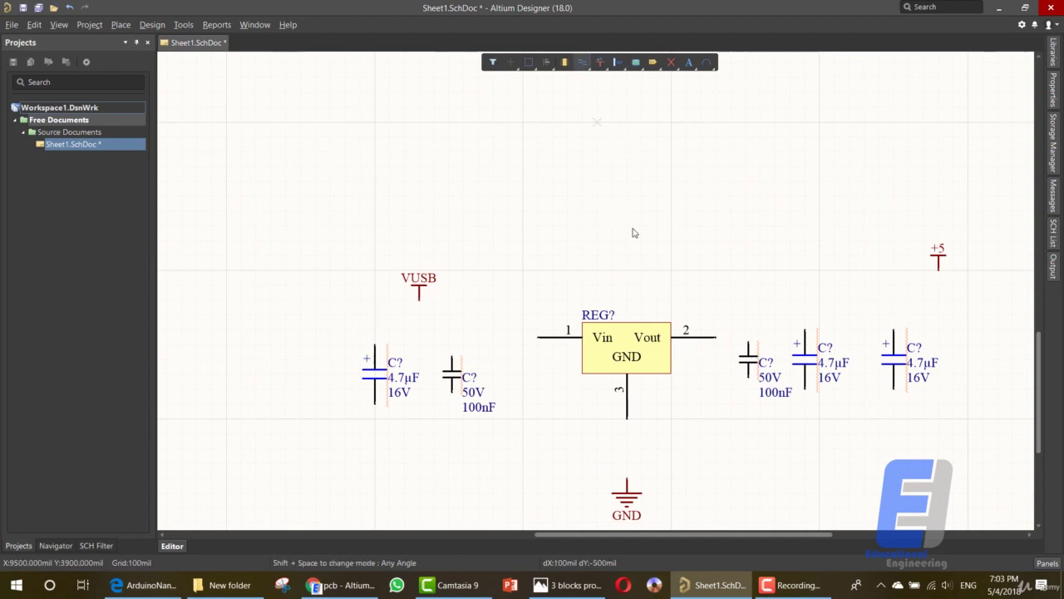
{"action": "left_click", "coordinate": [715, 337]}
{"action": "left_click", "coordinate": [748, 342]}
{"action": "left_click", "coordinate": [805, 330]}
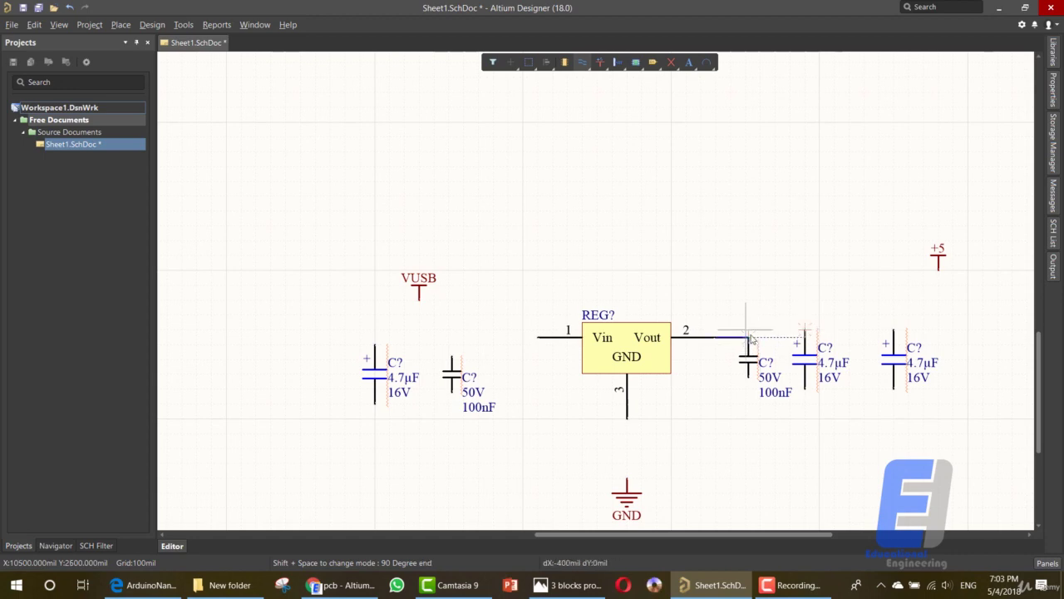
{"action": "left_click", "coordinate": [805, 336]}
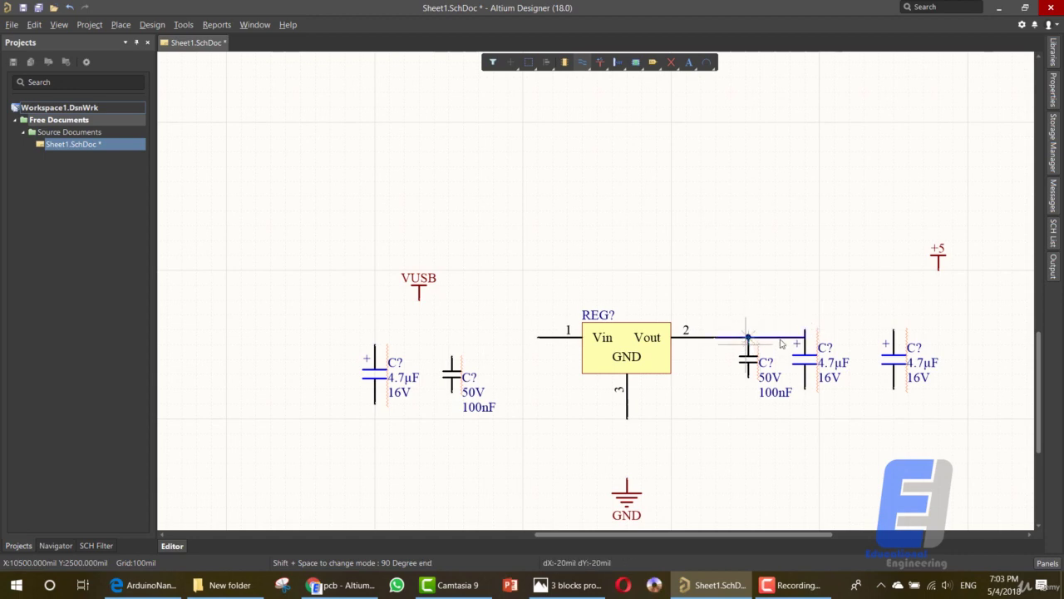
{"action": "left_click", "coordinate": [894, 330]}
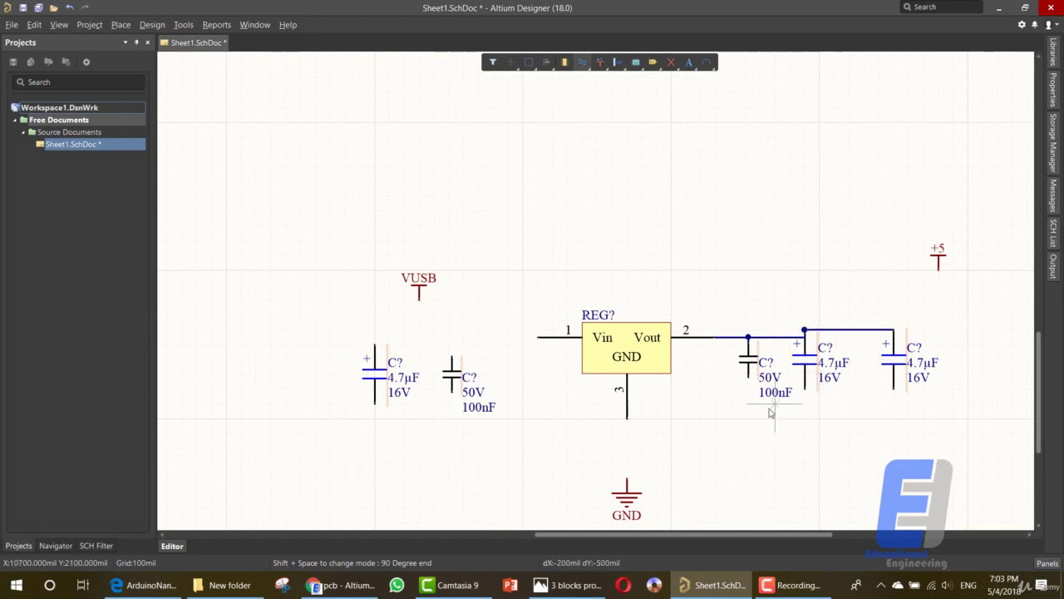
Step: Wire the lower pins of the three output capacitors to the regulator's GND pin and down to the GND port
{"action": "left_click", "coordinate": [892, 390]}
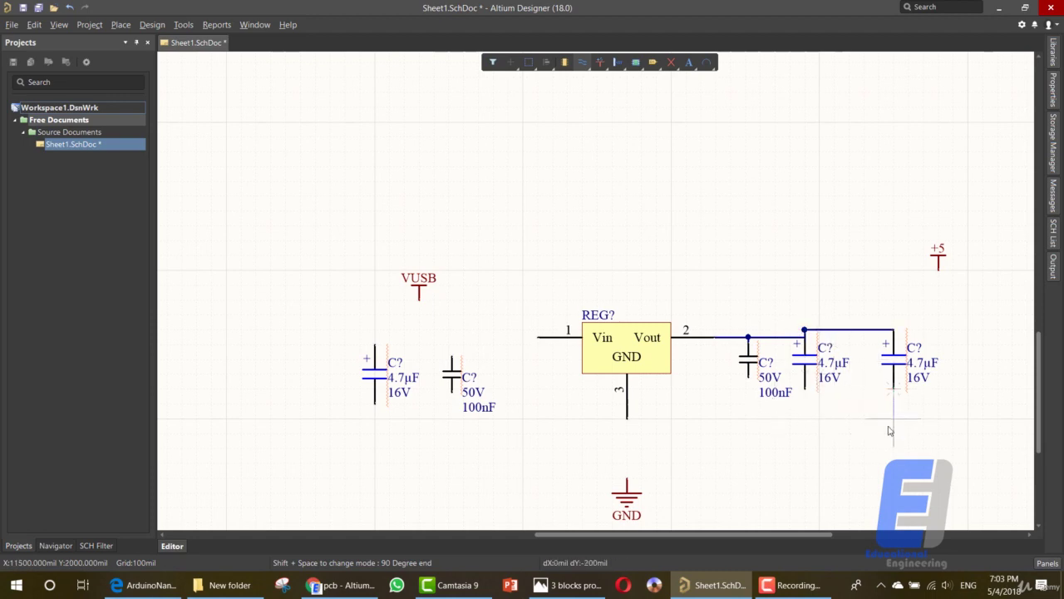
{"action": "left_click", "coordinate": [891, 420]}
{"action": "left_click", "coordinate": [804, 389]}
{"action": "left_click", "coordinate": [894, 418]}
{"action": "left_click", "coordinate": [893, 389]}
{"action": "left_click", "coordinate": [746, 419]}
{"action": "left_click", "coordinate": [749, 376]}
{"action": "left_click", "coordinate": [748, 419]}
{"action": "left_click", "coordinate": [627, 419]}
{"action": "left_click", "coordinate": [627, 466]}
{"action": "left_click", "coordinate": [627, 483]}
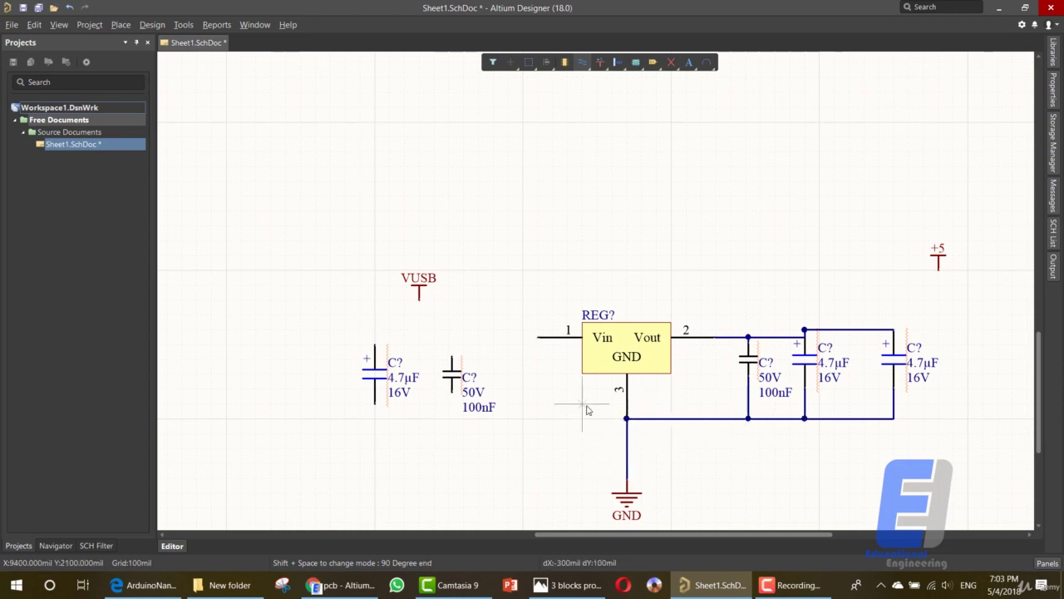
Step: Wire the regulator's Vin pin to the upper pins of both input capacitors and to the VUSB port
{"action": "left_click", "coordinate": [537, 337]}
{"action": "left_click", "coordinate": [448, 337]}
{"action": "left_click", "coordinate": [449, 359]}
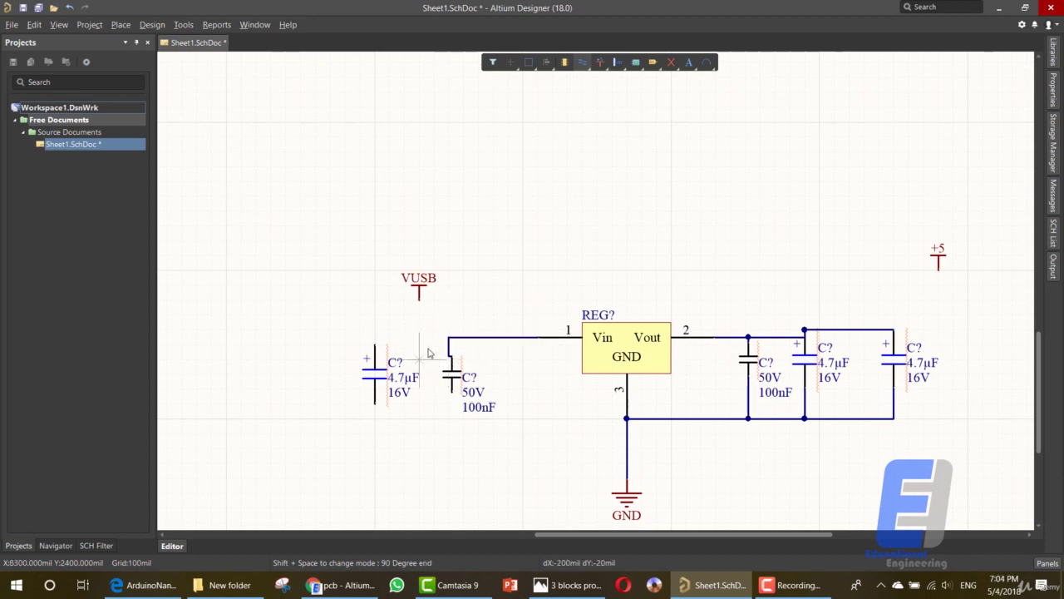
{"action": "left_click", "coordinate": [374, 345]}
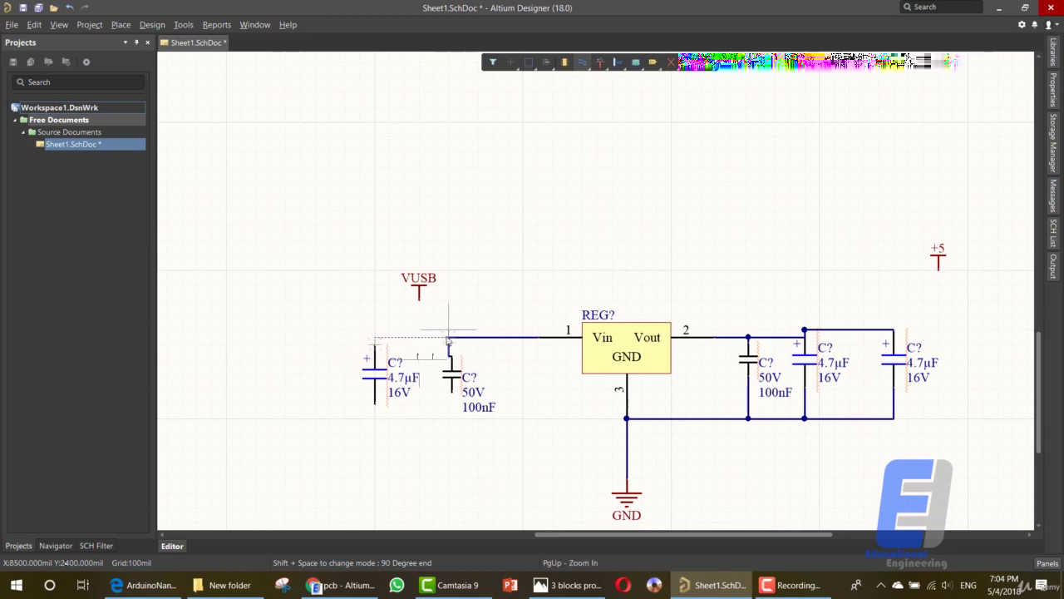
{"action": "left_click", "coordinate": [448, 336]}
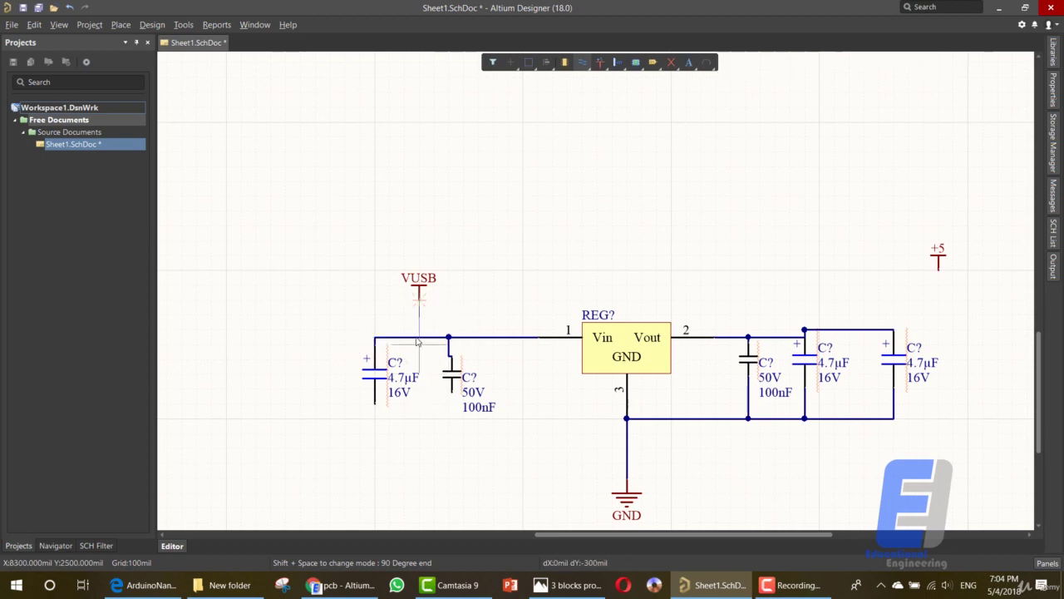
{"action": "left_click", "coordinate": [419, 337]}
Step: Wire the lower pins of both input capacitors to the regulator's ground line
{"action": "left_click", "coordinate": [375, 404]}
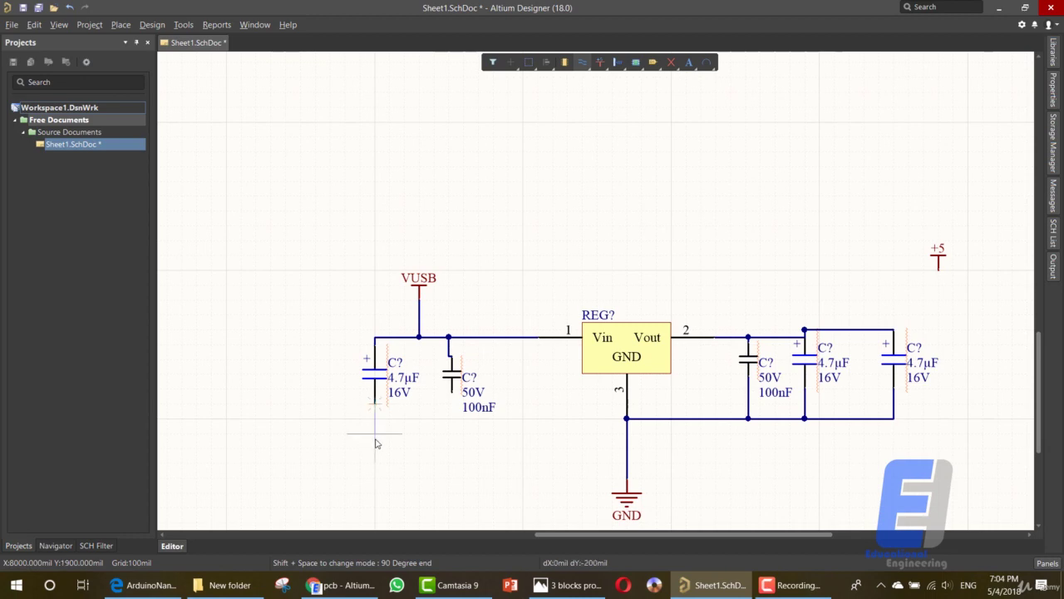
{"action": "left_click", "coordinate": [449, 433]}
{"action": "left_click", "coordinate": [452, 393]}
{"action": "left_click", "coordinate": [449, 433]}
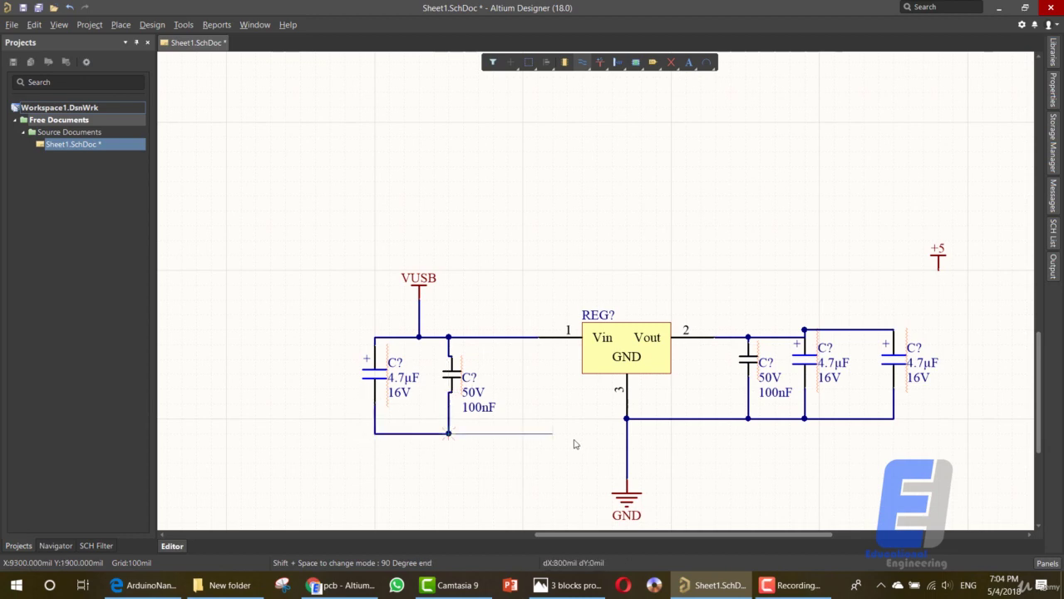
{"action": "left_click", "coordinate": [627, 433]}
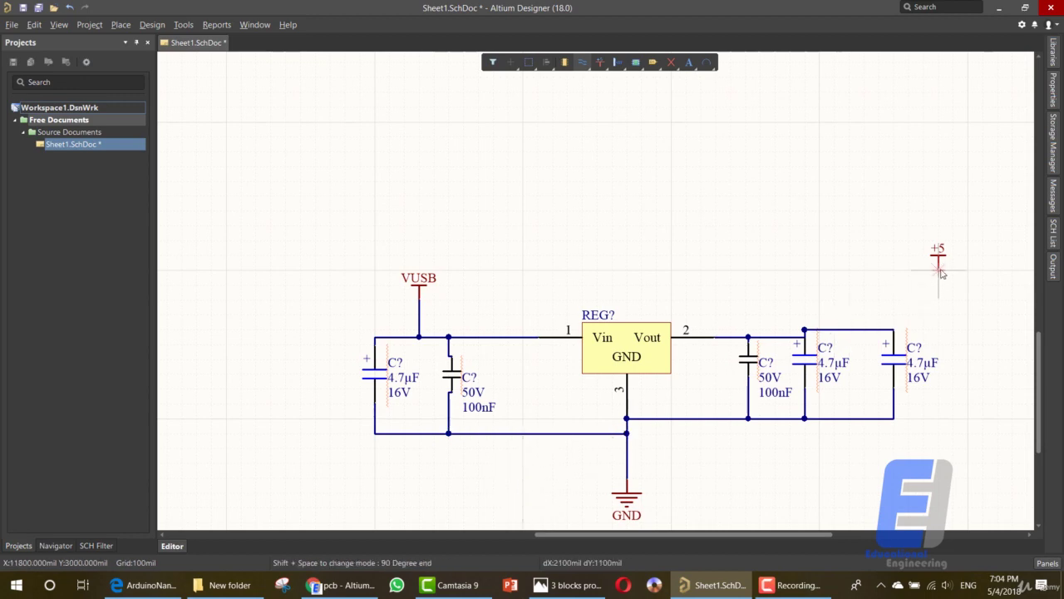
Step: Wire the +5 port to the upper pin of the outermost 4.7µF output capacitor and end wiring
{"action": "left_click", "coordinate": [937, 270]}
{"action": "left_click", "coordinate": [893, 330]}
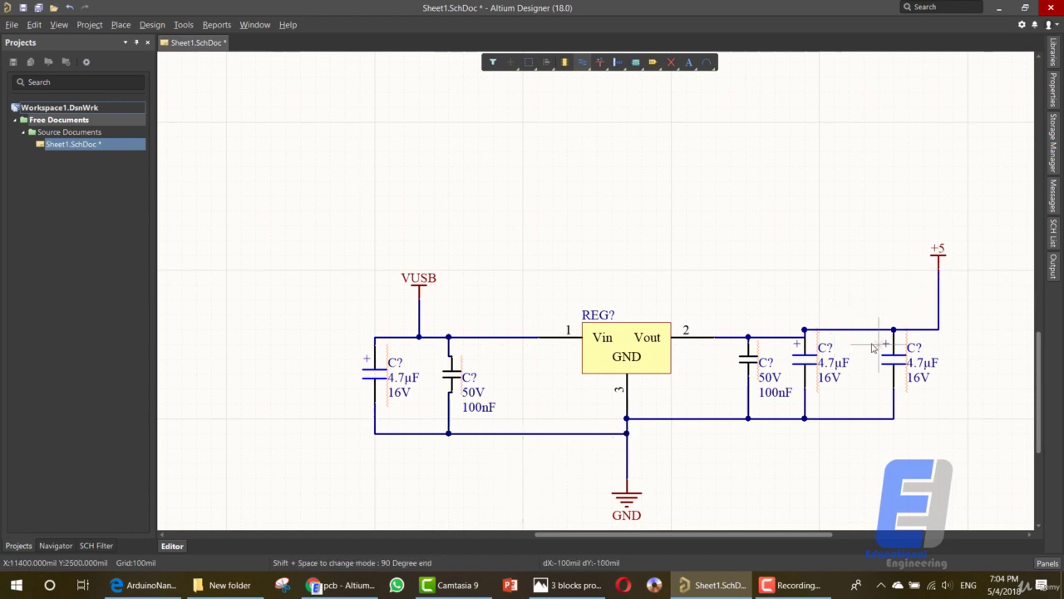
{"action": "key", "text": "Escape"}
{"action": "left_click", "coordinate": [881, 291]}
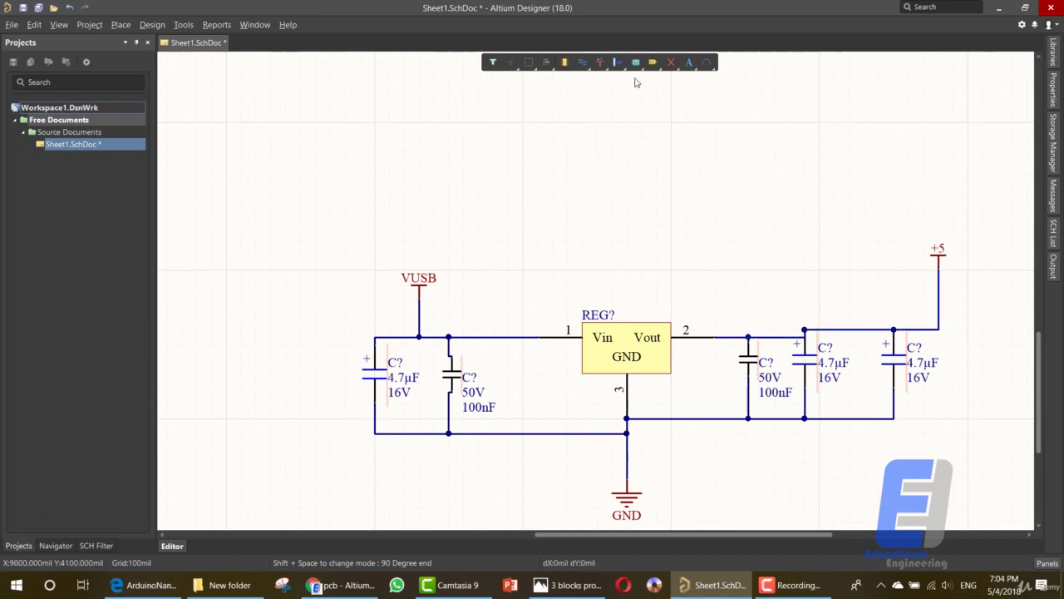
Step: Draw a short wire stub outward from the junction below the +5 port on the regulator's output line
{"action": "left_click", "coordinate": [582, 62]}
{"action": "left_click", "coordinate": [938, 329]}
{"action": "left_click", "coordinate": [984, 329]}
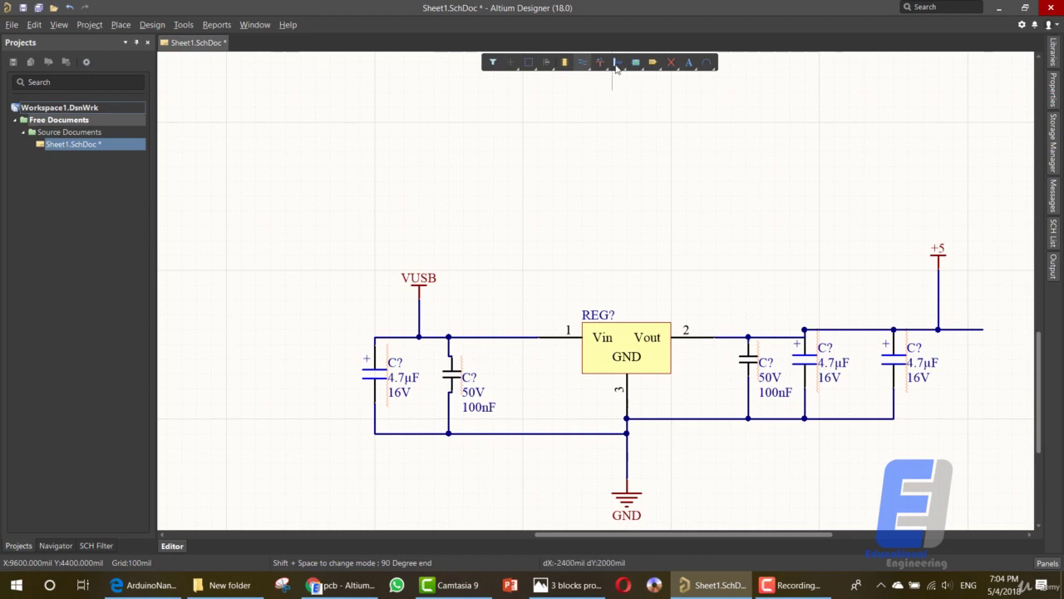
{"action": "right_click", "coordinate": [587, 70]}
Step: Place a net label named BLUELED at the free end of the regulator's output wire stub
{"action": "right_click", "coordinate": [586, 65]}
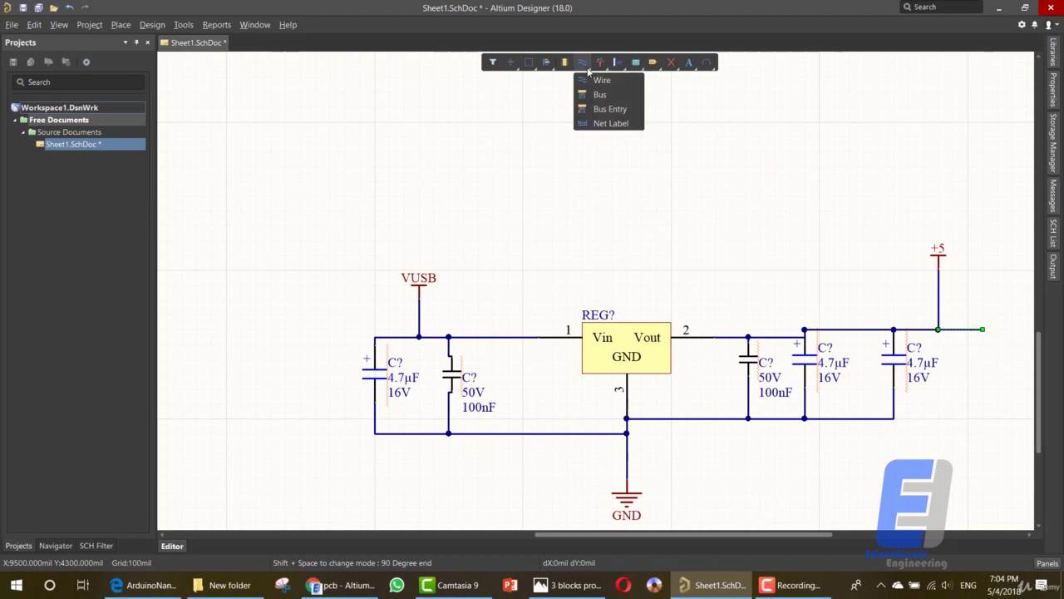
{"action": "left_click", "coordinate": [597, 125]}
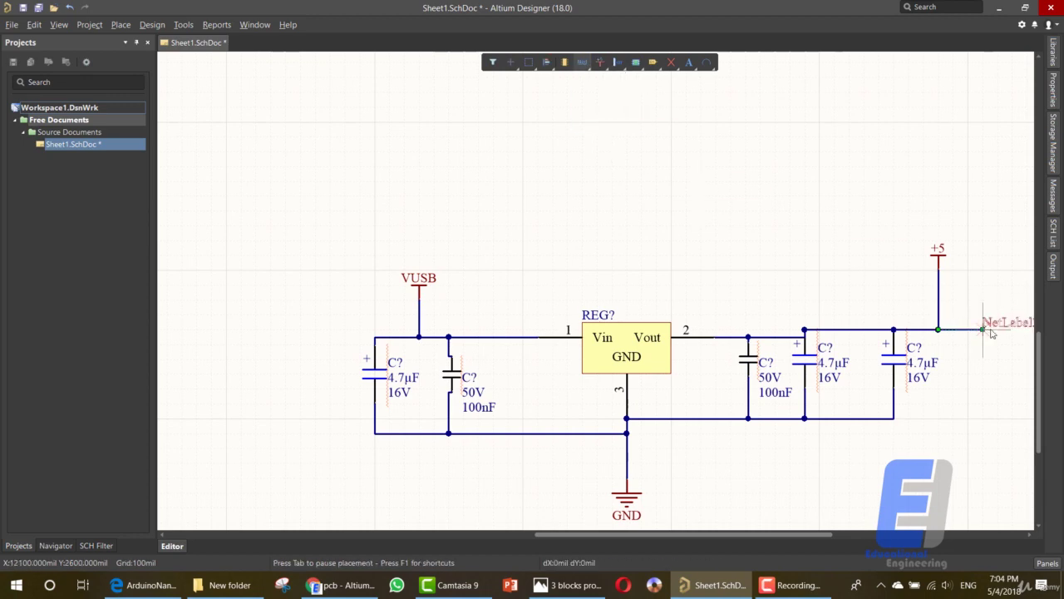
{"action": "key", "text": "Tab"}
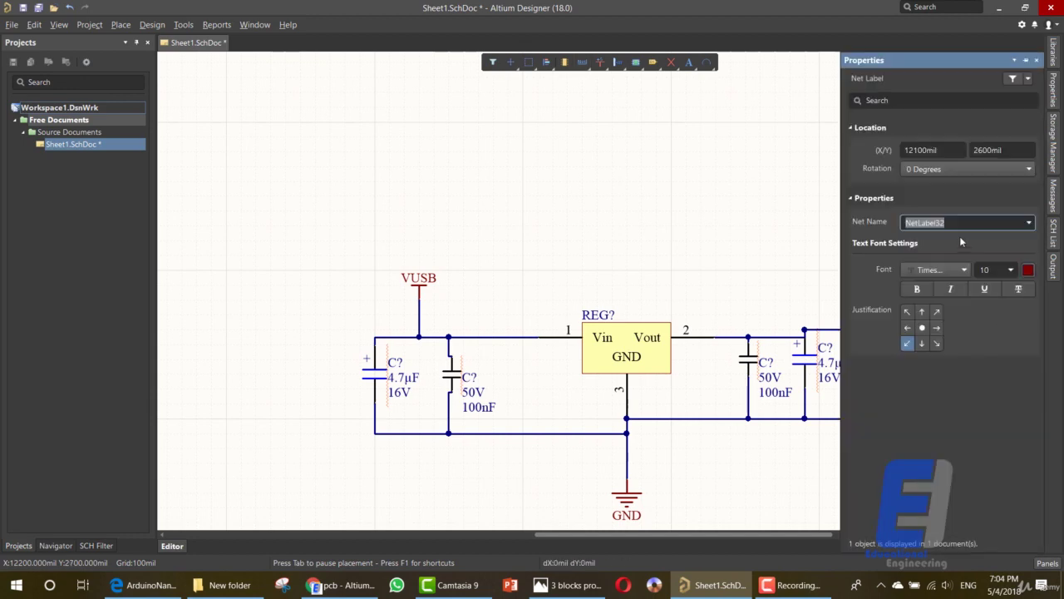
{"action": "type", "text": "led"}
{"action": "key", "text": "BackSpace"}
{"action": "key", "text": "BackSpace"}
{"action": "key", "text": "BackSpace"}
{"action": "type", "text": "LED"}
{"action": "key", "text": "BackSpace"}
{"action": "key", "text": "BackSpace"}
{"action": "key", "text": "BackSpace"}
{"action": "type", "text": "BLUELED"}
{"action": "key", "text": "Return"}
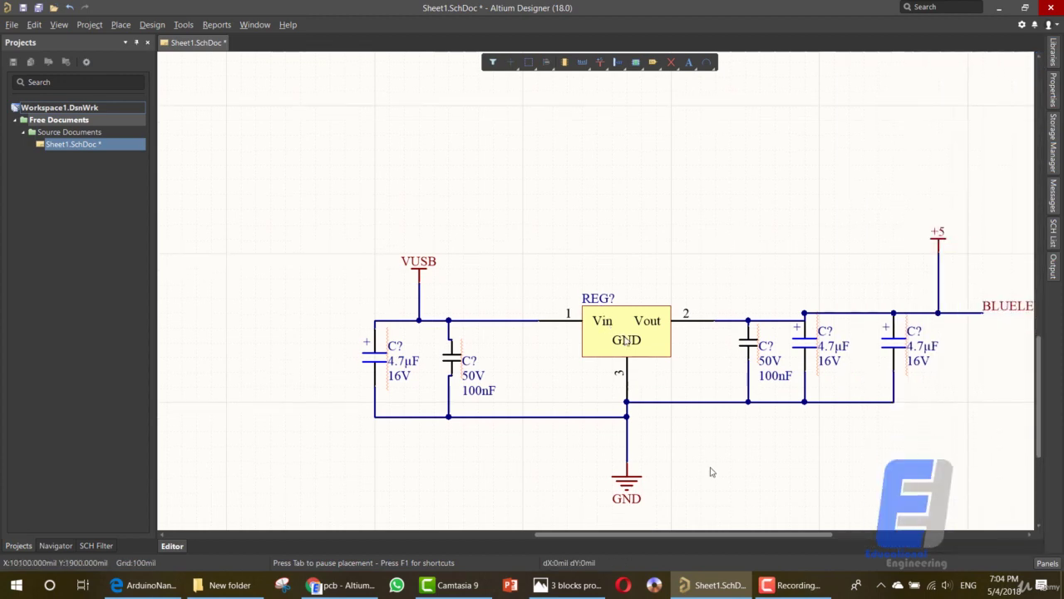
Step: Place the Programming Headers Dual Row component from PCBHeaders.IntLib in the free space above the regulator
{"action": "left_click_drag", "start_coordinate": [715, 534], "coordinate": [747, 534]}
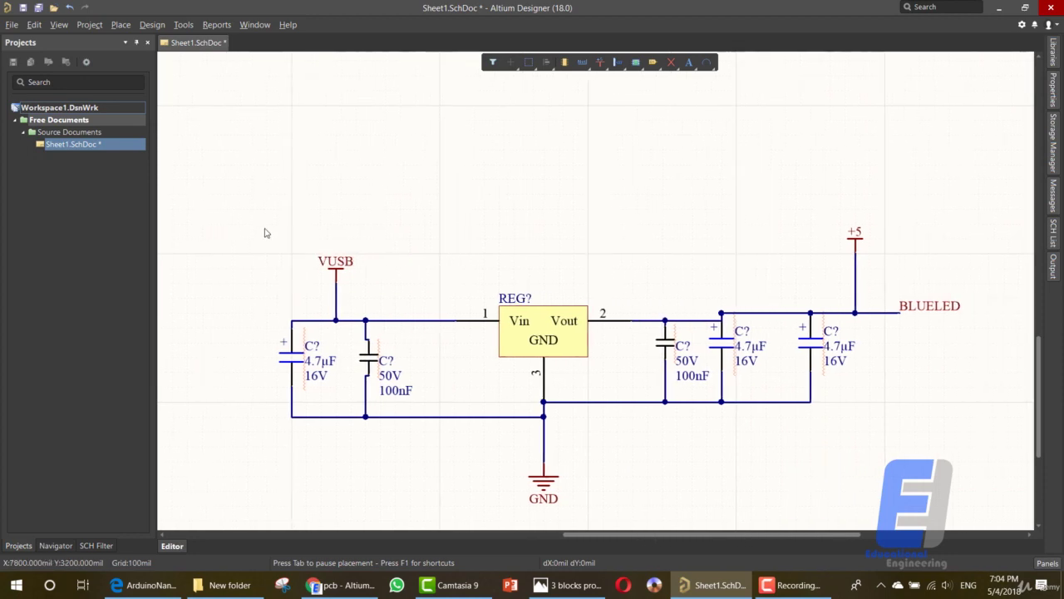
{"action": "left_click_drag", "start_coordinate": [241, 176], "coordinate": [971, 513]}
{"action": "scroll", "coordinate": [748, 374], "scroll_direction": "up", "scroll_amount": 2}
{"action": "left_click", "coordinate": [748, 375]}
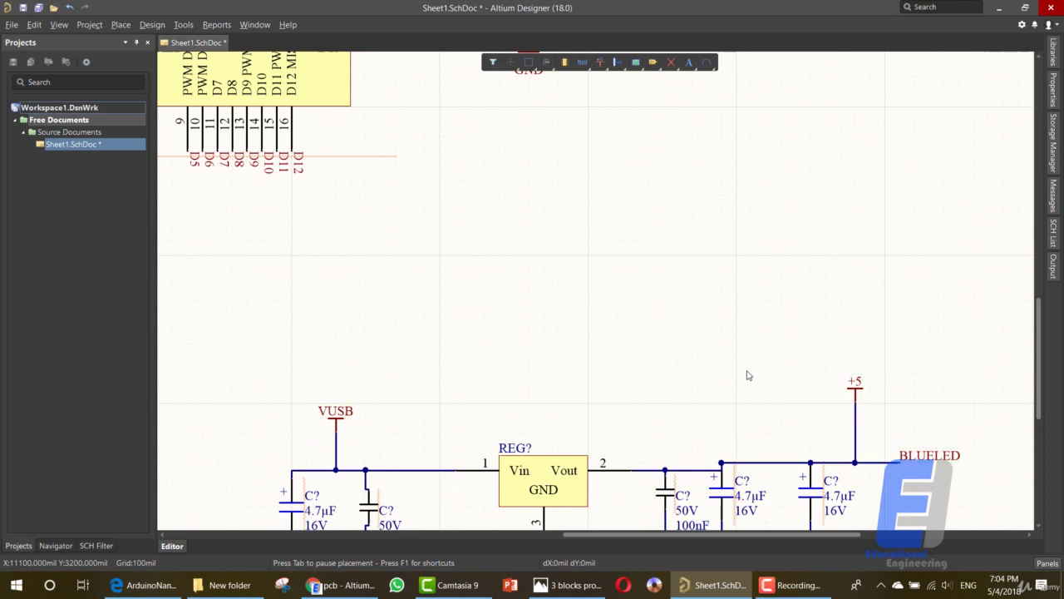
{"action": "left_click", "coordinate": [1053, 65]}
{"action": "left_click", "coordinate": [907, 106]}
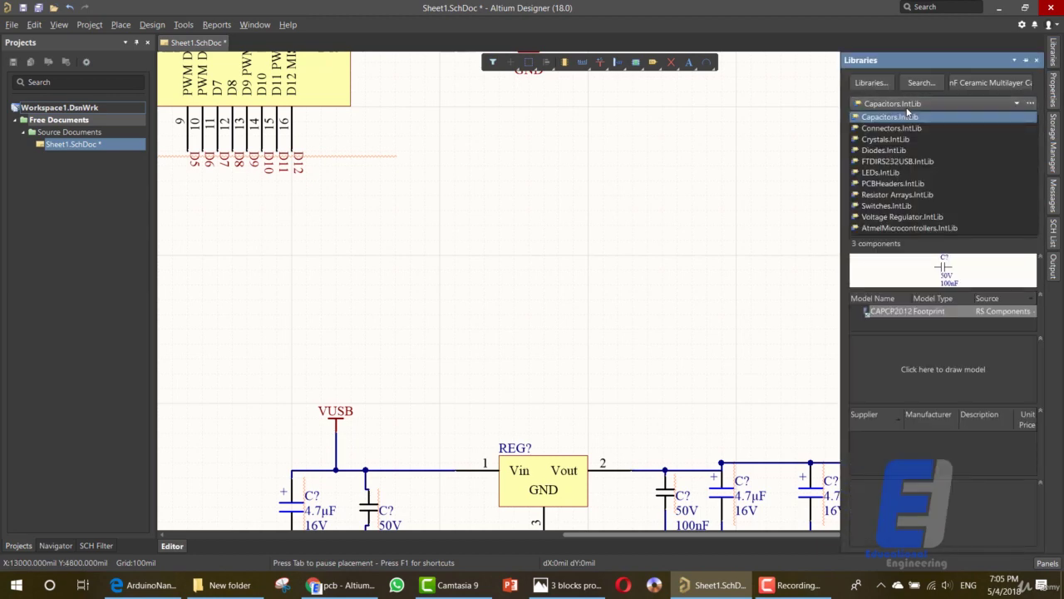
{"action": "left_click", "coordinate": [895, 183]}
{"action": "left_click_drag", "start_coordinate": [899, 158], "coordinate": [608, 311]}
{"action": "scroll", "coordinate": [639, 333], "scroll_direction": "down", "scroll_amount": 3, "text": "ctrl"}
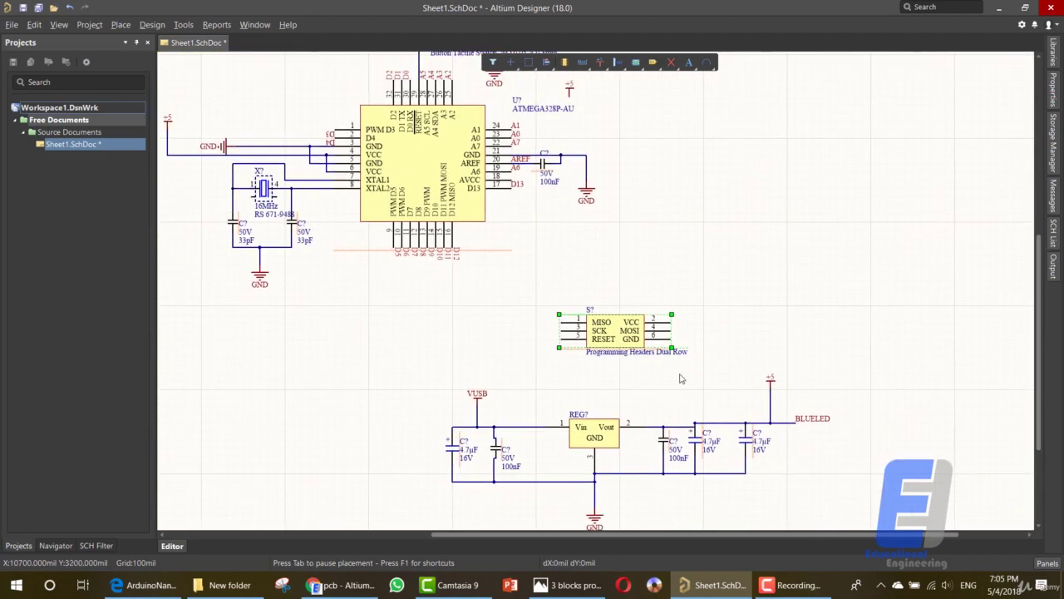
Step: Move the programming header to the empty area left of the regulator circuit, below the crystal
{"action": "left_click_drag", "start_coordinate": [752, 532], "coordinate": [615, 533]}
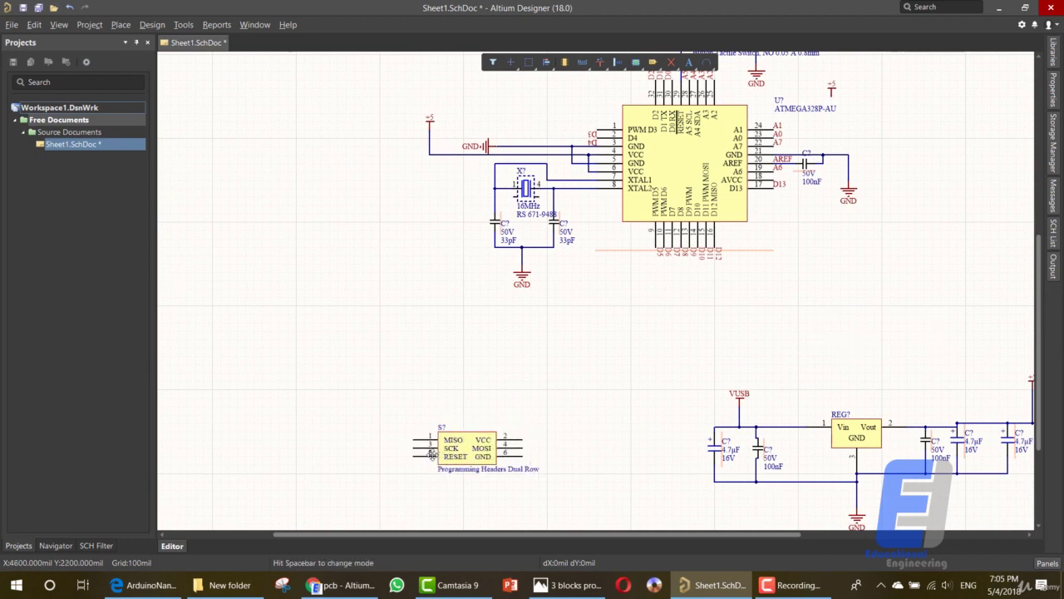
{"action": "scroll", "coordinate": [486, 481], "scroll_direction": "up", "scroll_amount": 1, "text": "ctrl"}
{"action": "scroll", "coordinate": [486, 483], "scroll_direction": "up", "scroll_amount": 1, "text": "ctrl"}
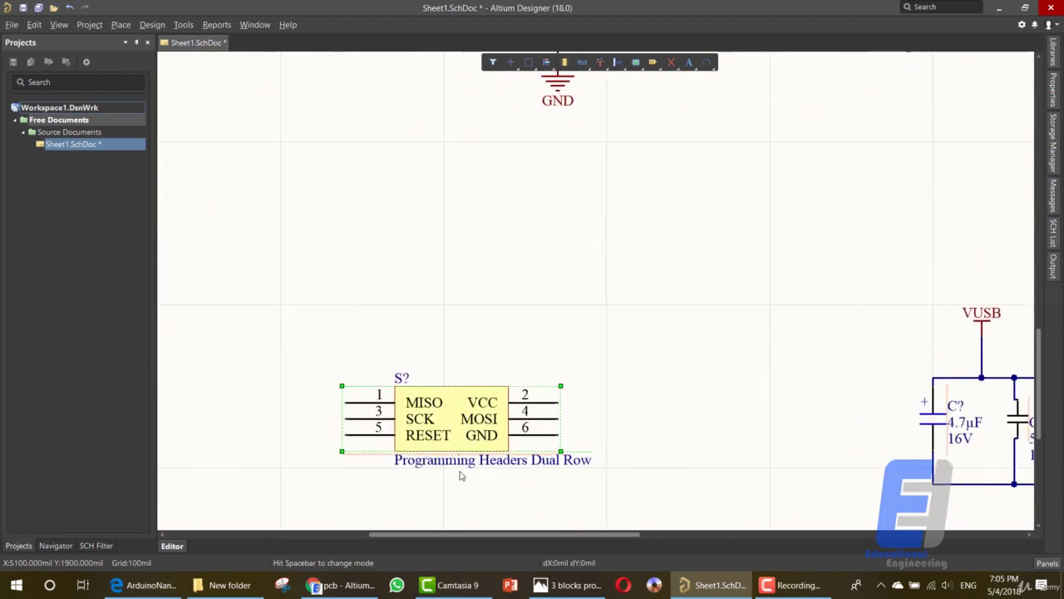
{"action": "left_click", "coordinate": [458, 466]}
{"action": "scroll", "coordinate": [480, 467], "scroll_direction": "down", "scroll_amount": 1}
{"action": "left_click_drag", "start_coordinate": [500, 536], "coordinate": [491, 537]}
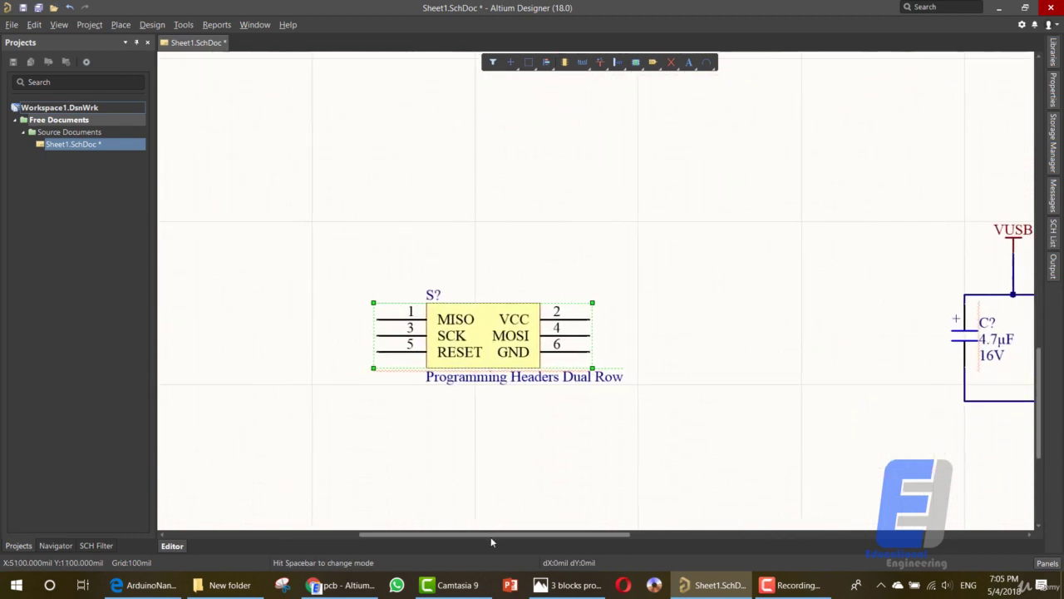
Step: Place a +5 power port, rotated to point away from the header, in line with the programming header's VCC pin
{"action": "left_click", "coordinate": [599, 62]}
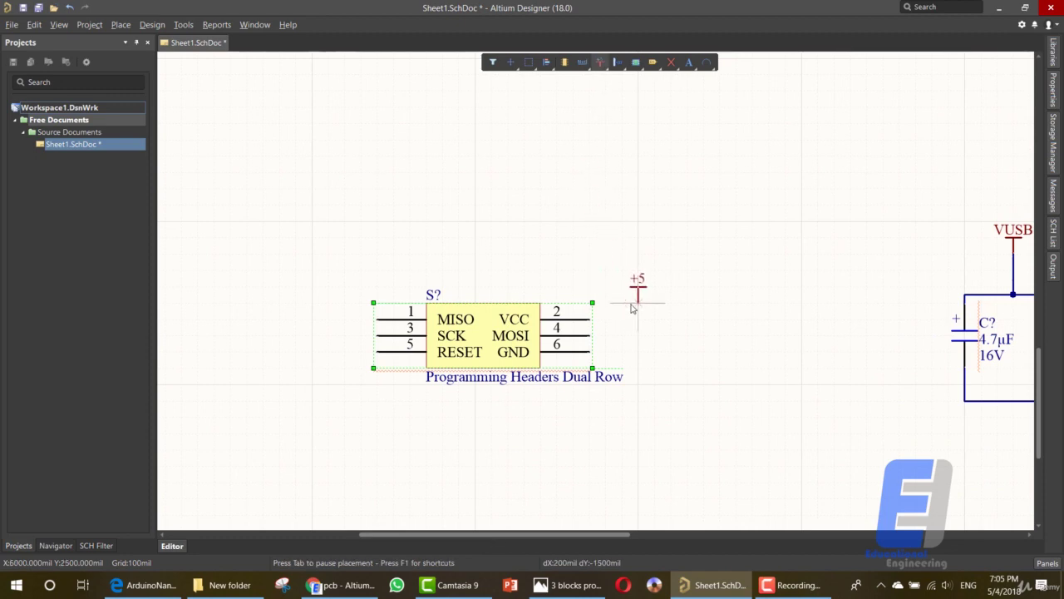
{"action": "key", "text": "space"}
{"action": "key", "text": "space"}
{"action": "key", "text": "space"}
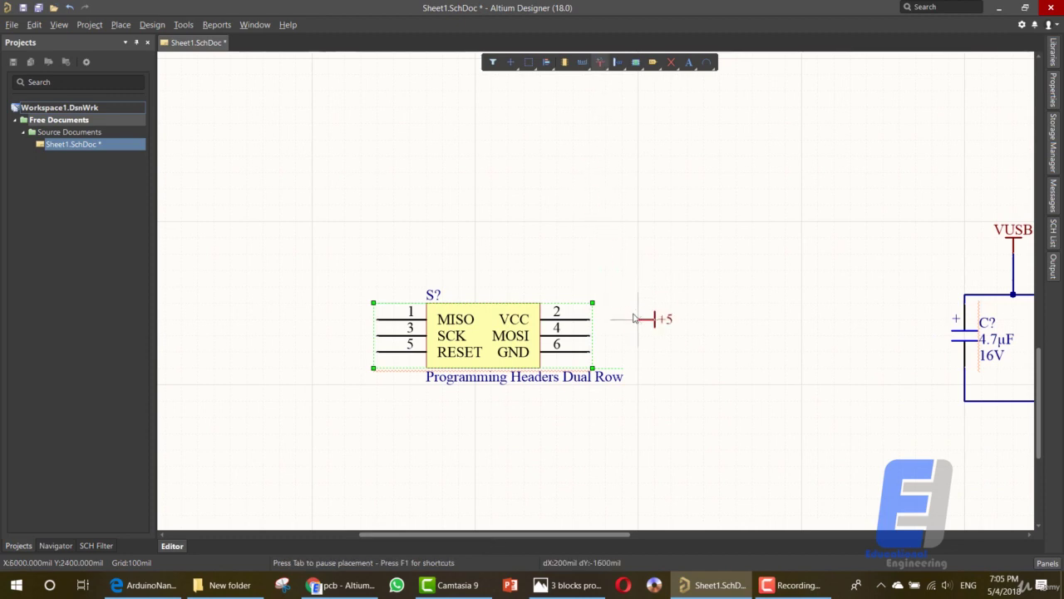
{"action": "left_click", "coordinate": [636, 318]}
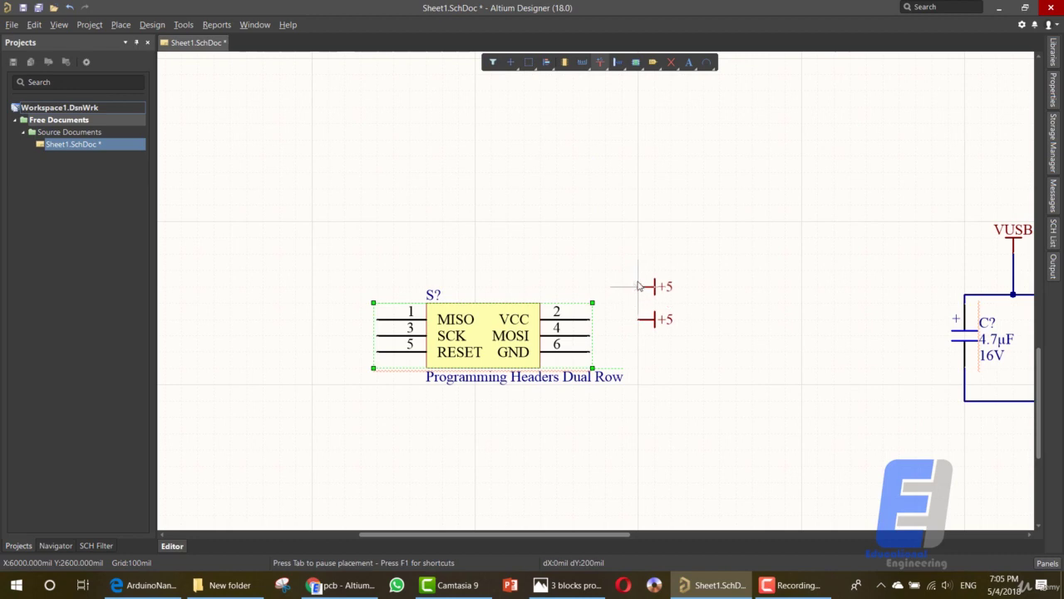
{"action": "right_click", "coordinate": [638, 279]}
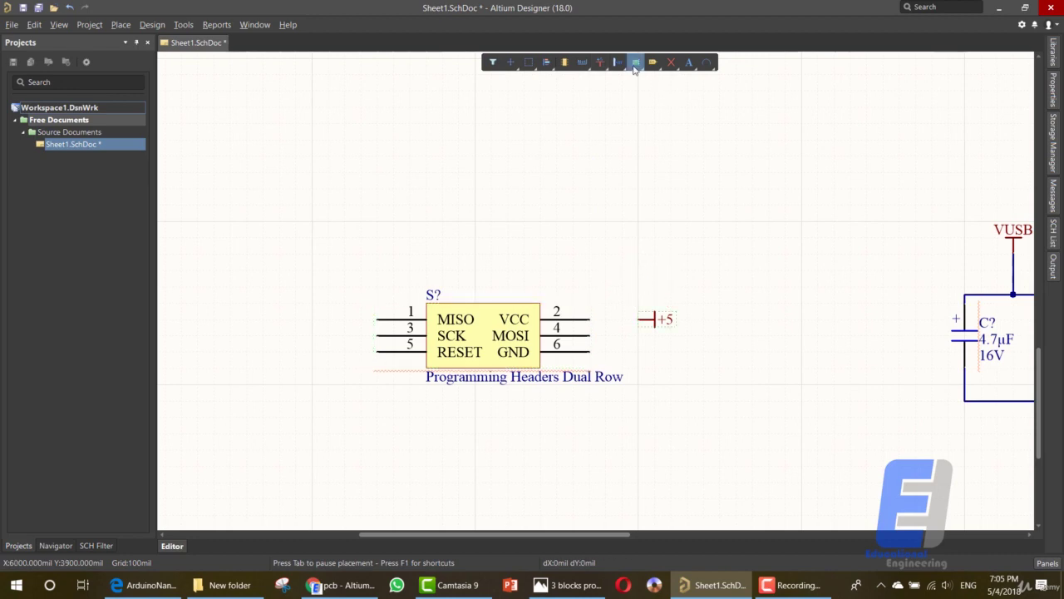
Step: Place a GND power port, rotated to point away from the header, in line with the programming header's GND pin
{"action": "right_click", "coordinate": [600, 63]}
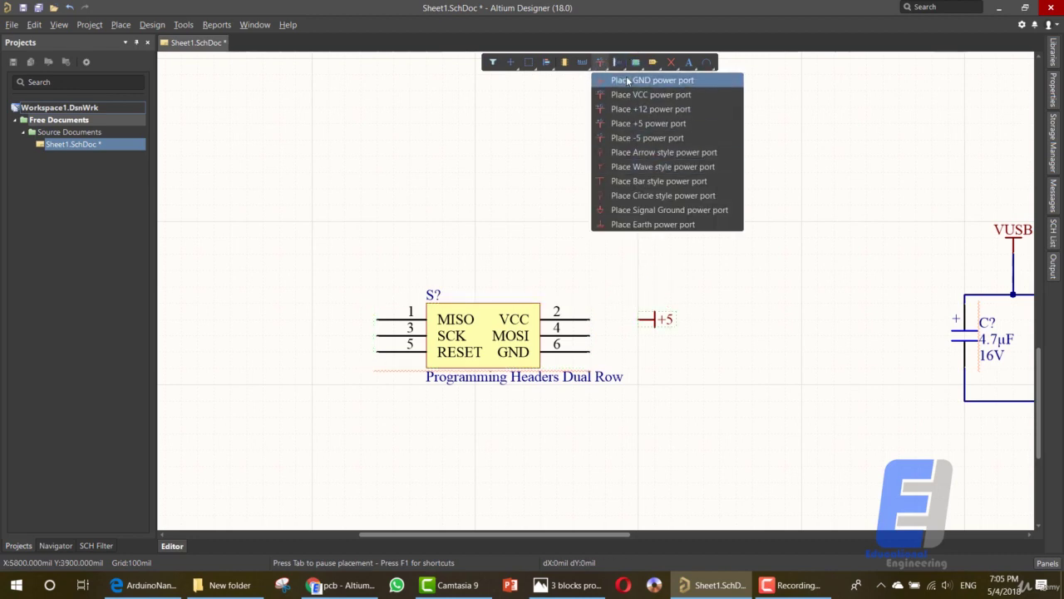
{"action": "left_click", "coordinate": [624, 78]}
{"action": "key", "text": "space"}
{"action": "key", "text": "space"}
{"action": "key", "text": "space"}
{"action": "key", "text": "space"}
{"action": "key", "text": "space"}
{"action": "left_click", "coordinate": [629, 355]}
{"action": "key", "text": "Escape"}
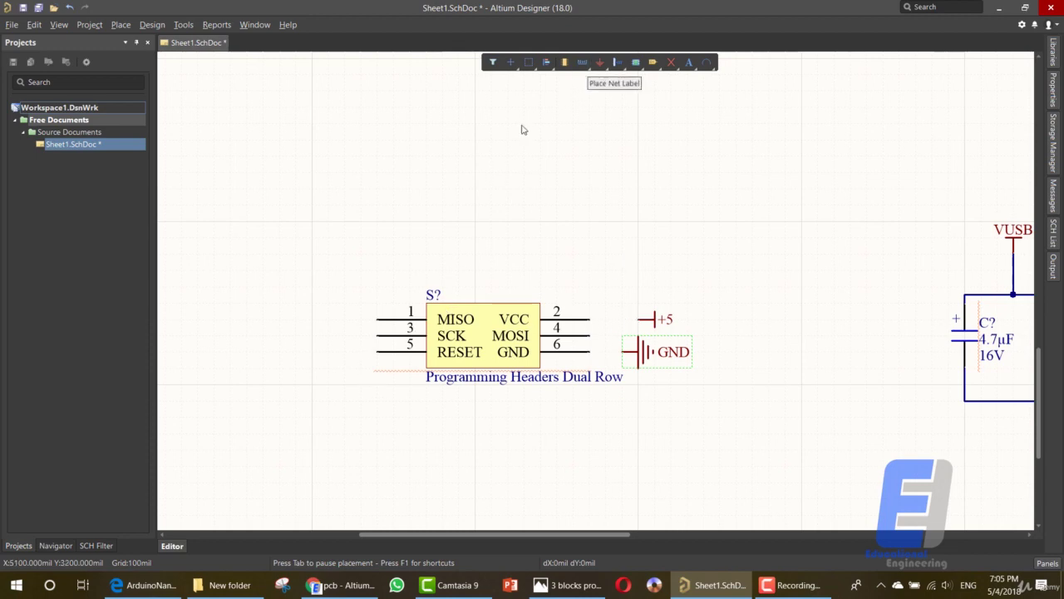
Step: Draw short wire stubs outward from the programming header's MISO, SCK and RESET pins
{"action": "left_click", "coordinate": [588, 65]}
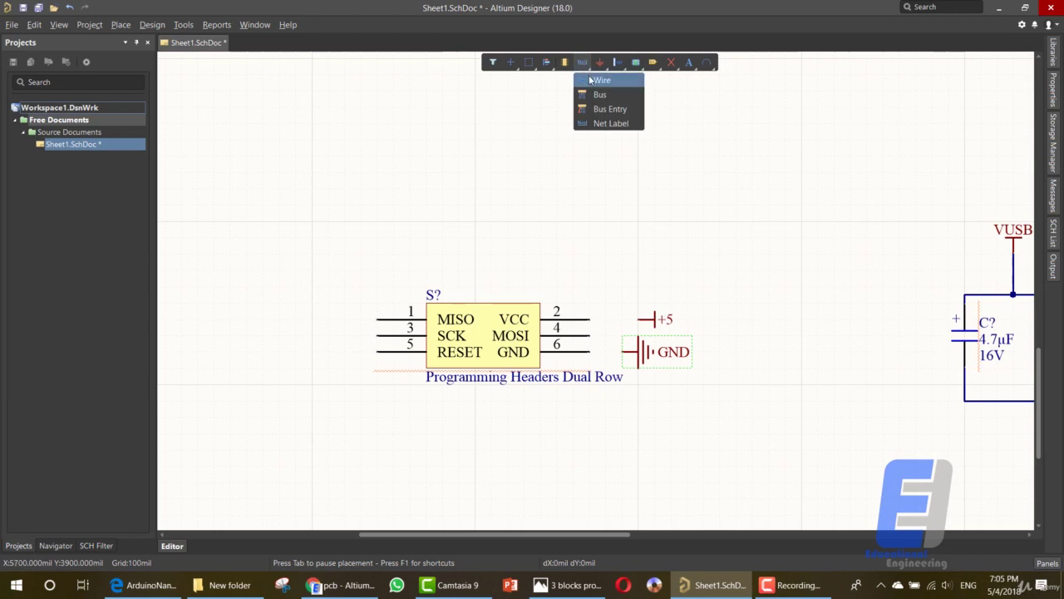
{"action": "left_click", "coordinate": [590, 80]}
{"action": "left_click", "coordinate": [377, 319]}
{"action": "left_click", "coordinate": [327, 319]}
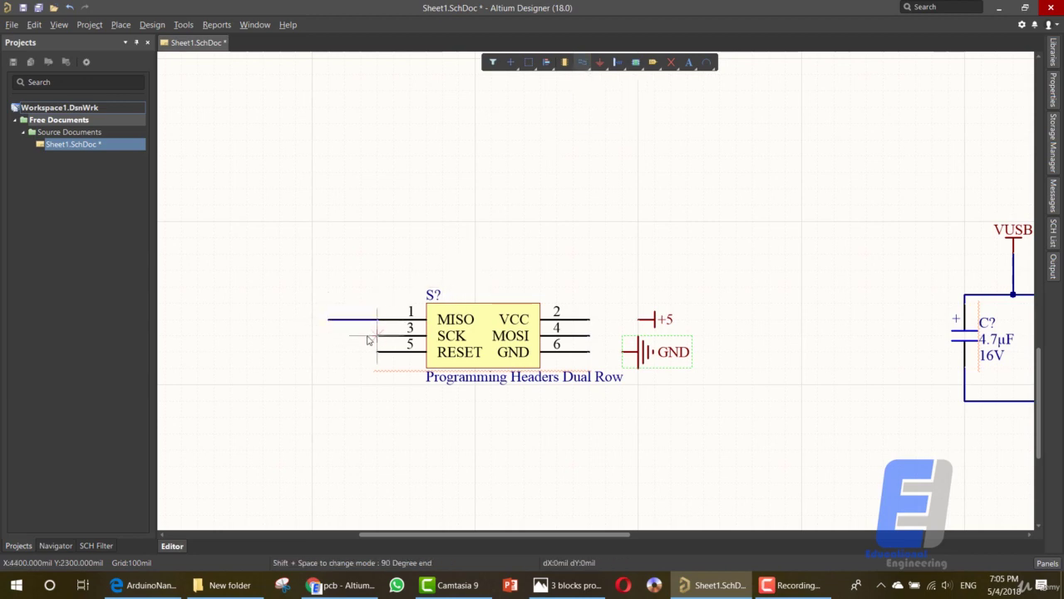
{"action": "left_click", "coordinate": [325, 337]}
{"action": "right_click", "coordinate": [326, 337]}
{"action": "left_click", "coordinate": [378, 351]}
{"action": "left_click", "coordinate": [329, 352]}
{"action": "right_click", "coordinate": [330, 356]}
Step: Wire the programming header's VCC pin to the +5 port and draw a wire stub from its MOSI pin
{"action": "left_click", "coordinate": [590, 319]}
{"action": "left_click", "coordinate": [637, 319]}
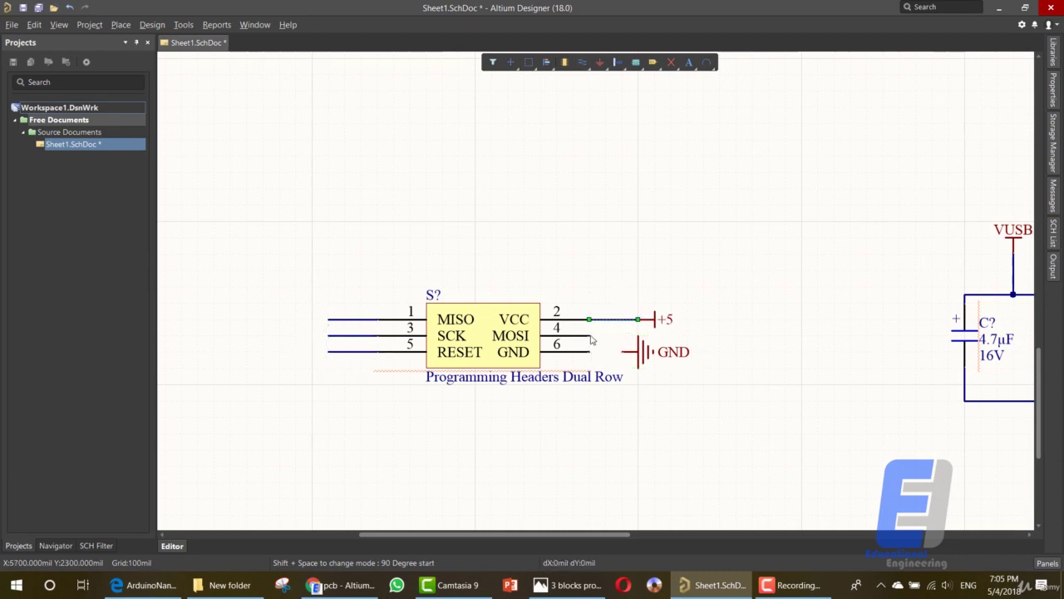
{"action": "left_click", "coordinate": [582, 63]}
{"action": "left_click", "coordinate": [590, 335]}
{"action": "left_click", "coordinate": [638, 335]}
{"action": "right_click", "coordinate": [638, 335]}
{"action": "left_click", "coordinate": [637, 338]}
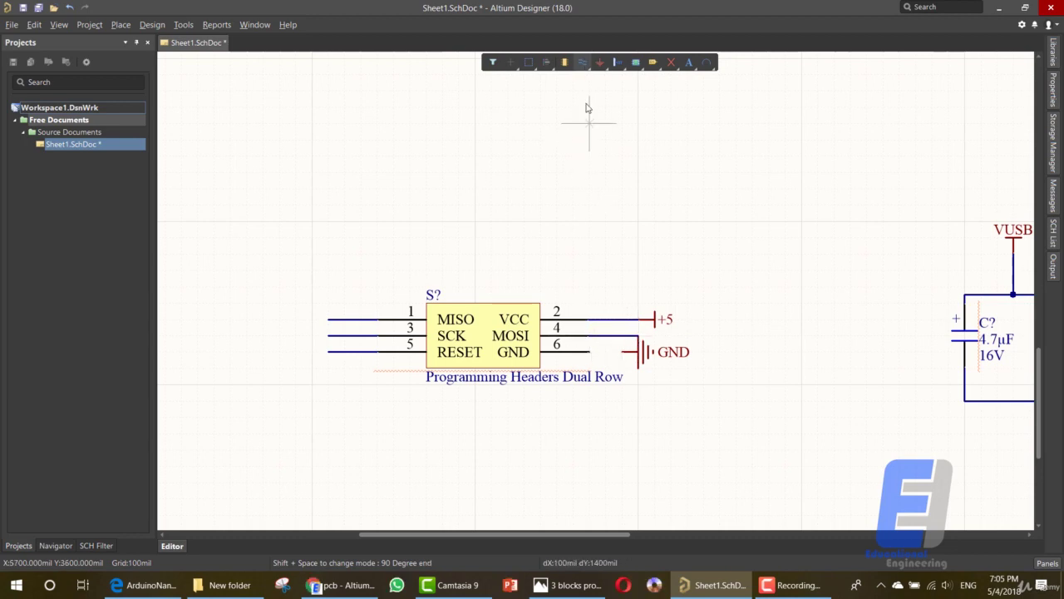
Step: Wire the programming header's GND pin to the GND port and shift the port outward, clear of the MOSI stub
{"action": "left_click", "coordinate": [588, 351]}
{"action": "left_click", "coordinate": [621, 352]}
{"action": "key", "text": "Escape"}
{"action": "left_click", "coordinate": [648, 355]}
{"action": "left_click_drag", "start_coordinate": [646, 351], "coordinate": [639, 353]}
{"action": "left_click", "coordinate": [670, 403]}
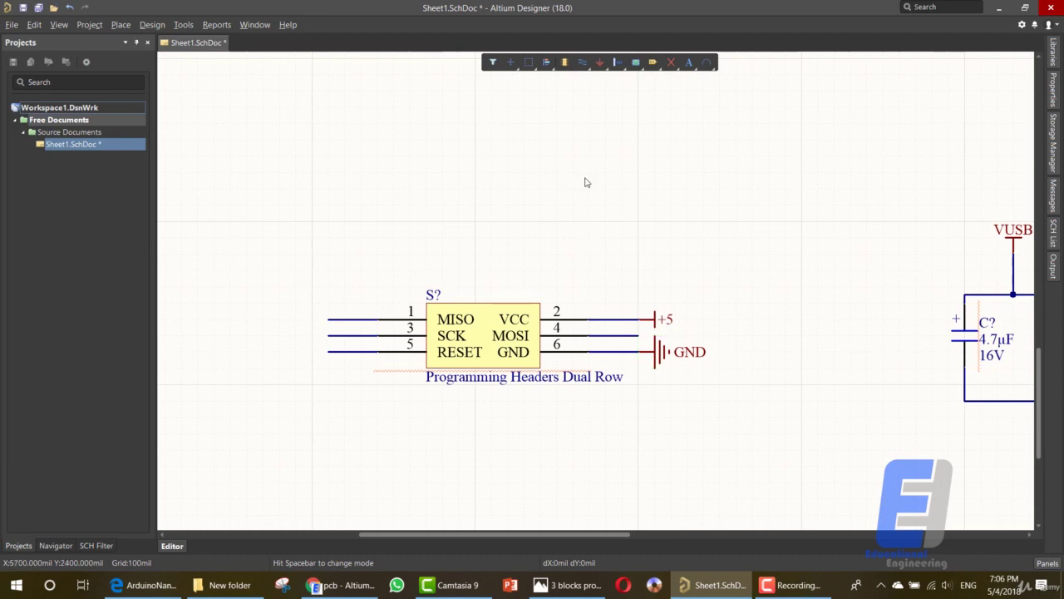
Step: Place net labels on the wire stubs of the programming header's MOSI, MISO, SCK and RESET pins
{"action": "left_click", "coordinate": [589, 72]}
{"action": "left_click", "coordinate": [595, 123]}
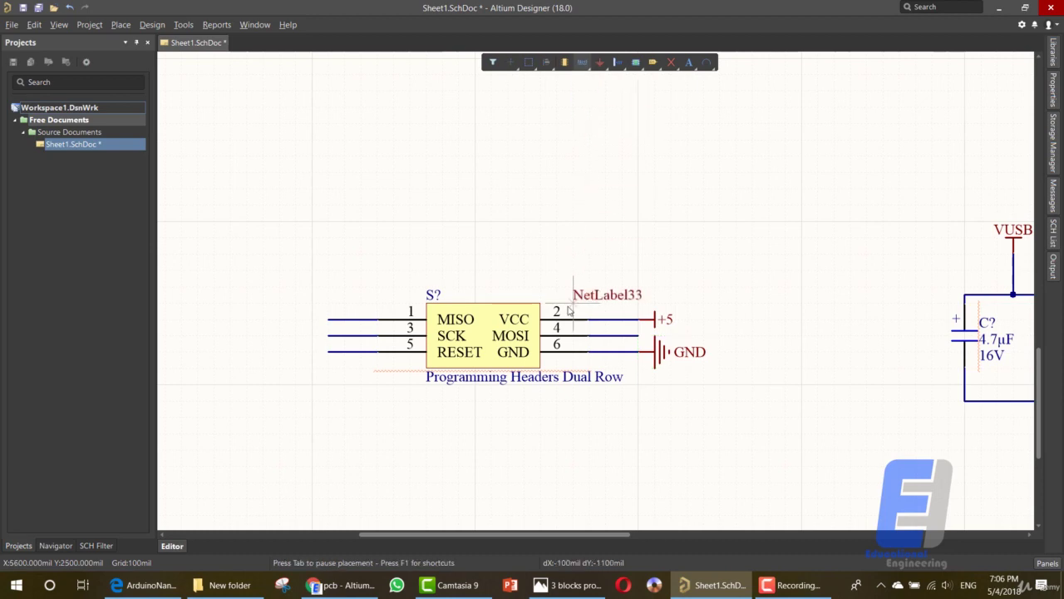
{"action": "left_click", "coordinate": [590, 335]}
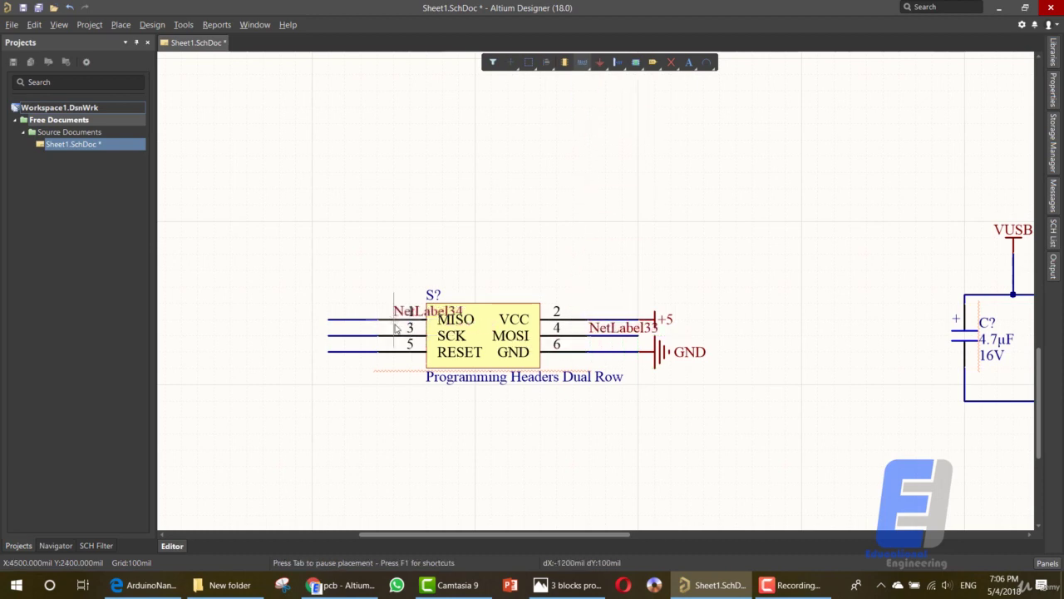
{"action": "key", "text": "space"}
{"action": "key", "text": "space"}
{"action": "key", "text": "space"}
{"action": "key", "text": "space"}
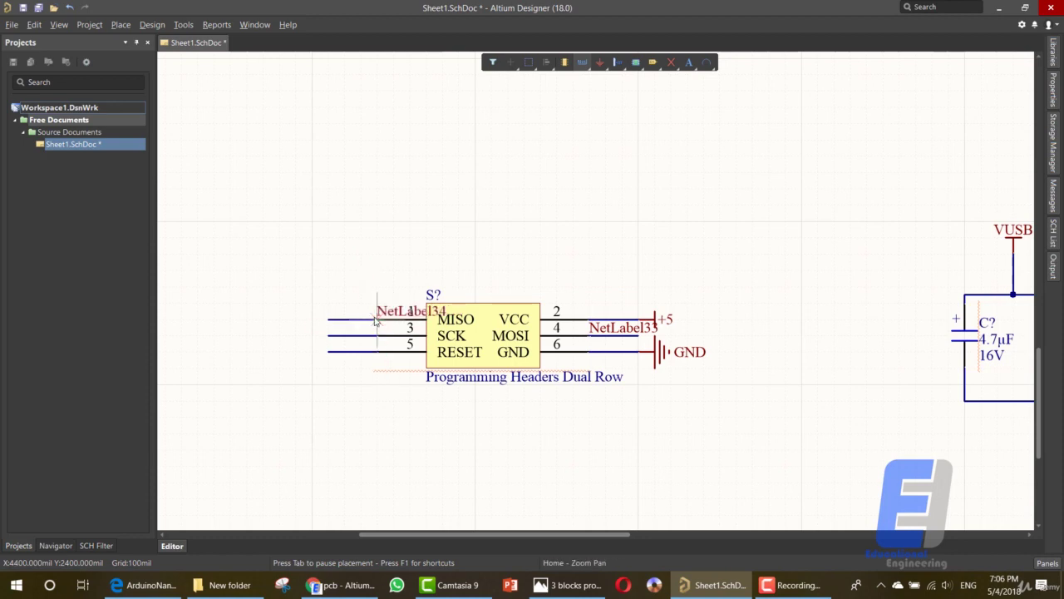
{"action": "left_click", "coordinate": [328, 319]}
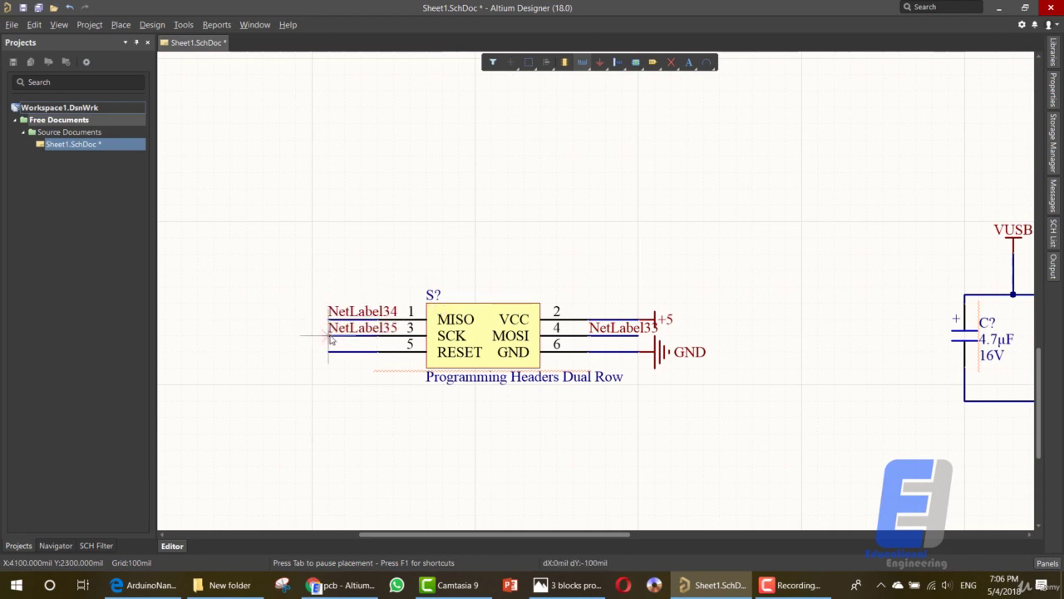
{"action": "left_click", "coordinate": [329, 335]}
{"action": "left_click", "coordinate": [329, 352]}
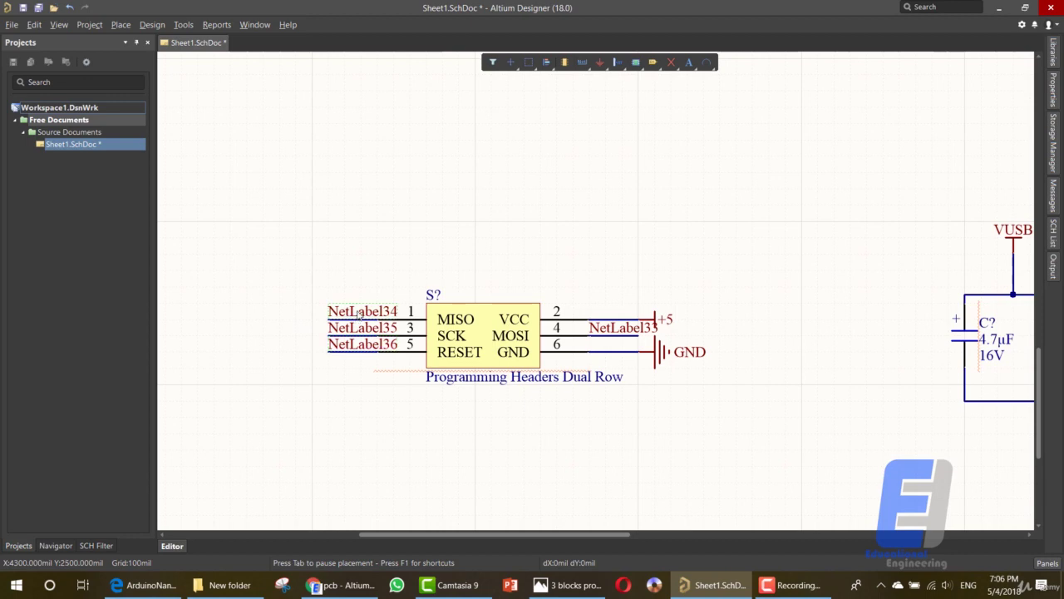
Step: Rename the net label on the MISO wire to D12 and the one on the SCK wire to D13
{"action": "key", "text": "Tab"}
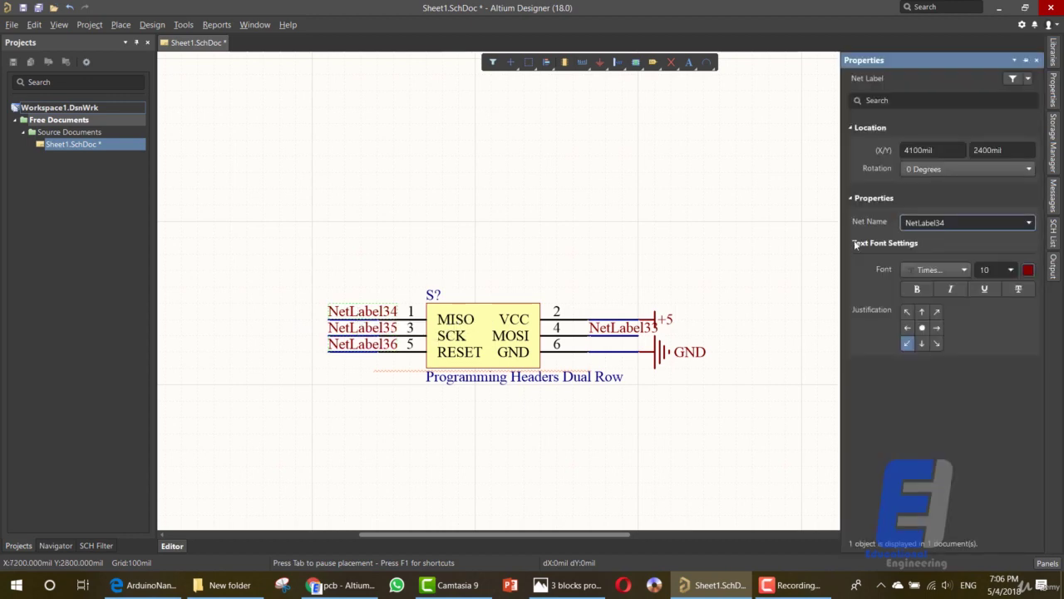
{"action": "type", "text": "D12"}
{"action": "key", "text": "Return"}
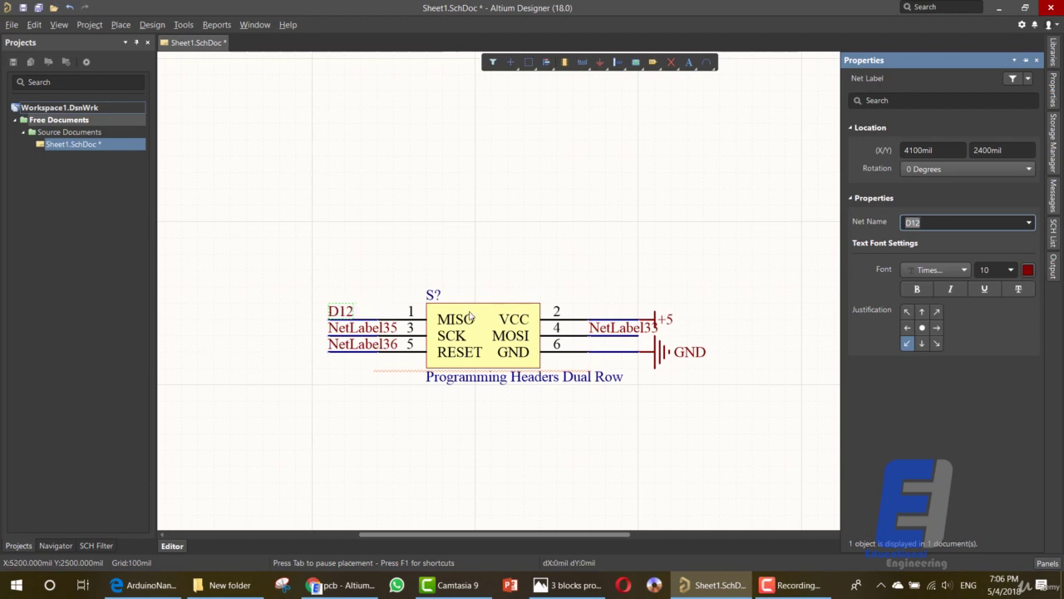
{"action": "left_click", "coordinate": [373, 331]}
{"action": "left_click", "coordinate": [962, 223]}
{"action": "type", "text": "D13"}
{"action": "key", "text": "Return"}
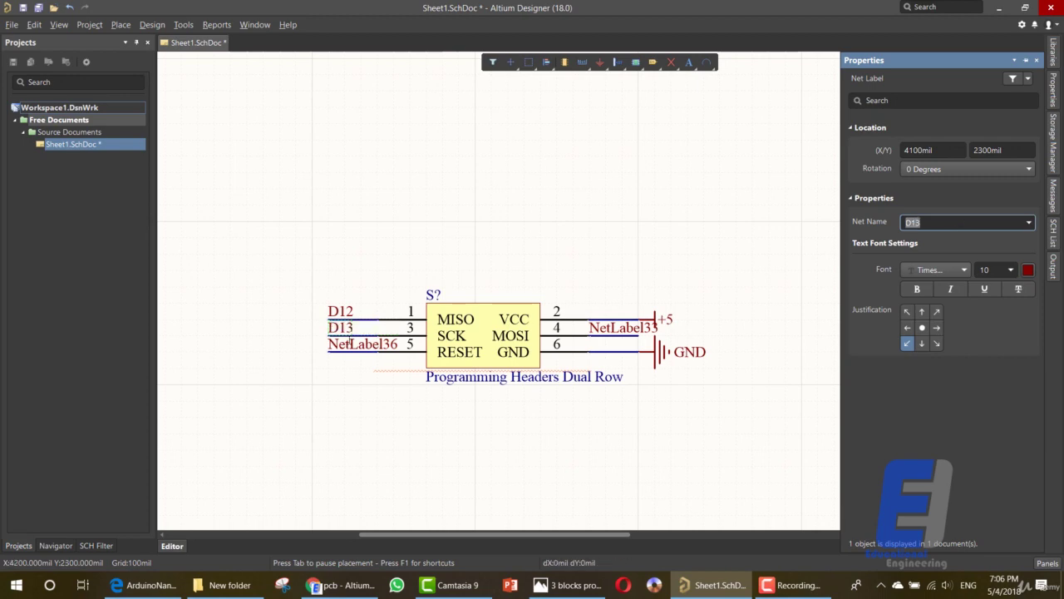
Step: Rename the net label on the header's RESET wire to RESET and the one on the MOSI wire to D11
{"action": "left_click", "coordinate": [352, 346]}
{"action": "left_click", "coordinate": [924, 221]}
{"action": "type", "text": "RESET"}
{"action": "key", "text": "Return"}
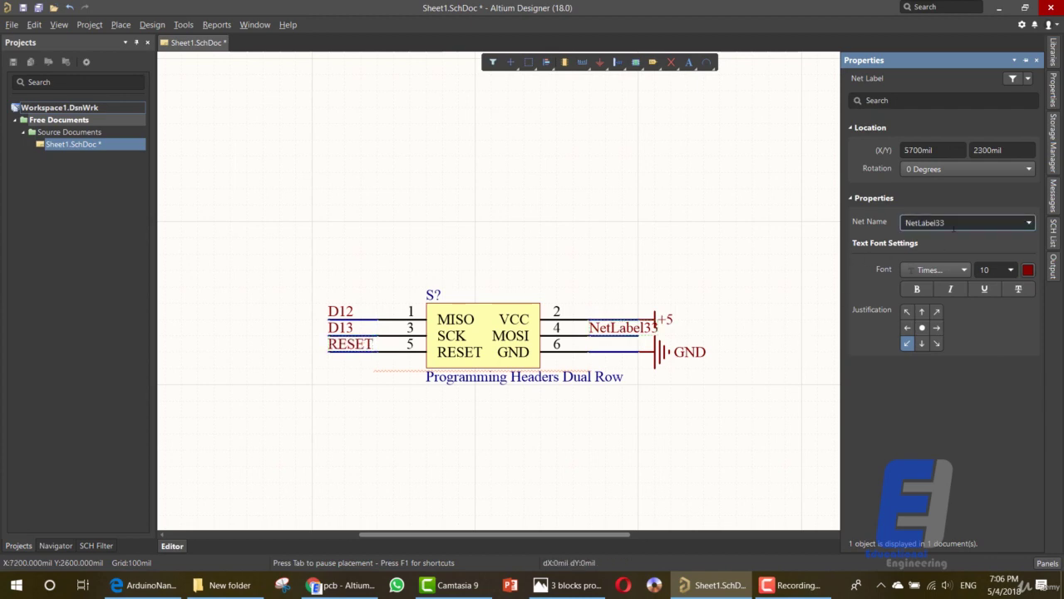
{"action": "key", "text": "Tab"}
{"action": "type", "text": "D11"}
{"action": "key", "text": "Return"}
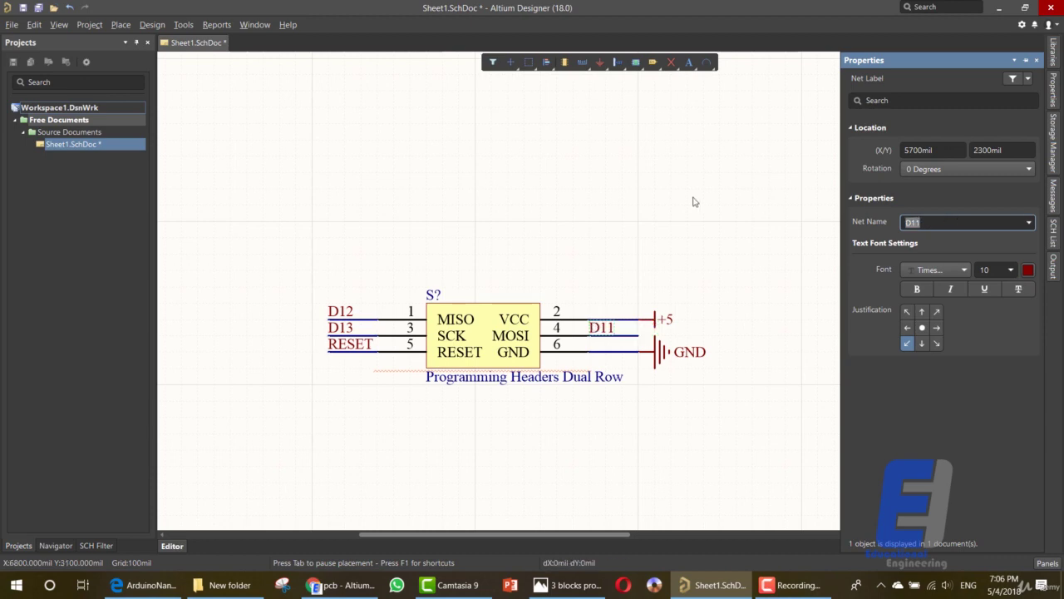
{"action": "left_click", "coordinate": [625, 179]}
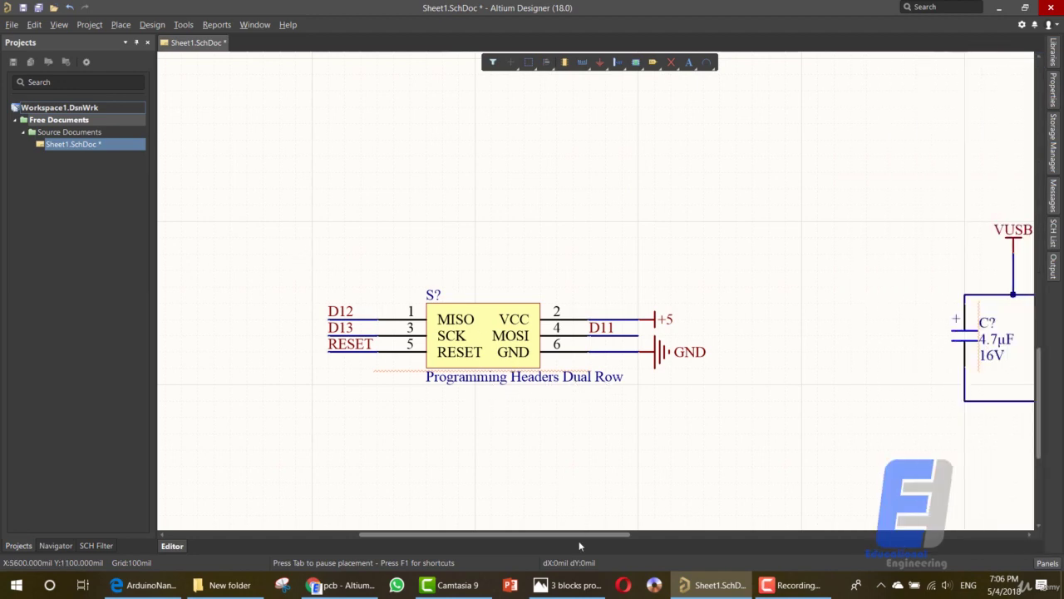
{"action": "left_click_drag", "start_coordinate": [581, 534], "coordinate": [410, 534]}
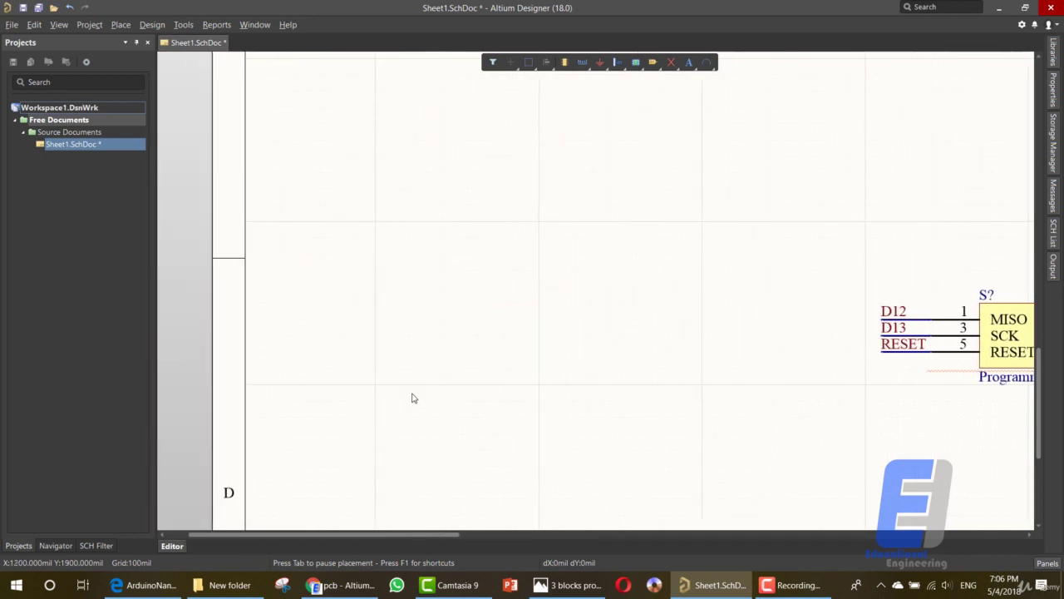
Step: Save the schematic and list the parts of the Resistor Arrays.IntLib library
{"action": "left_click", "coordinate": [39, 7]}
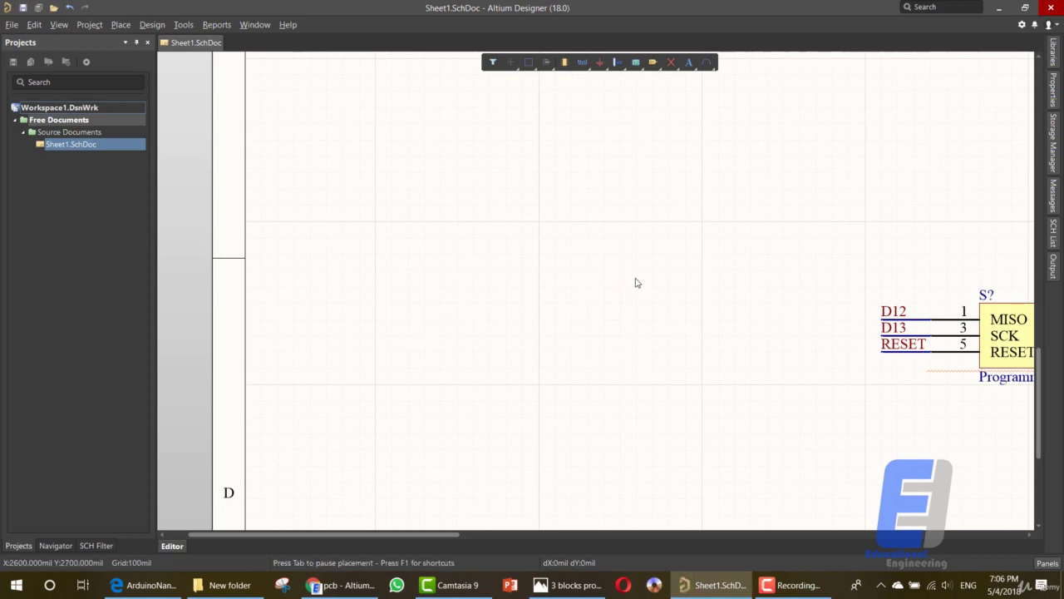
{"action": "left_click", "coordinate": [1054, 52]}
{"action": "left_click", "coordinate": [931, 103]}
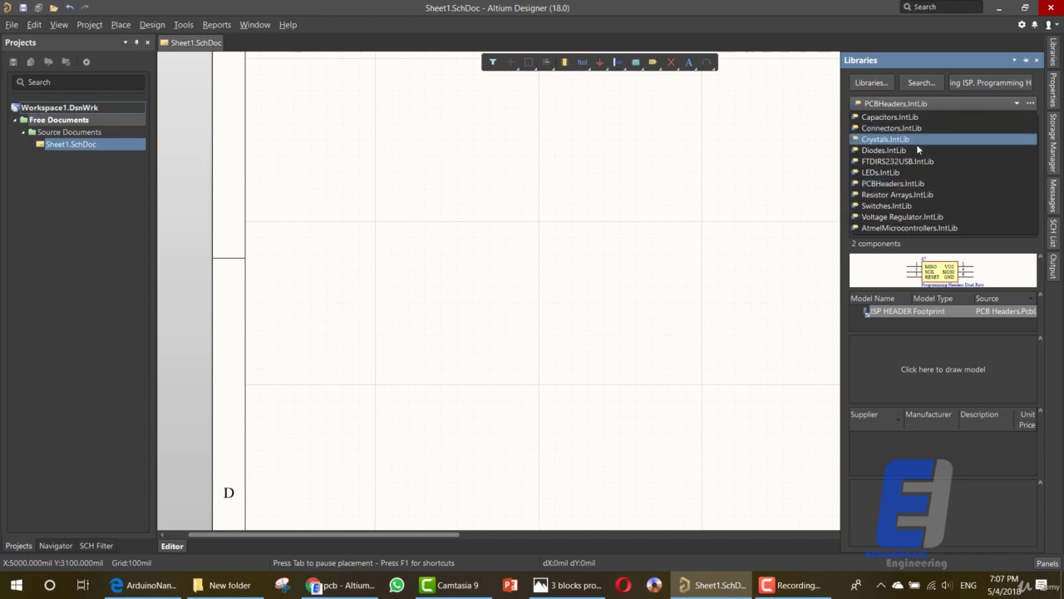
{"action": "left_click", "coordinate": [899, 195]}
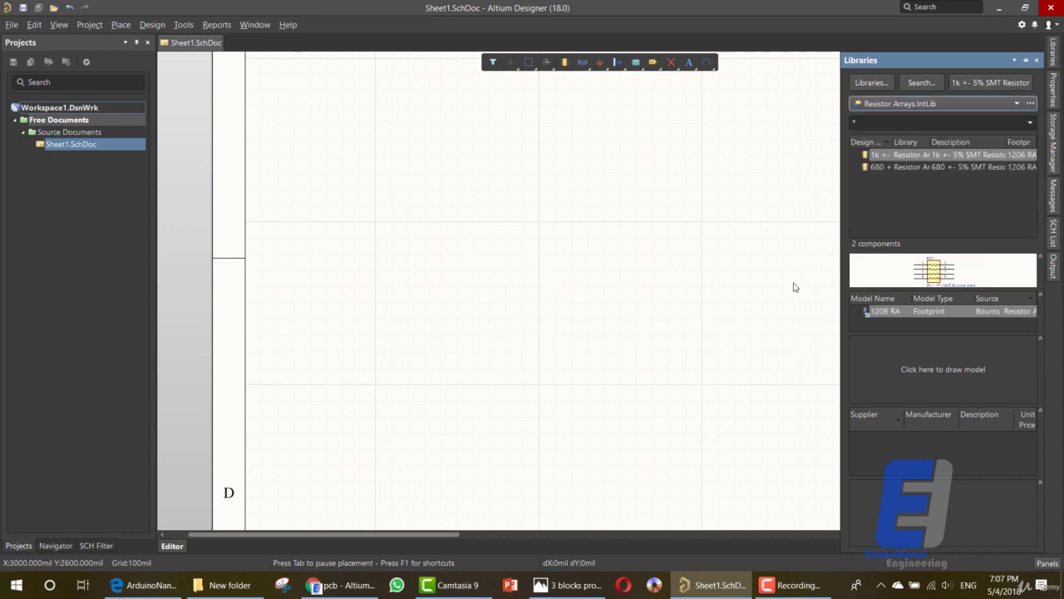
Step: Place the 1k +- 5% SMT Resistor Array in the free area beside the programming header and shift it slightly toward the header
{"action": "left_click", "coordinate": [908, 166]}
{"action": "left_click_drag", "start_coordinate": [907, 157], "coordinate": [906, 155]}
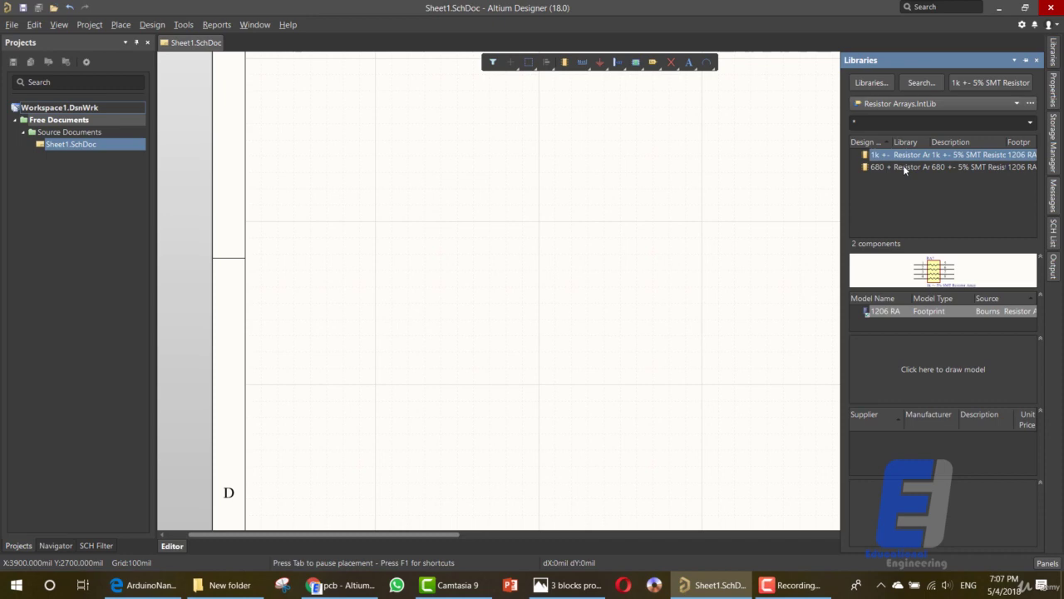
{"action": "left_click", "coordinate": [902, 167]}
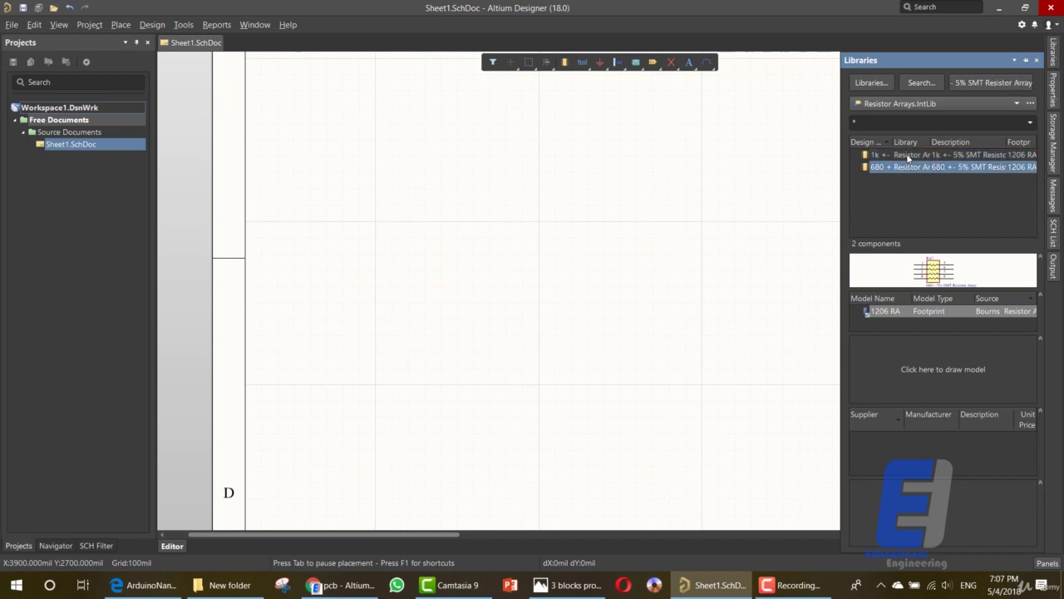
{"action": "left_click", "coordinate": [908, 156]}
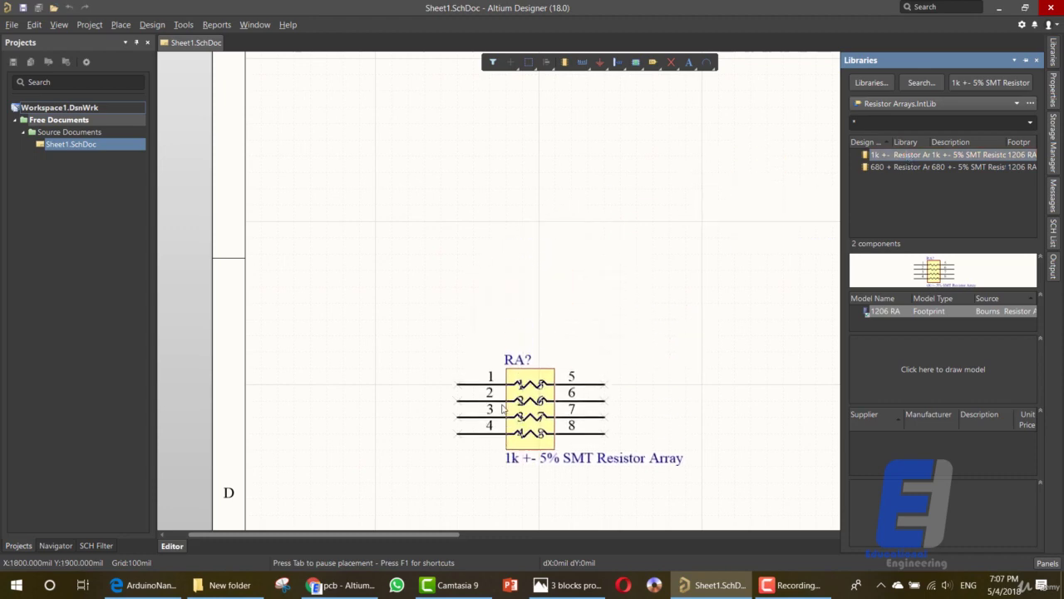
{"action": "left_click", "coordinate": [503, 408]}
{"action": "scroll", "coordinate": [506, 408], "scroll_direction": "down", "scroll_amount": 3}
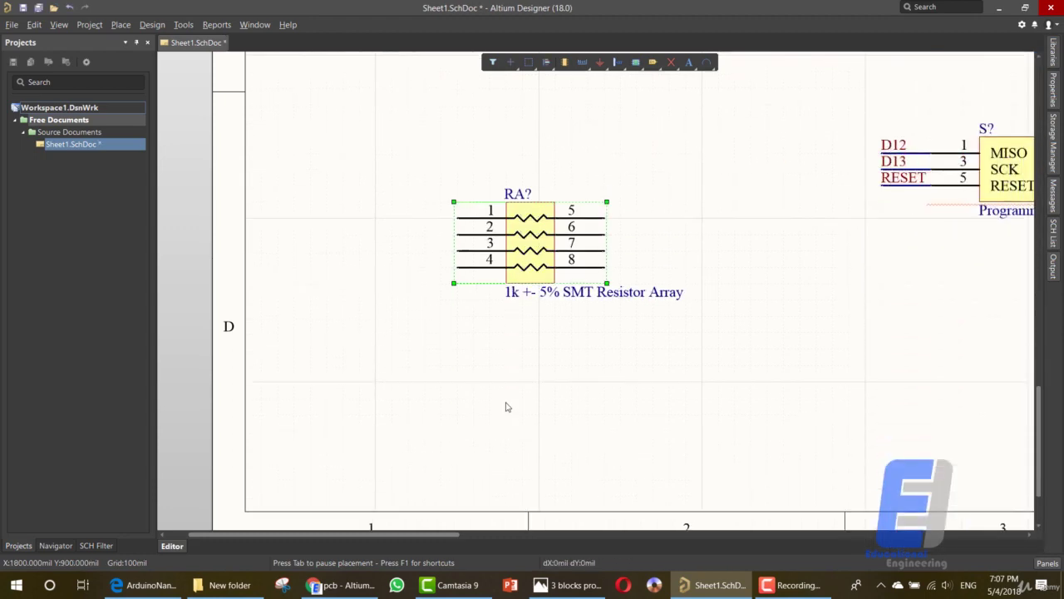
{"action": "scroll", "coordinate": [506, 409], "scroll_direction": "up", "scroll_amount": 1}
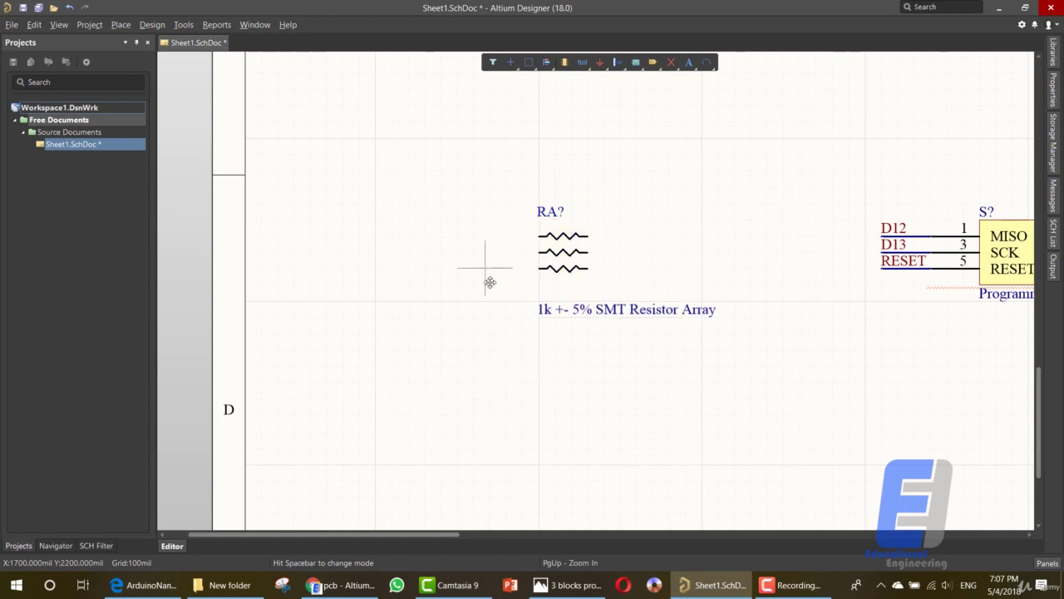
{"action": "double_click", "coordinate": [585, 268]}
{"action": "left_click", "coordinate": [606, 380]}
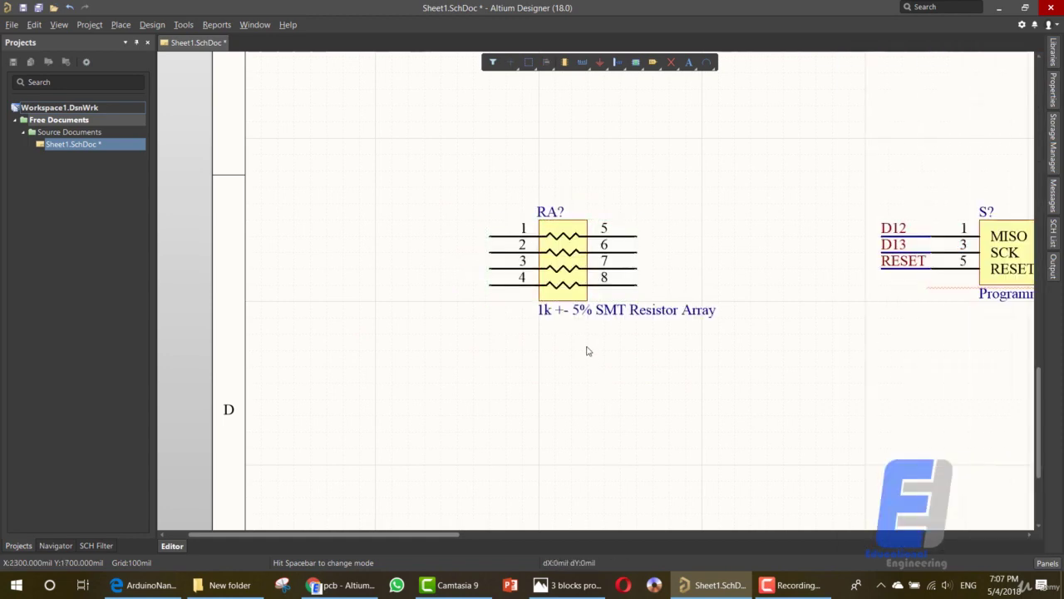
Step: Draw short horizontal wire stubs outward from pins 1, 2, 3 and 4 of the resistor array
{"action": "left_click", "coordinate": [582, 62]}
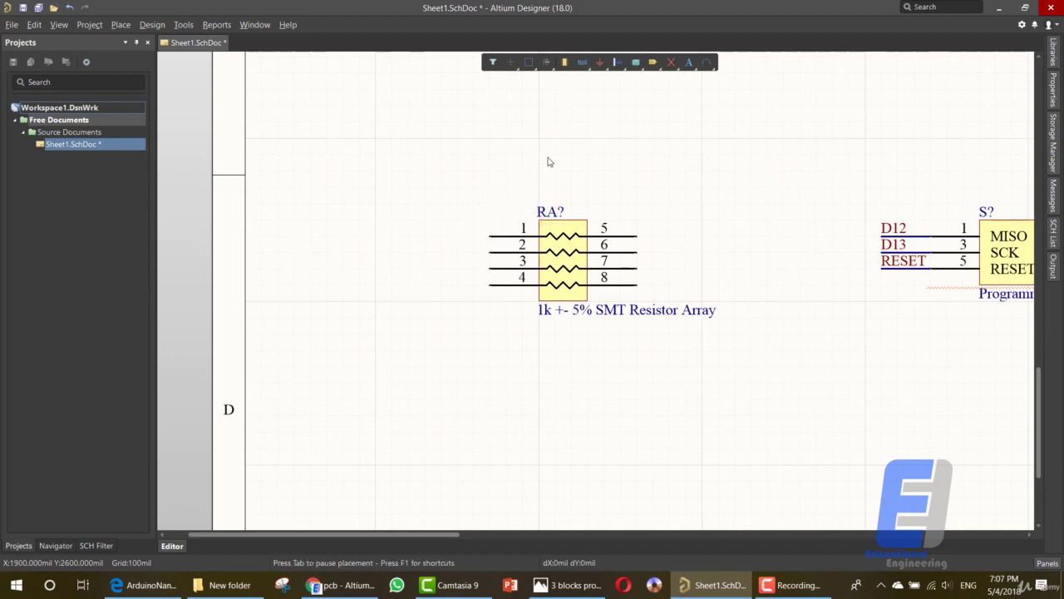
{"action": "right_click", "coordinate": [586, 65]}
{"action": "left_click", "coordinate": [585, 65]}
{"action": "right_click", "coordinate": [585, 65]}
{"action": "left_click", "coordinate": [593, 81]}
{"action": "left_click", "coordinate": [490, 236]}
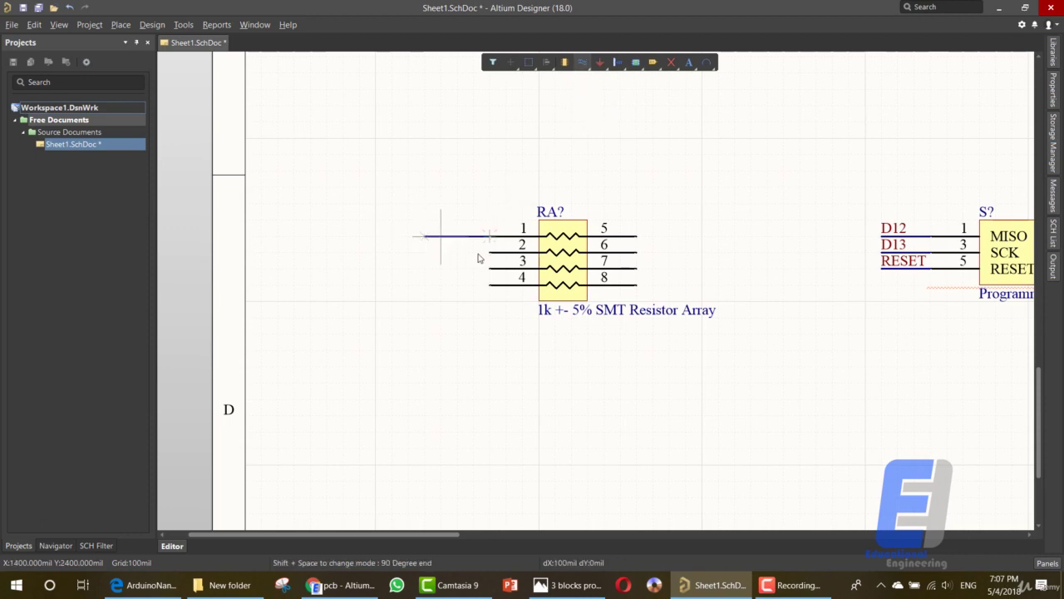
{"action": "left_click", "coordinate": [425, 236]}
{"action": "right_click", "coordinate": [428, 256]}
{"action": "left_click", "coordinate": [426, 256]}
{"action": "right_click", "coordinate": [493, 275]}
{"action": "left_click", "coordinate": [490, 272]}
{"action": "left_click", "coordinate": [422, 273]}
{"action": "right_click", "coordinate": [445, 279]}
{"action": "left_click", "coordinate": [488, 287]}
{"action": "left_click", "coordinate": [428, 288]}
{"action": "left_click", "coordinate": [425, 284]}
Step: Draw short horizontal wire stubs of equal length outward from pins 5, 6, 7 and 8 of the resistor array
{"action": "right_click", "coordinate": [659, 236]}
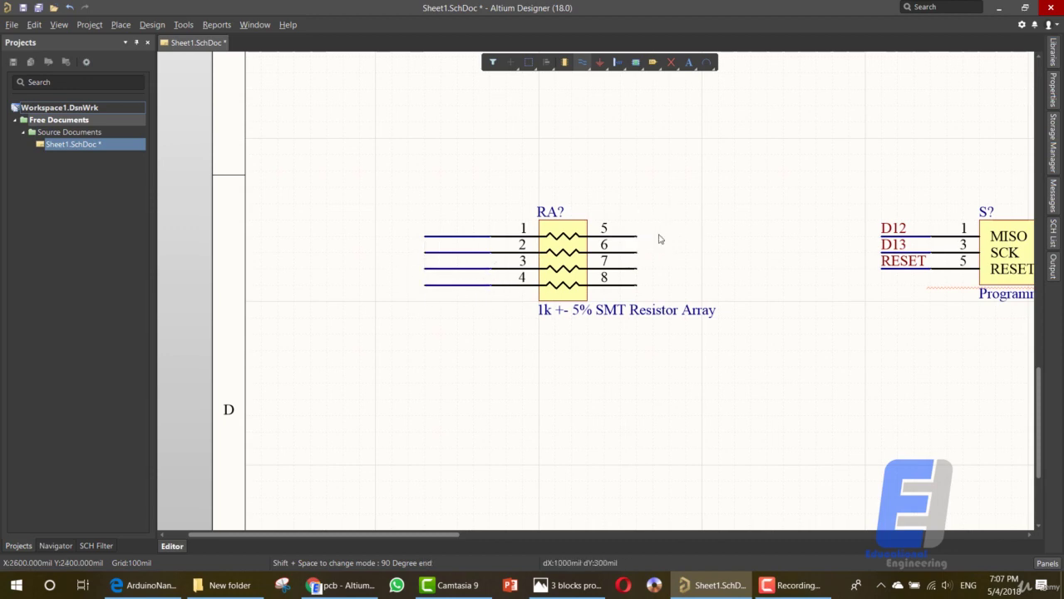
{"action": "left_click", "coordinate": [702, 238]}
{"action": "right_click", "coordinate": [703, 238]}
{"action": "left_click", "coordinate": [637, 254]}
{"action": "left_click", "coordinate": [699, 254]}
{"action": "left_click", "coordinate": [702, 252]}
{"action": "right_click", "coordinate": [701, 252]}
{"action": "left_click", "coordinate": [637, 267]}
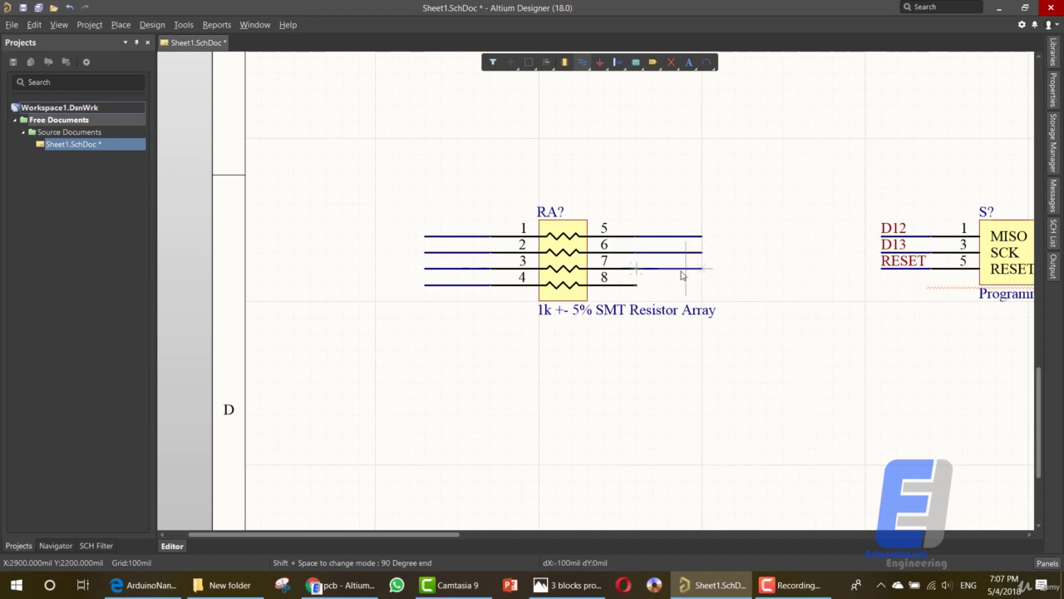
{"action": "left_click", "coordinate": [701, 268]}
{"action": "right_click", "coordinate": [702, 268]}
{"action": "left_click", "coordinate": [637, 284]}
{"action": "left_click", "coordinate": [701, 285]}
{"action": "right_click", "coordinate": [701, 284]}
{"action": "left_click", "coordinate": [600, 64]}
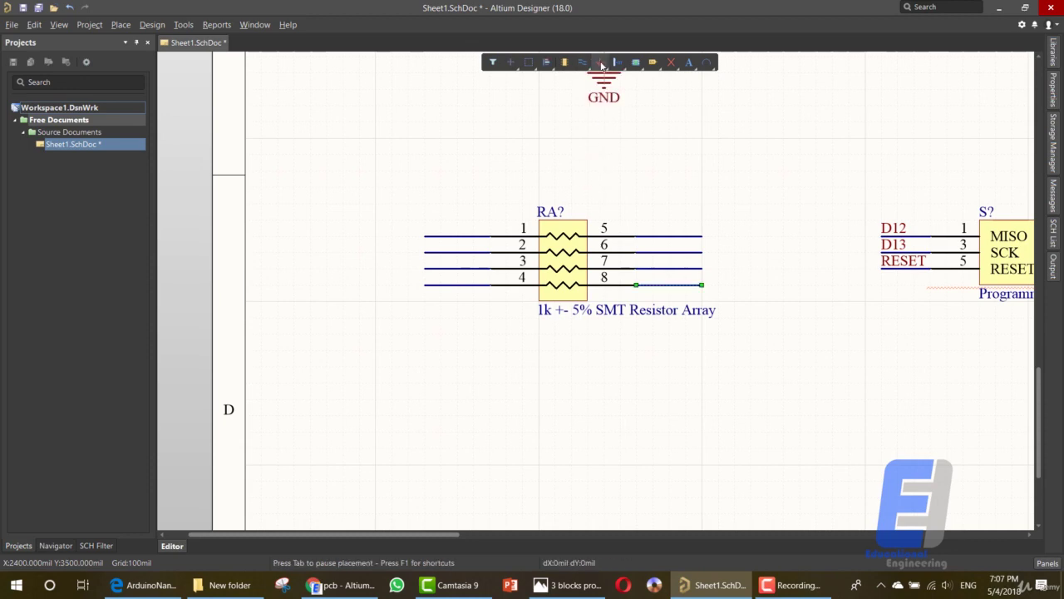
{"action": "key", "text": "space"}
{"action": "key", "text": "space"}
{"action": "key", "text": "space"}
{"action": "key", "text": "space"}
{"action": "key", "text": "space"}
{"action": "key", "text": "End"}
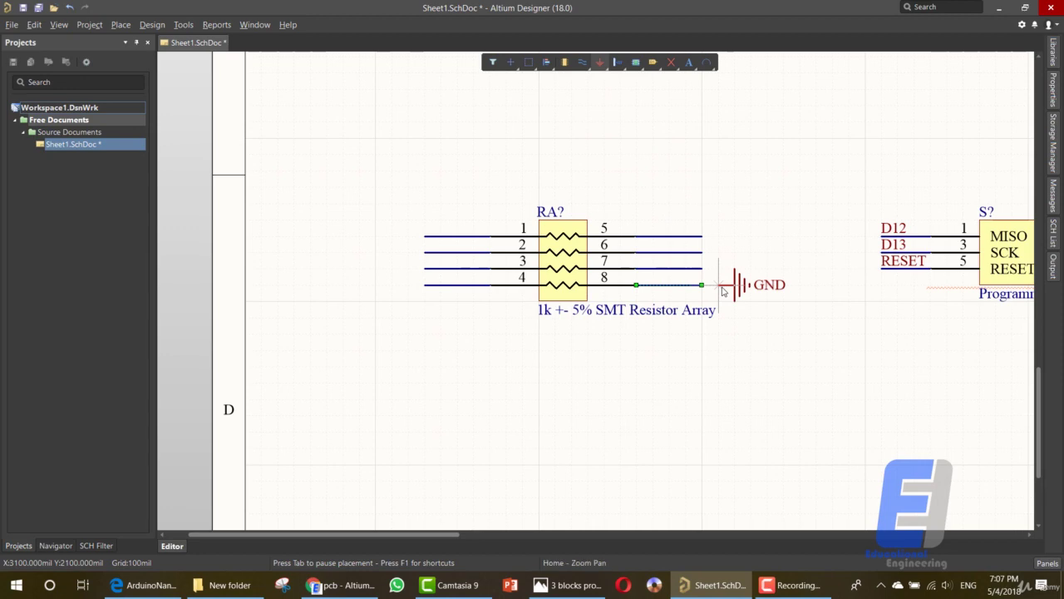
{"action": "key", "text": "Left"}
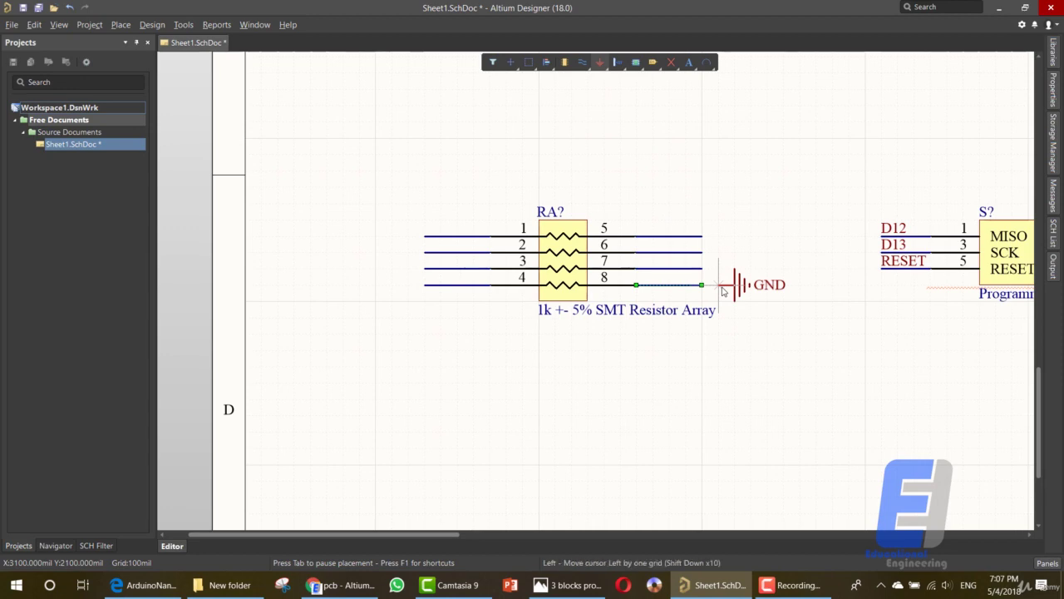
Step: Place a +5 power port, rotated to face outward, on the end of the resistor array's pin 5 wire
{"action": "left_click", "coordinate": [600, 63]}
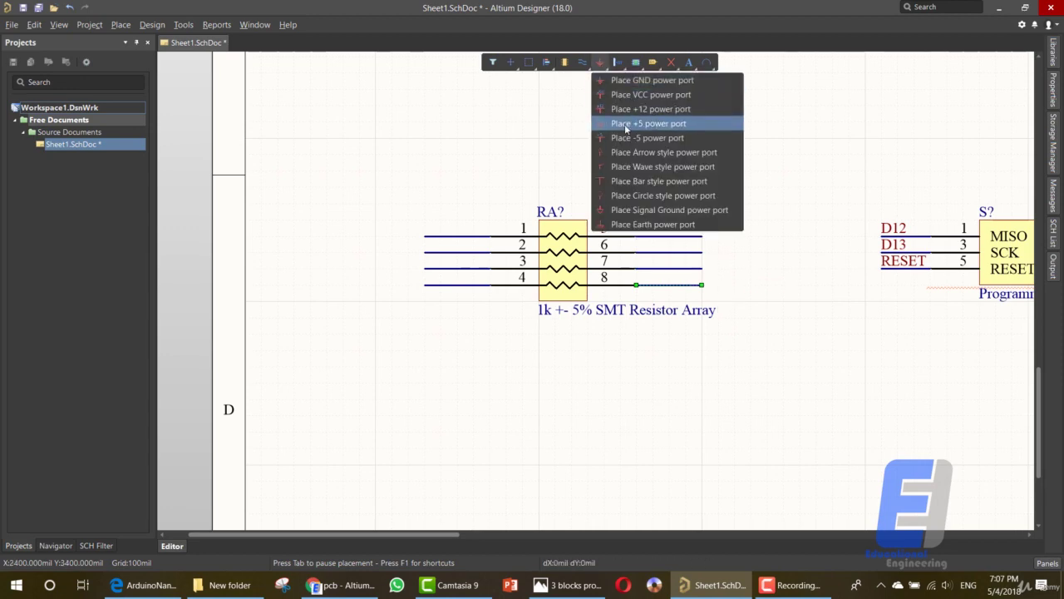
{"action": "left_click", "coordinate": [624, 123]}
{"action": "key", "text": "space"}
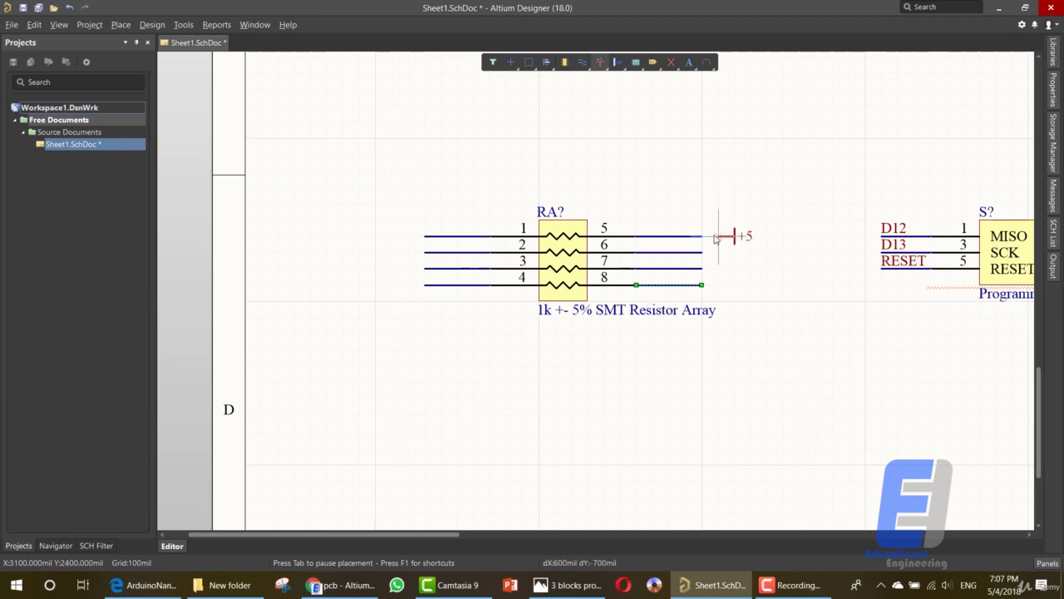
{"action": "left_click", "coordinate": [702, 236]}
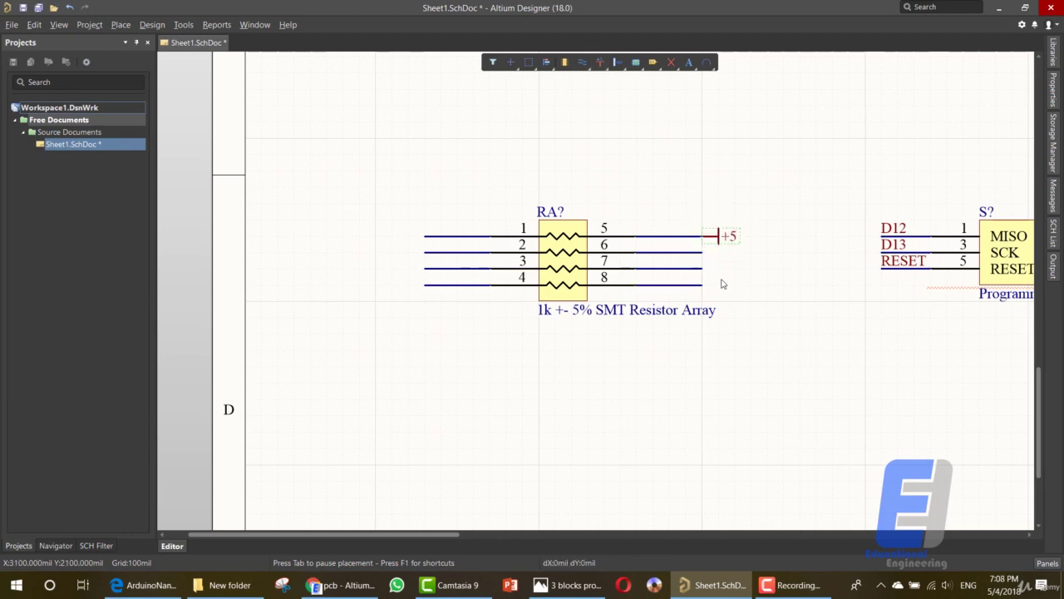
Step: Place net labels on the ends of the resistor array's pin 6 and pin 7 wires
{"action": "left_click", "coordinate": [583, 63]}
{"action": "left_click", "coordinate": [611, 123]}
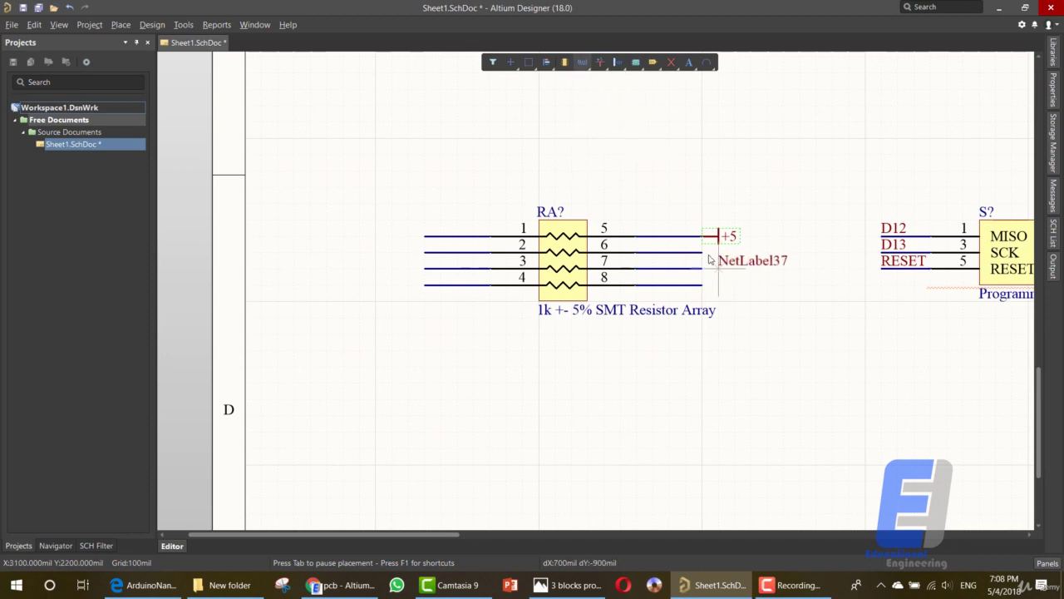
{"action": "key", "text": "Page_Up"}
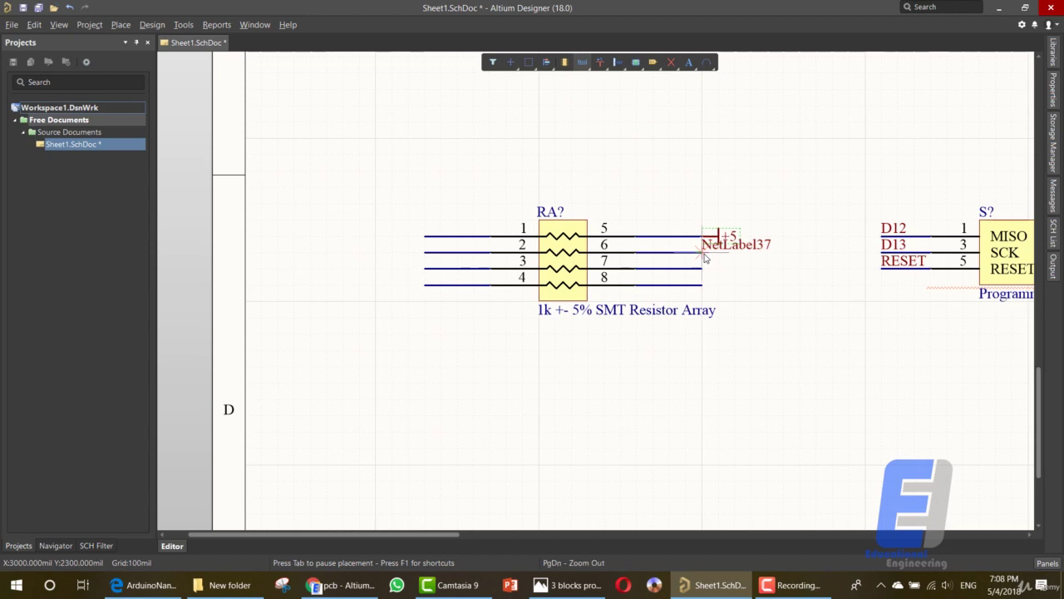
{"action": "left_click", "coordinate": [704, 256]}
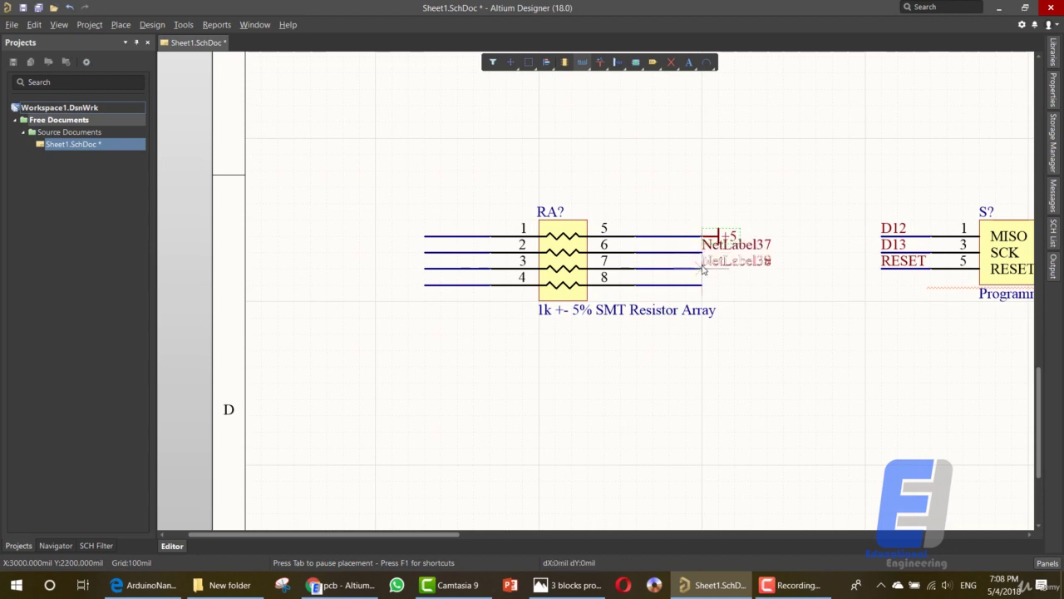
{"action": "left_click", "coordinate": [703, 267]}
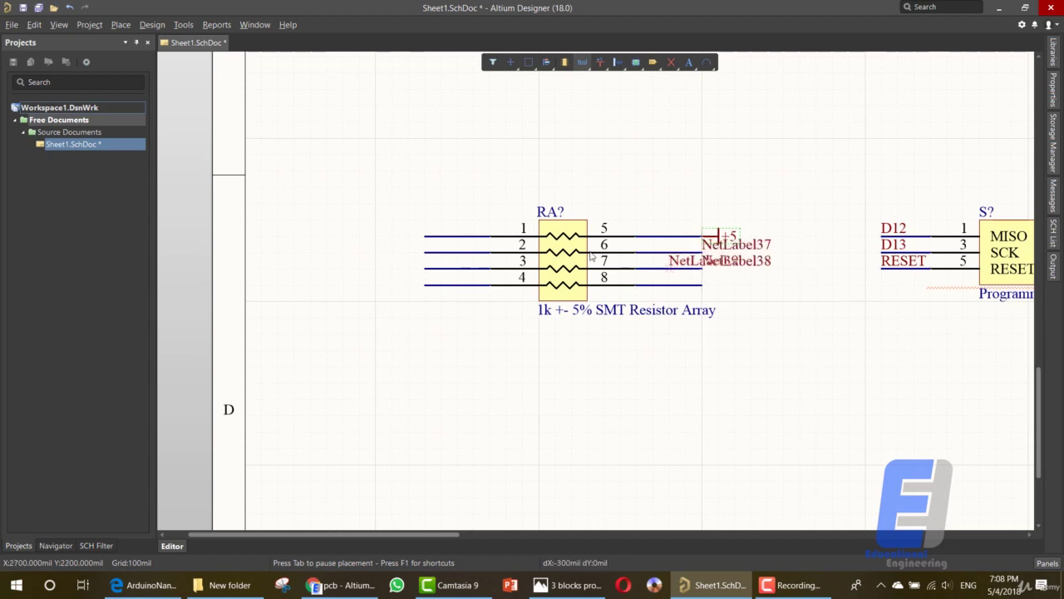
Step: Place net labels on the wires of pins 1, 2 and 3, and No ERC markers on the open ends of the pin 4 and 8 wires
{"action": "left_click", "coordinate": [425, 236]}
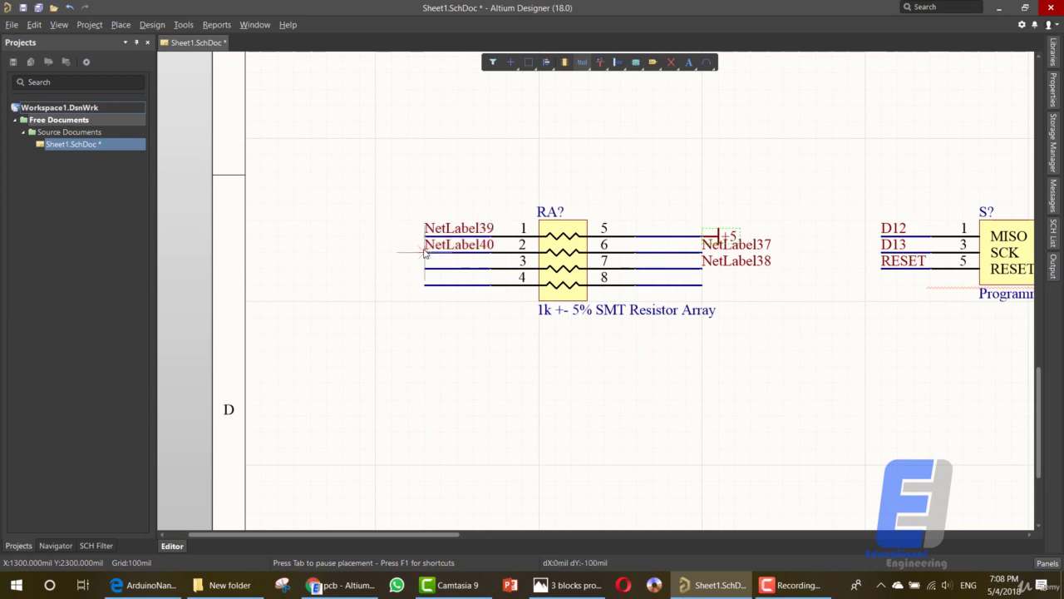
{"action": "left_click", "coordinate": [424, 253]}
{"action": "left_click", "coordinate": [424, 269]}
{"action": "key", "text": "Escape"}
{"action": "left_click", "coordinate": [671, 62]}
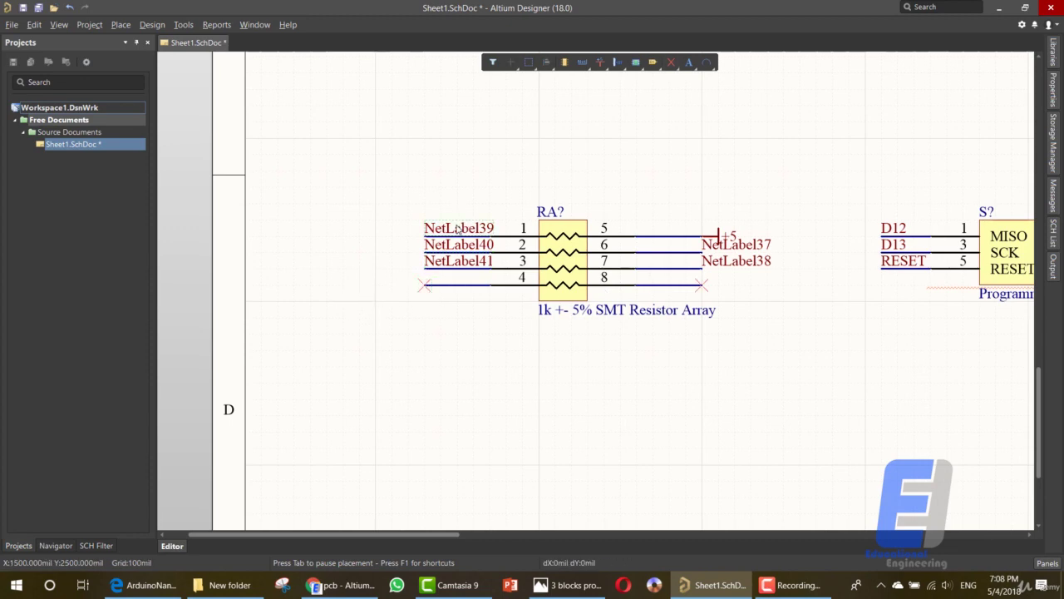
Step: Rename the net label on the resistor array's pin 1 wire to RESET and the one on pin 2 to D1
{"action": "key", "text": "Tab"}
{"action": "type", "text": "RESET"}
{"action": "key", "text": "Return"}
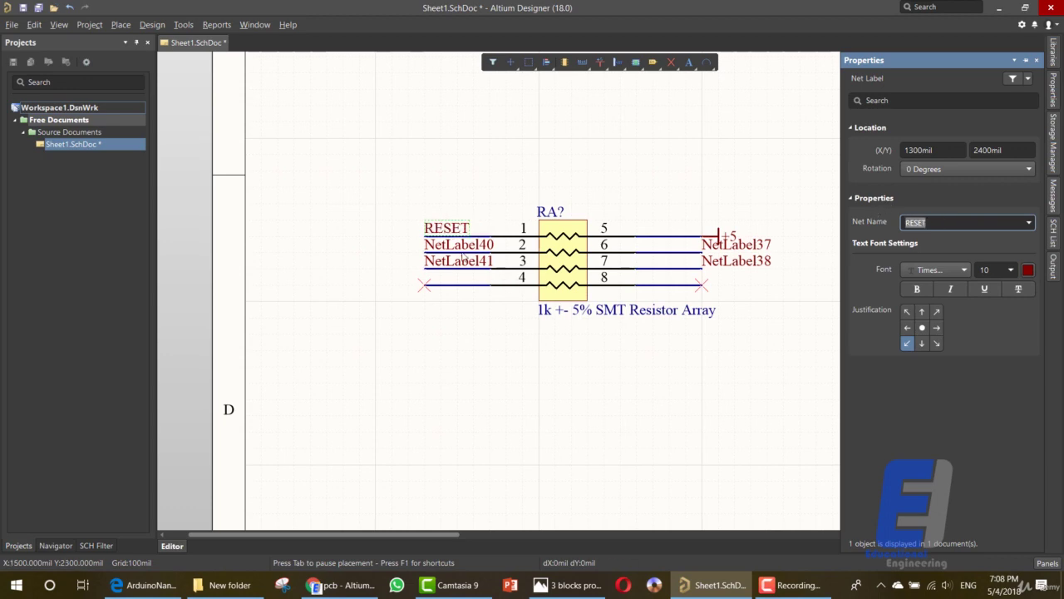
{"action": "left_click", "coordinate": [470, 244]}
{"action": "double_click", "coordinate": [922, 223]}
{"action": "type", "text": "D0"}
{"action": "key", "text": "BackSpace"}
{"action": "type", "text": "1"}
{"action": "key", "text": "Return"}
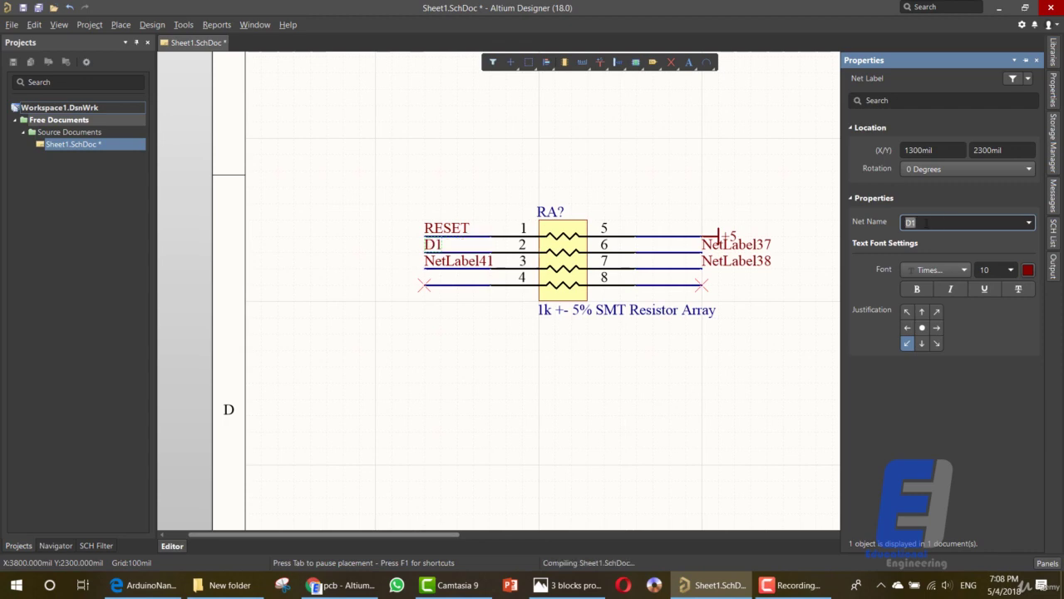
Step: Rename the net label on the resistor array's pin 3 wire to D0
{"action": "left_click", "coordinate": [468, 265]}
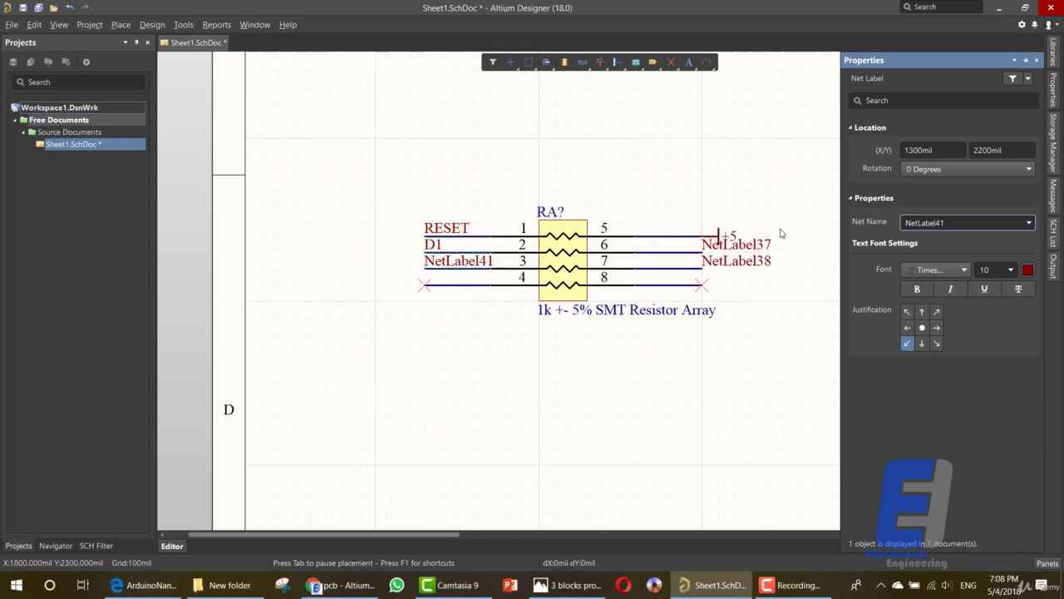
{"action": "double_click", "coordinate": [931, 221]}
{"action": "type", "text": "D0"}
{"action": "key", "text": "Return"}
Step: Rename the net label on the pin 6 wire to TX and the one on pin 7 to RX, and save the schematic
{"action": "left_click", "coordinate": [740, 245]}
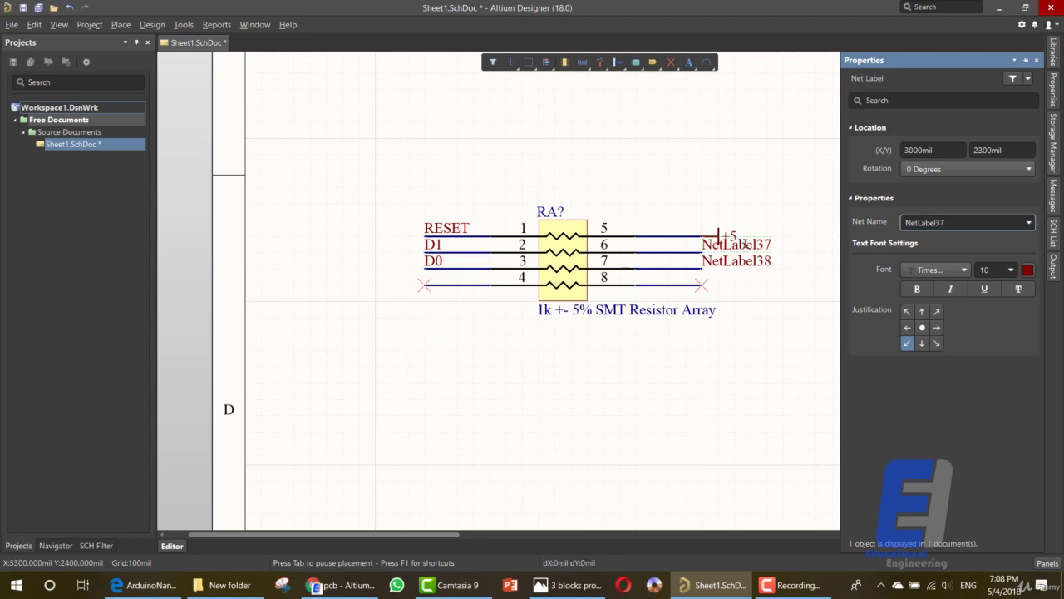
{"action": "double_click", "coordinate": [956, 223]}
{"action": "type", "text": "TX"}
{"action": "key", "text": "Return"}
{"action": "left_click", "coordinate": [736, 261]}
{"action": "key", "text": "Tab"}
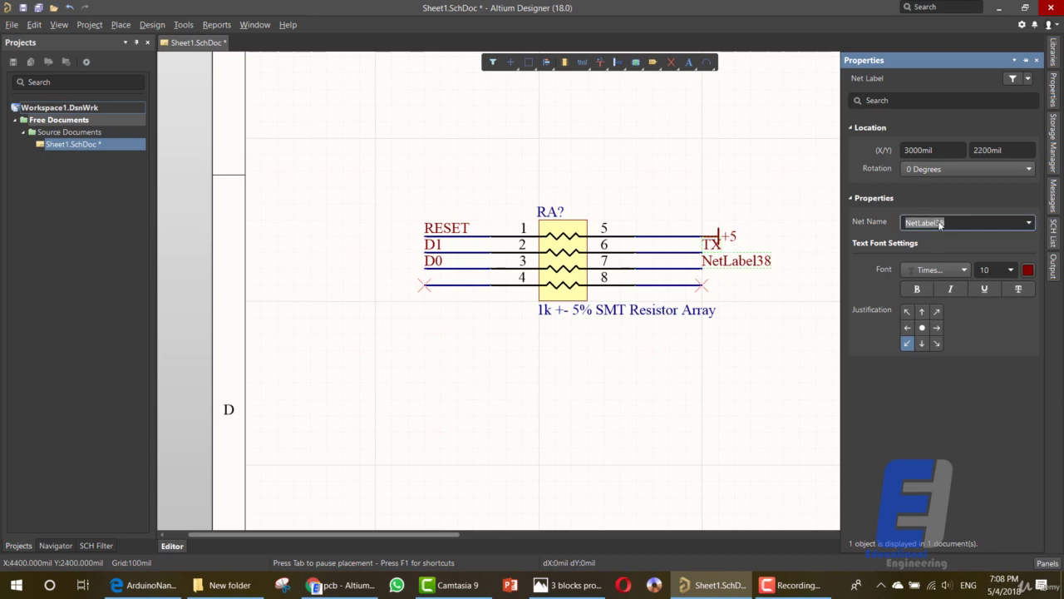
{"action": "type", "text": "RX"}
{"action": "key", "text": "Return"}
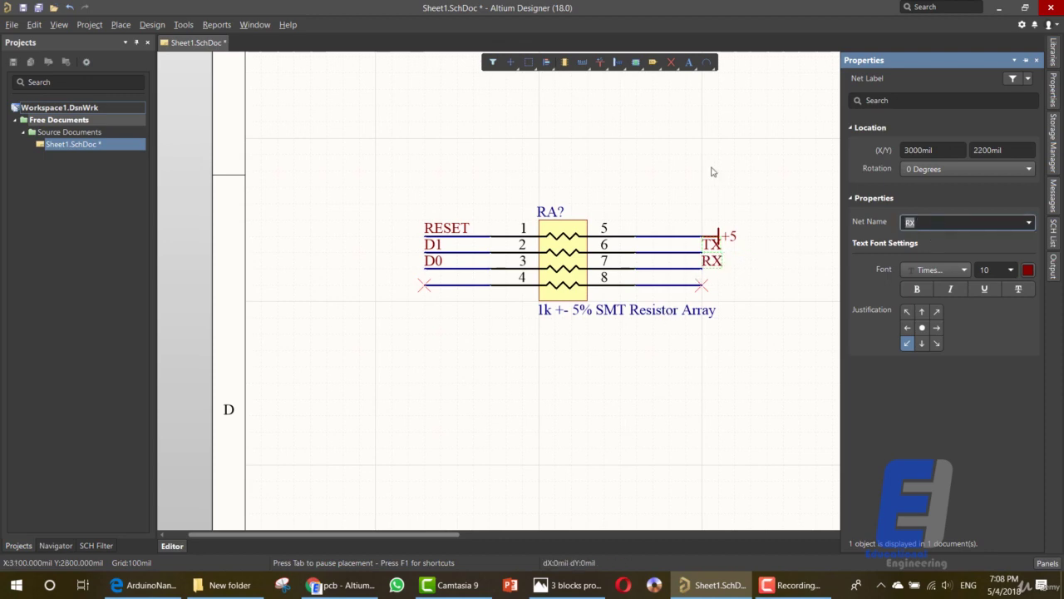
{"action": "left_click", "coordinate": [711, 172]}
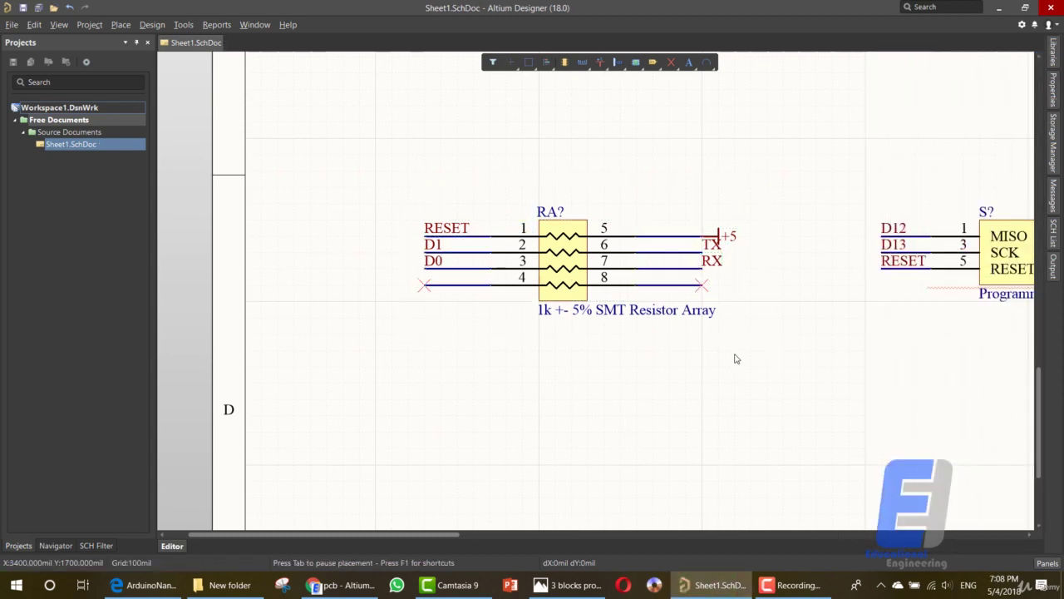
Step: Place the 680 +- 5% SMT resistor array from Resistor Arrays.IntLib on the sheet below the 1k resistor array
{"action": "left_click", "coordinate": [6, 318]}
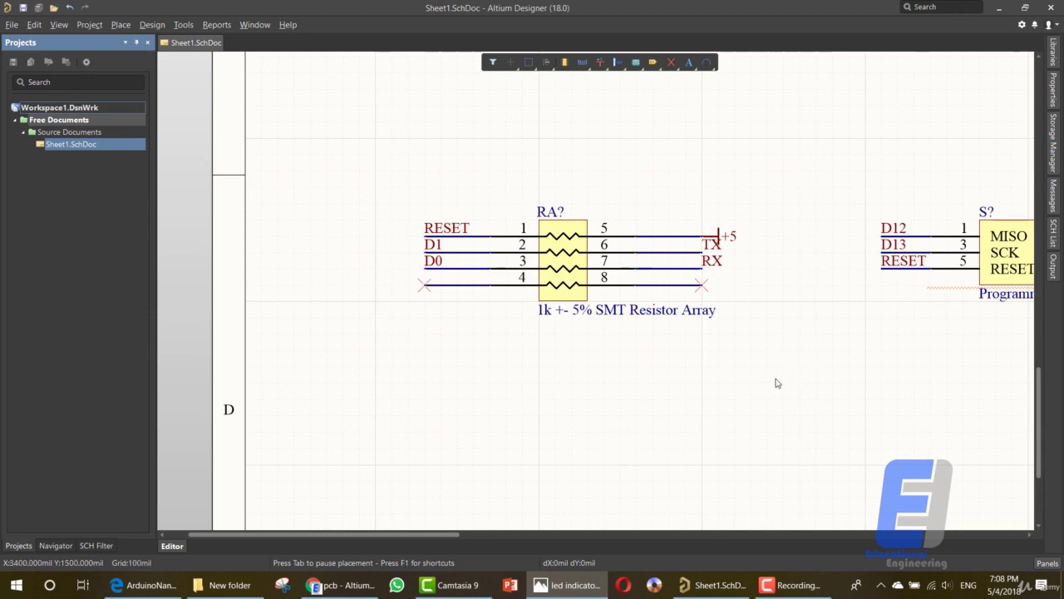
{"action": "scroll", "coordinate": [753, 385], "scroll_direction": "down", "scroll_amount": 2}
{"action": "scroll", "coordinate": [753, 385], "scroll_direction": "down", "scroll_amount": 1}
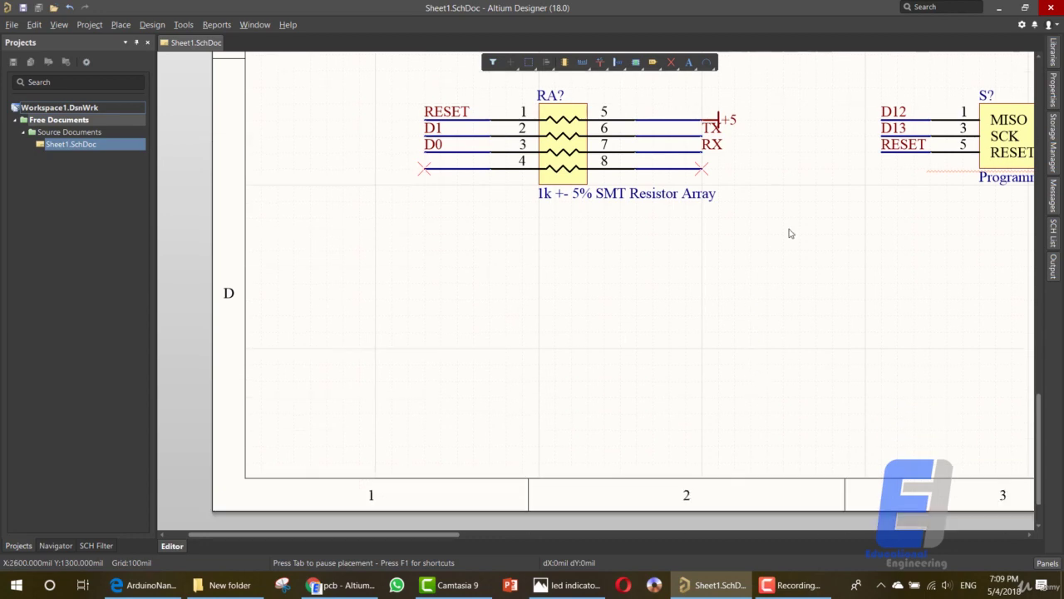
{"action": "left_click", "coordinate": [1053, 51]}
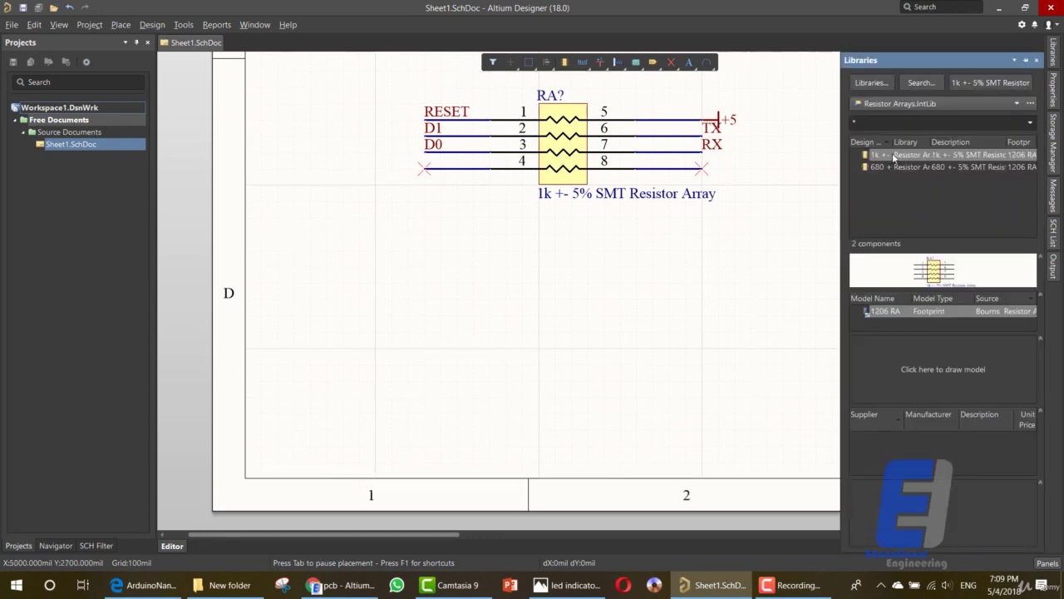
{"action": "left_click", "coordinate": [888, 168]}
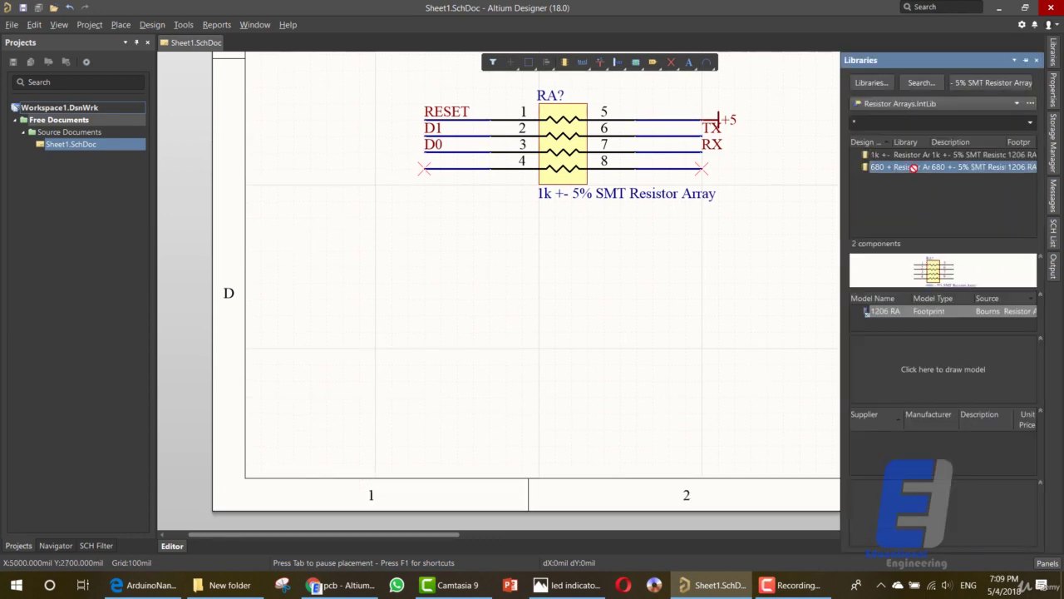
{"action": "left_click_drag", "start_coordinate": [913, 168], "coordinate": [545, 345]}
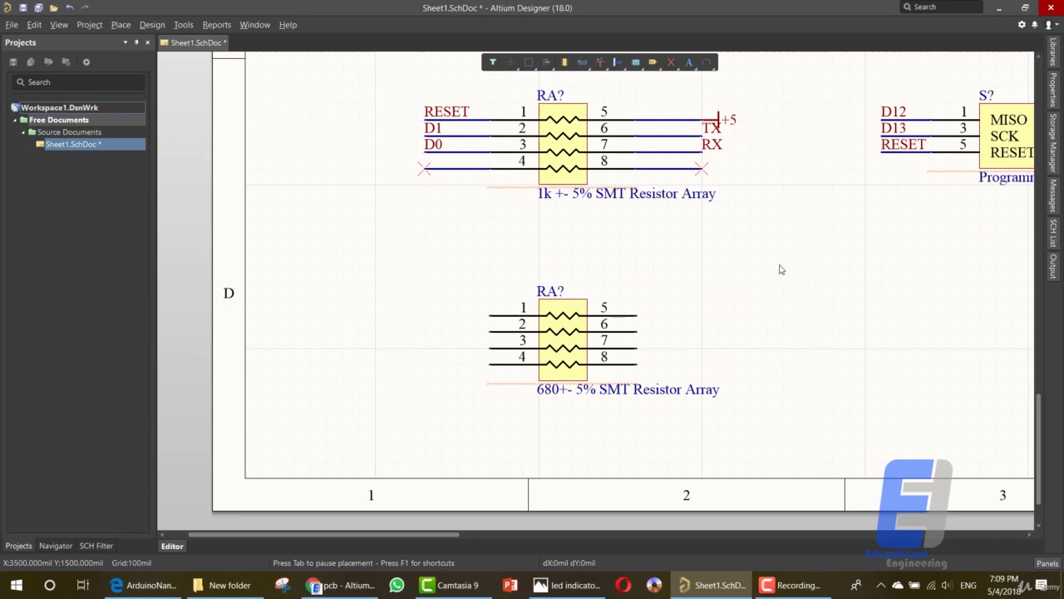
Step: Place the Kingbright Blue LED from LEDs.IntLib on pin 5 of the 680 resistor array
{"action": "mouse_move", "coordinate": [1051, 59]}
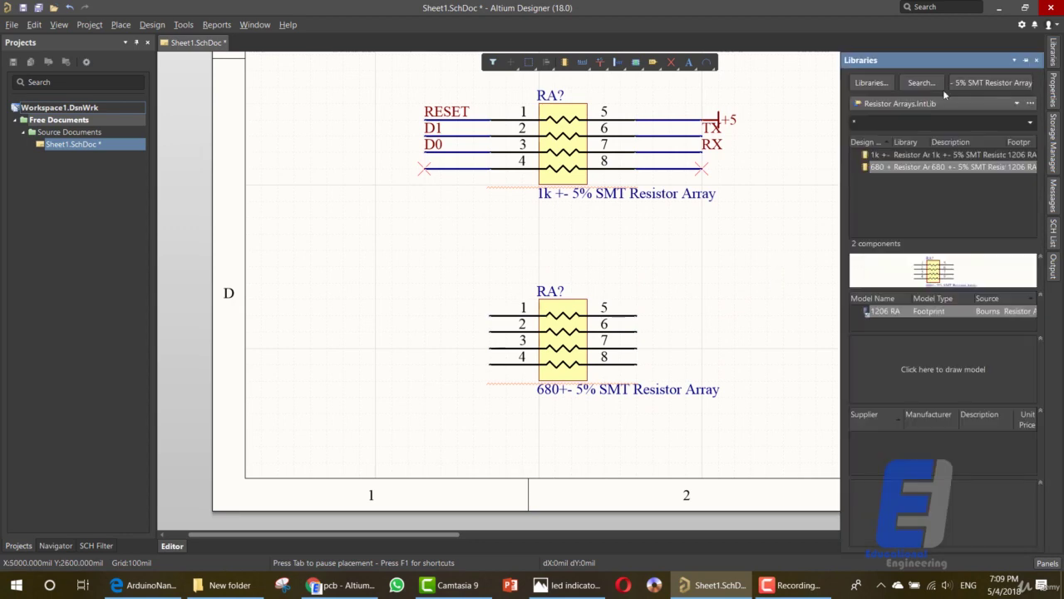
{"action": "left_click", "coordinate": [921, 104]}
{"action": "left_click", "coordinate": [912, 173]}
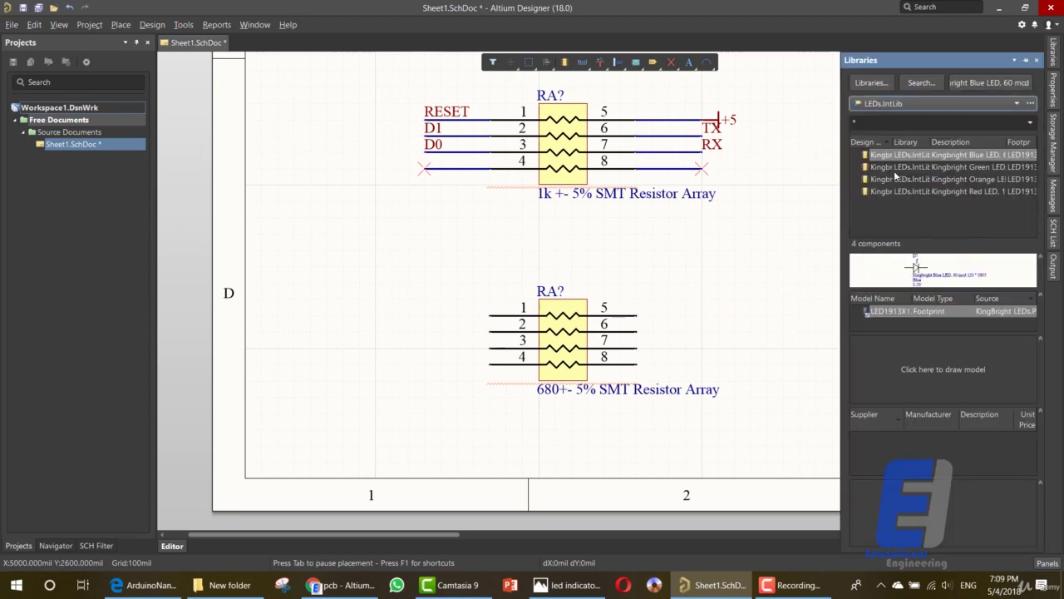
{"action": "left_click", "coordinate": [981, 192]}
{"action": "left_click", "coordinate": [974, 157]}
{"action": "left_click_drag", "start_coordinate": [980, 156], "coordinate": [699, 316]}
{"action": "left_click", "coordinate": [682, 318]}
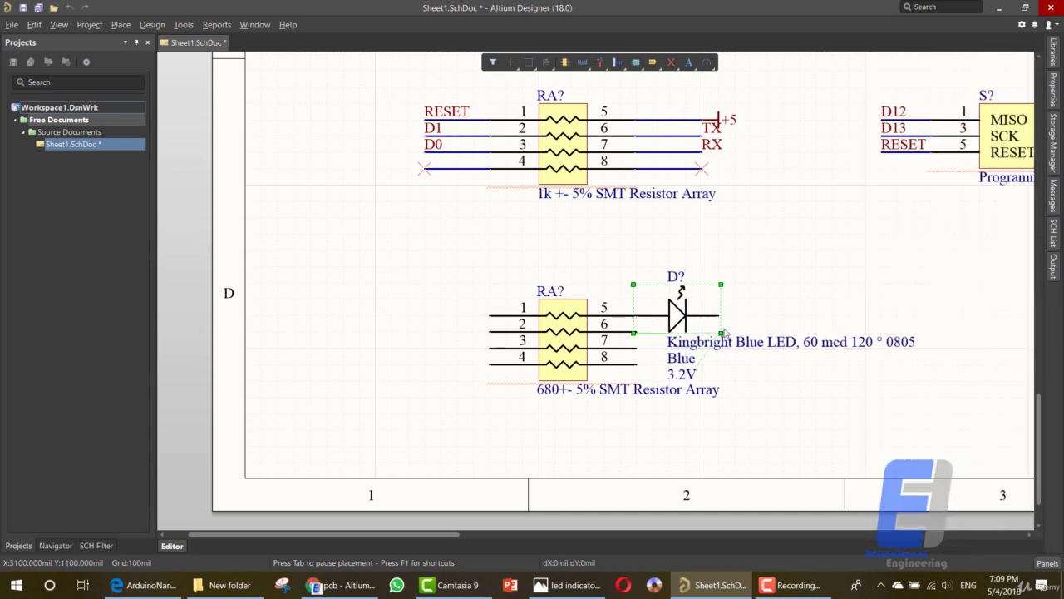
Step: Place the Kingbright Green, Orange and Red LEDs on pins 6, 7 and 8 of the 680 resistor array
{"action": "mouse_move", "coordinate": [1054, 64]}
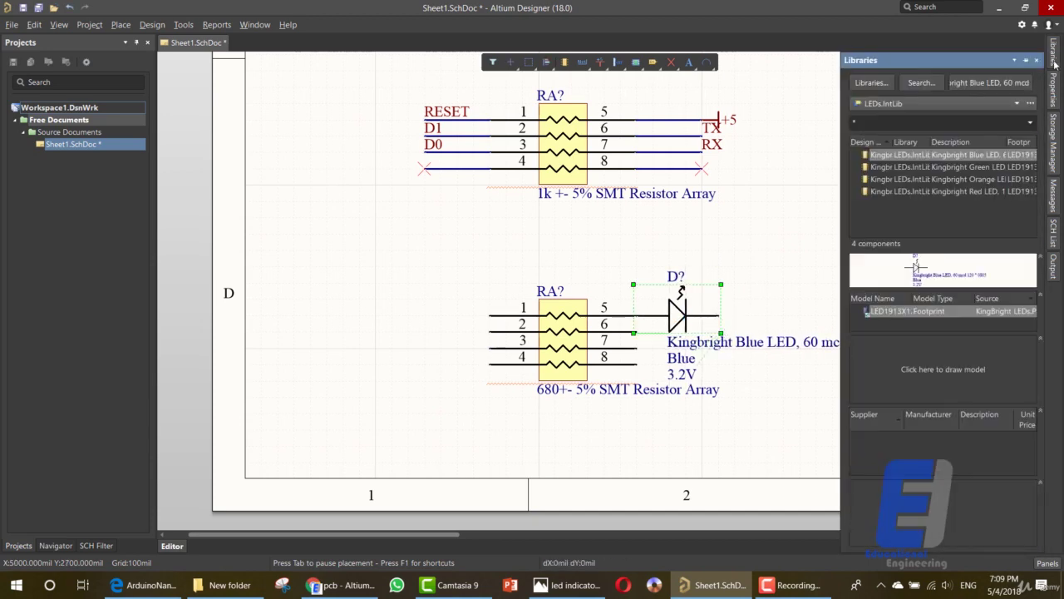
{"action": "double_click", "coordinate": [933, 167]}
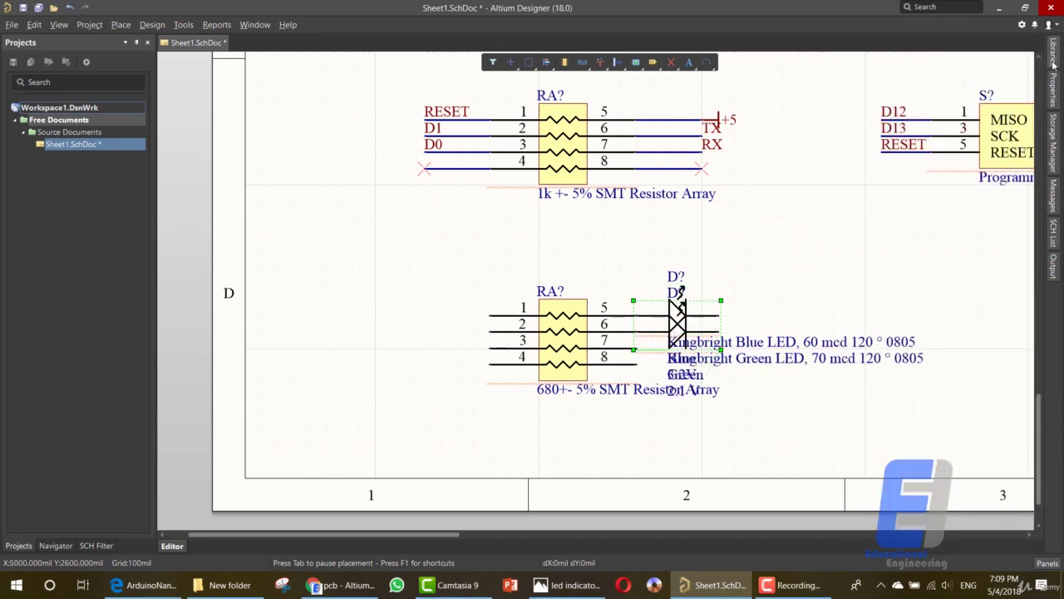
{"action": "mouse_move", "coordinate": [1053, 64]}
{"action": "double_click", "coordinate": [931, 179]}
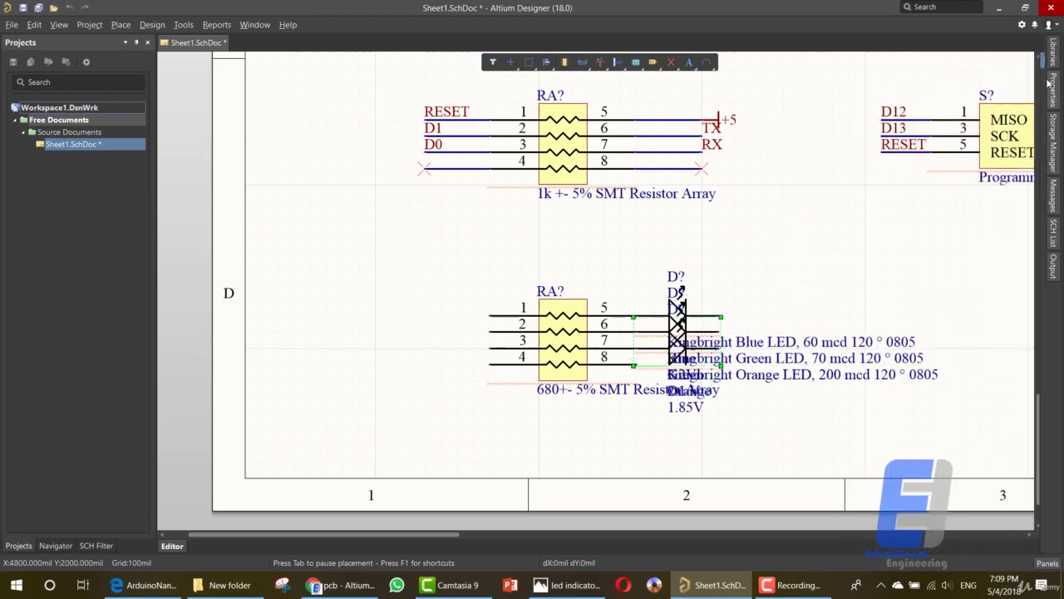
{"action": "double_click", "coordinate": [956, 191]}
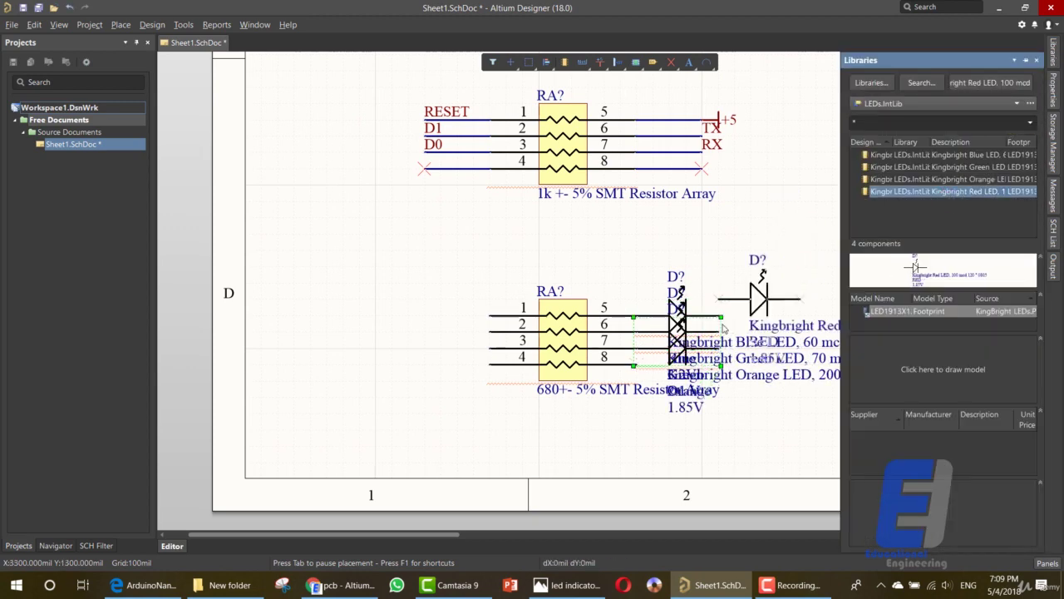
{"action": "left_click", "coordinate": [679, 365]}
{"action": "left_click", "coordinate": [791, 321]}
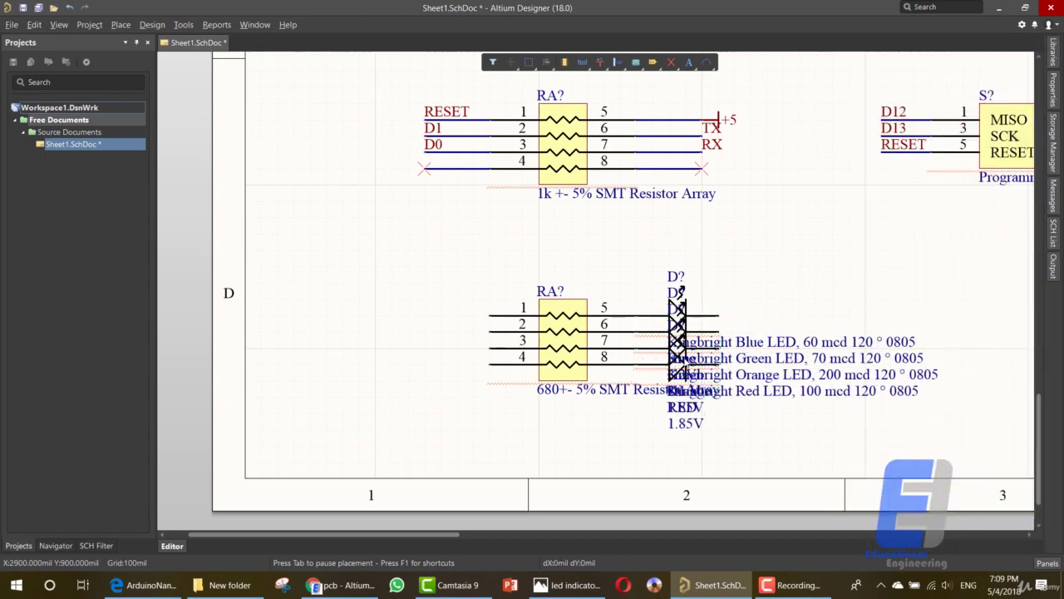
Step: Hide the comment text of the red, blue, green and orange LEDs
{"action": "key", "text": "Tab"}
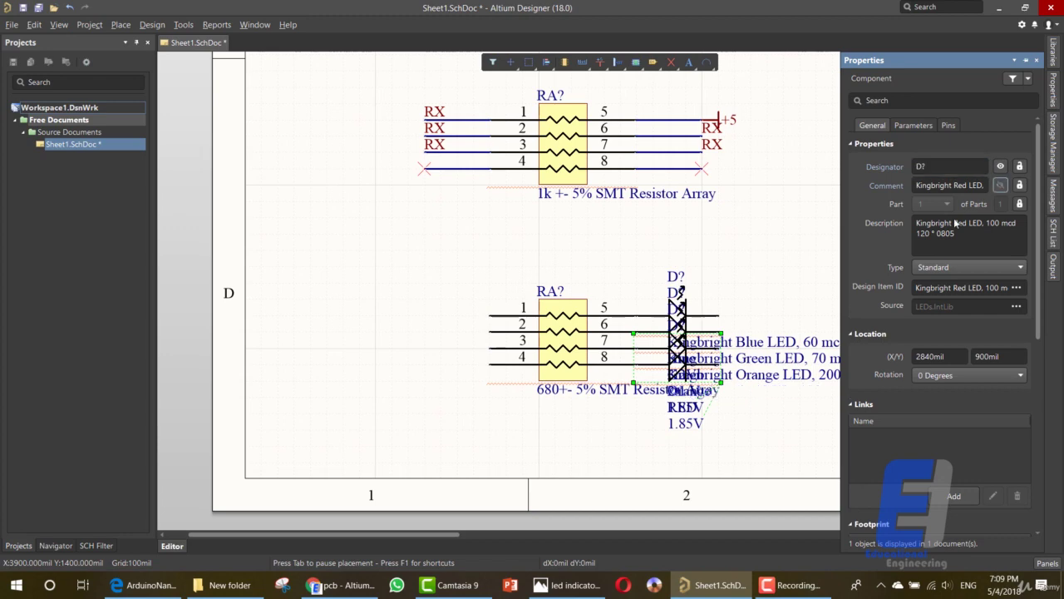
{"action": "left_click", "coordinate": [747, 343]}
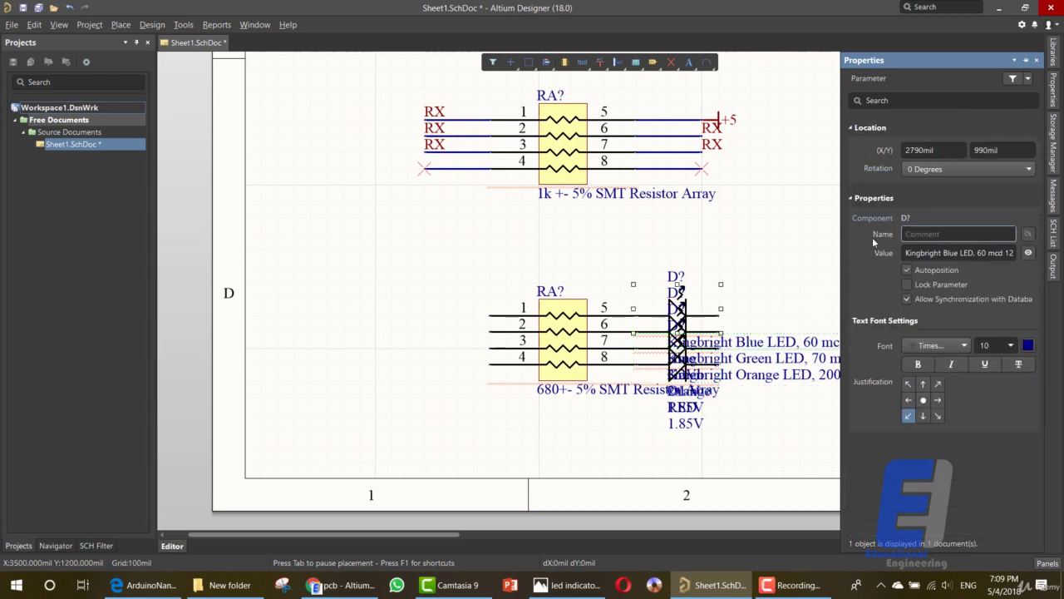
{"action": "left_click", "coordinate": [1027, 253]}
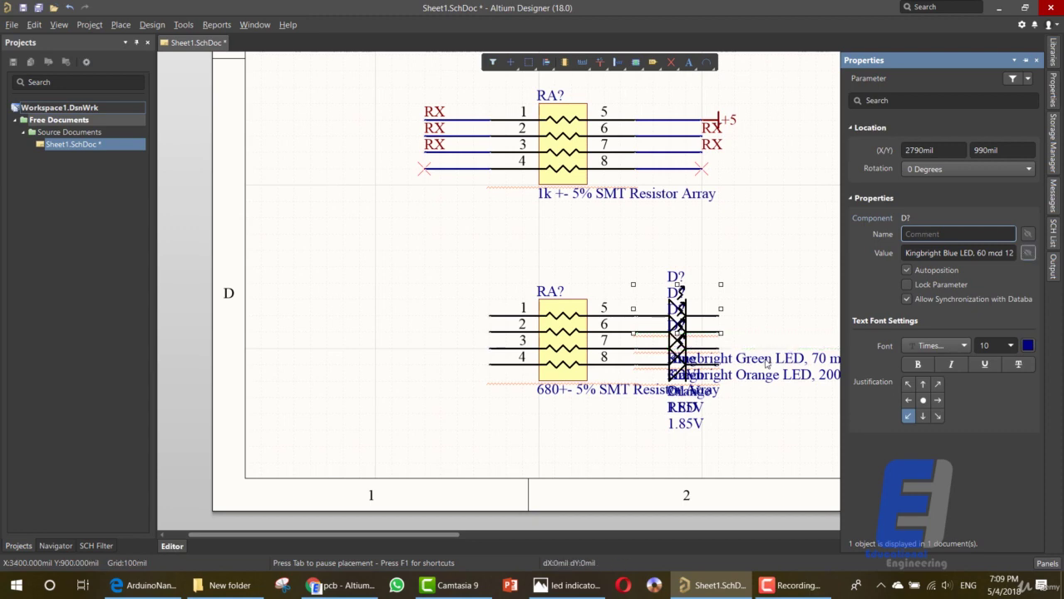
{"action": "left_click", "coordinate": [1028, 254]}
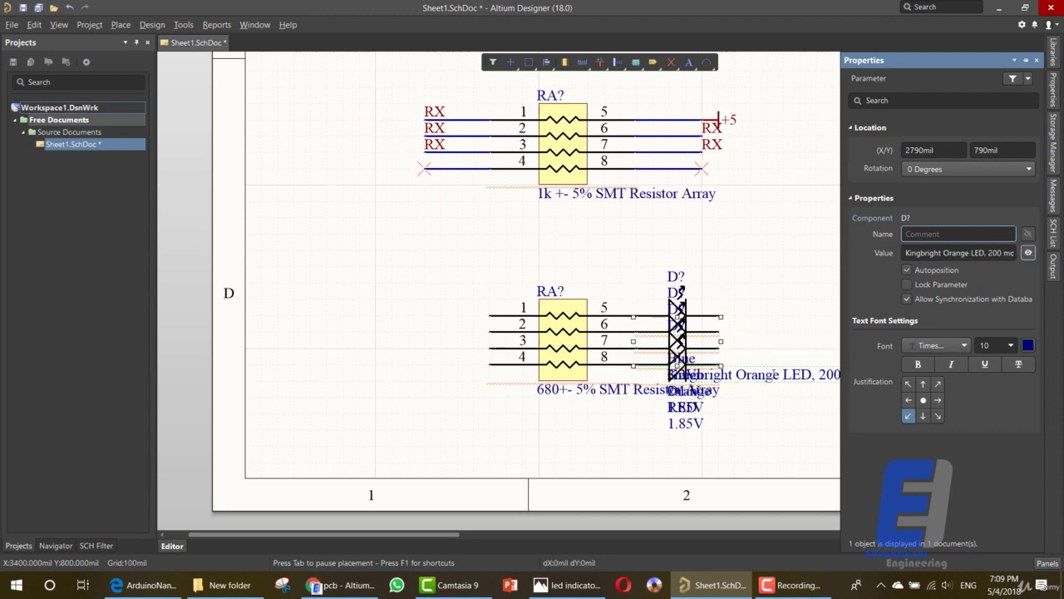
{"action": "left_click", "coordinate": [1028, 254]}
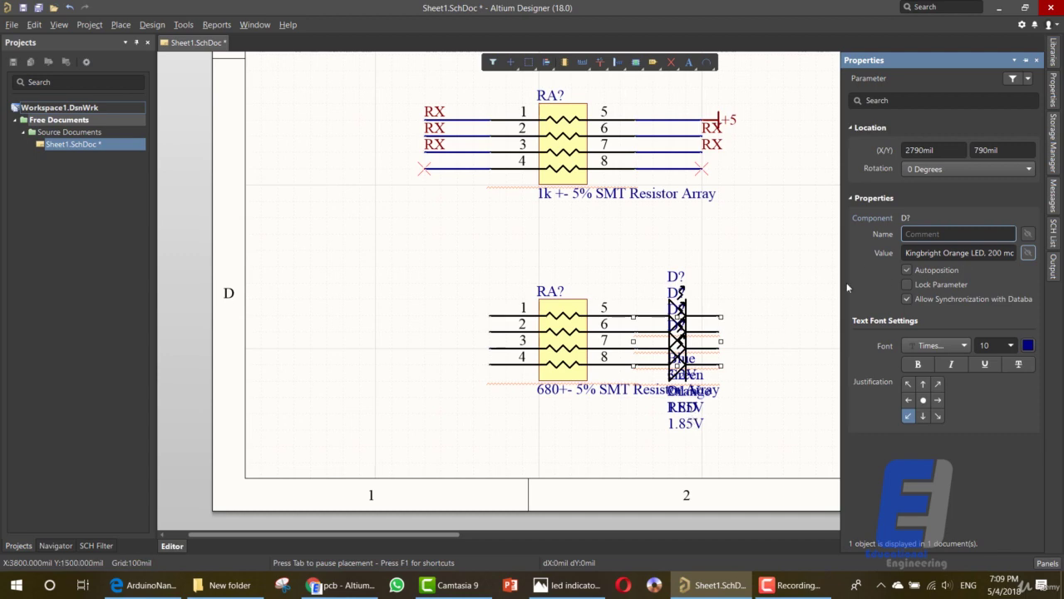
{"action": "left_click", "coordinate": [750, 279]}
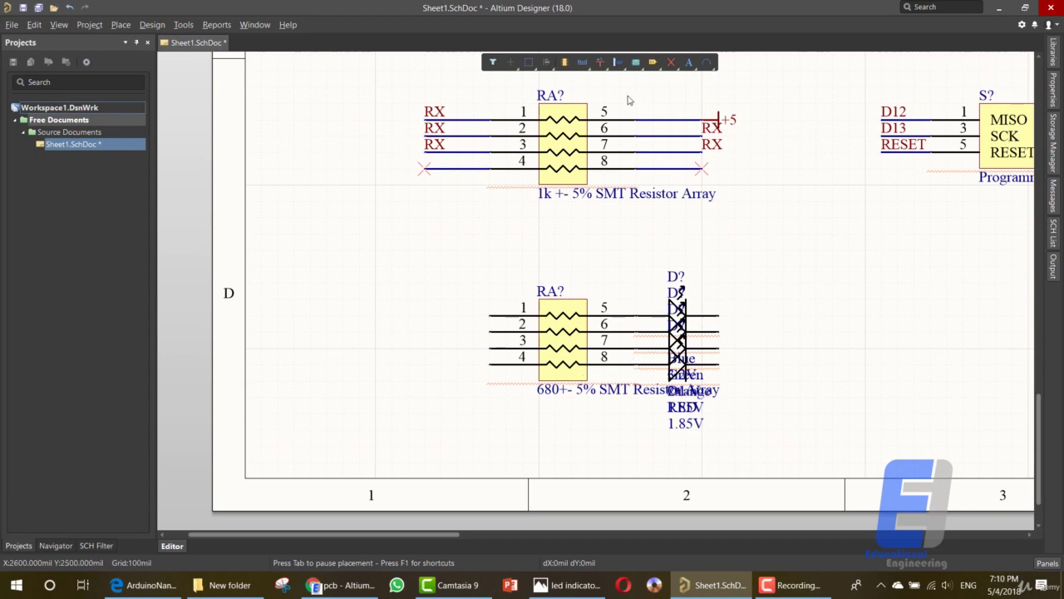
Step: Wire the cathode ends of the four LEDs together into one common vertical line
{"action": "right_click", "coordinate": [582, 63]}
{"action": "left_click", "coordinate": [592, 79]}
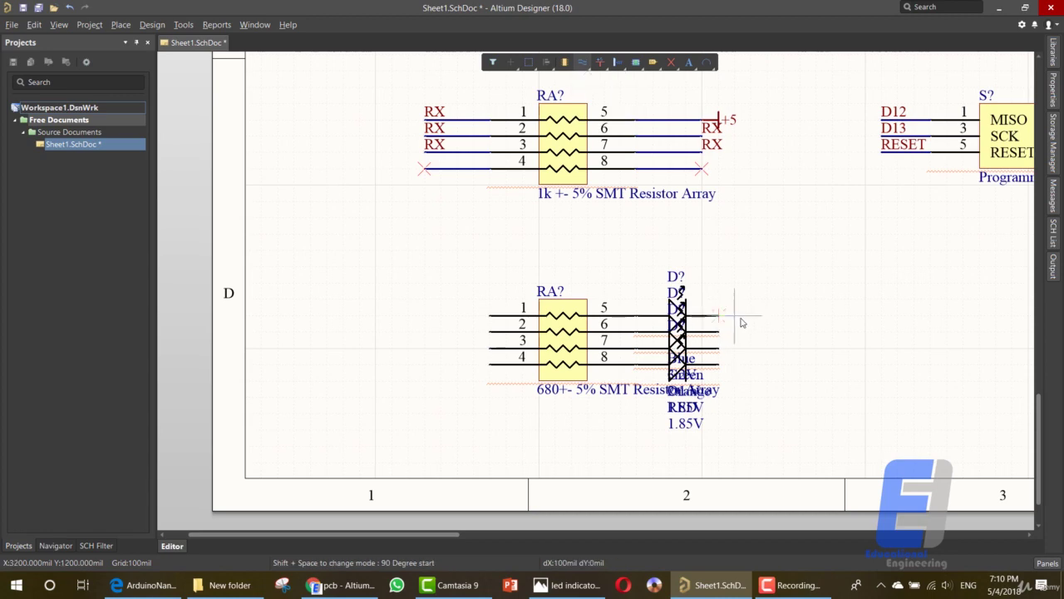
{"action": "left_click", "coordinate": [737, 334]}
{"action": "left_click", "coordinate": [718, 333]}
{"action": "left_click", "coordinate": [719, 347]}
{"action": "left_click", "coordinate": [718, 347]}
{"action": "left_click", "coordinate": [735, 332]}
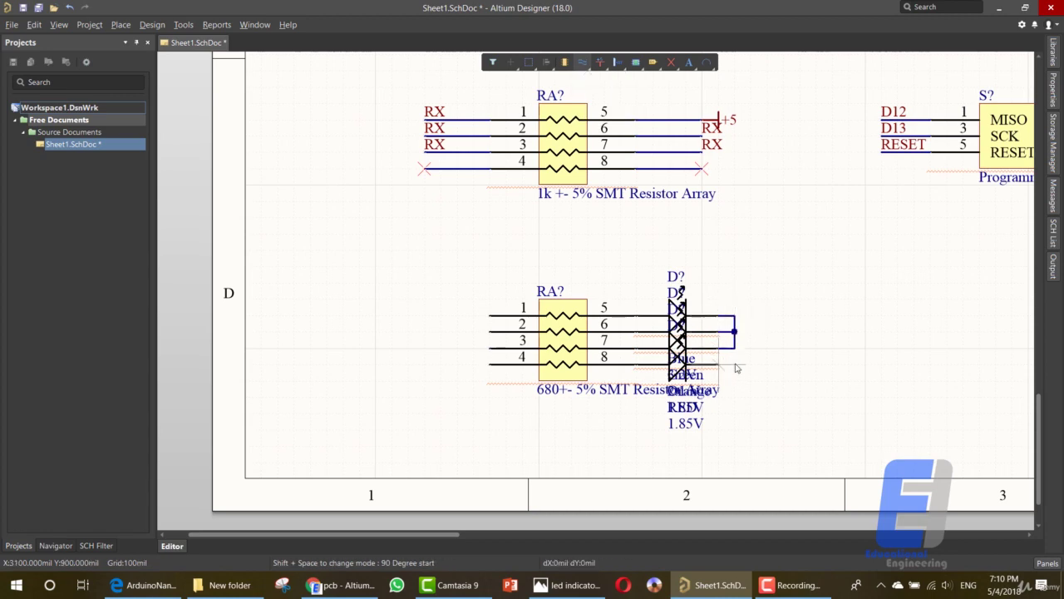
{"action": "left_click", "coordinate": [718, 363]}
{"action": "left_click", "coordinate": [735, 347]}
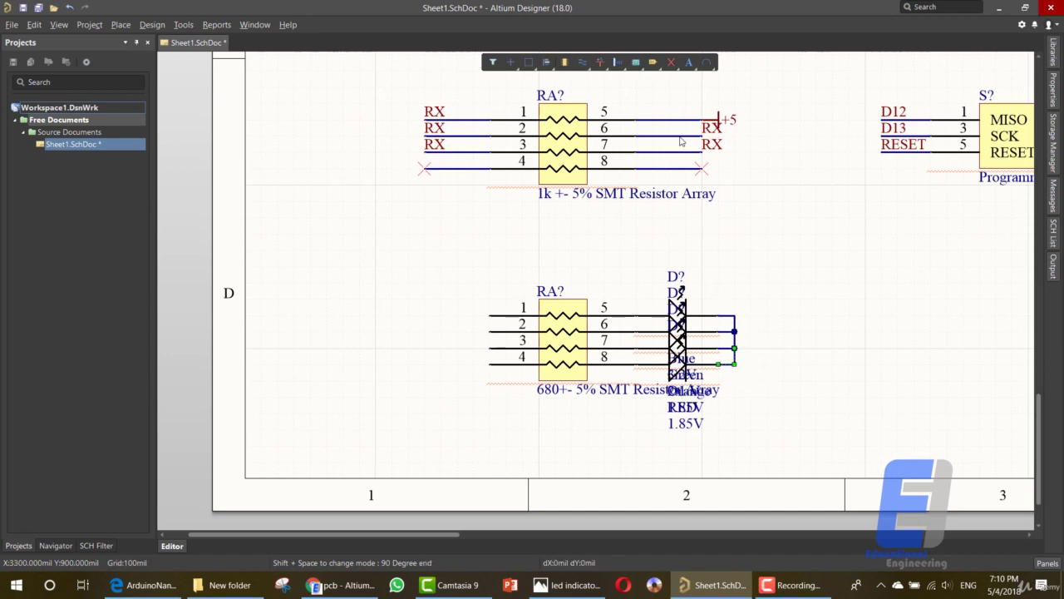
Step: Place a GND power port at the lower end of the LEDs' common cathode wire
{"action": "left_click", "coordinate": [600, 62]}
{"action": "left_click", "coordinate": [628, 81]}
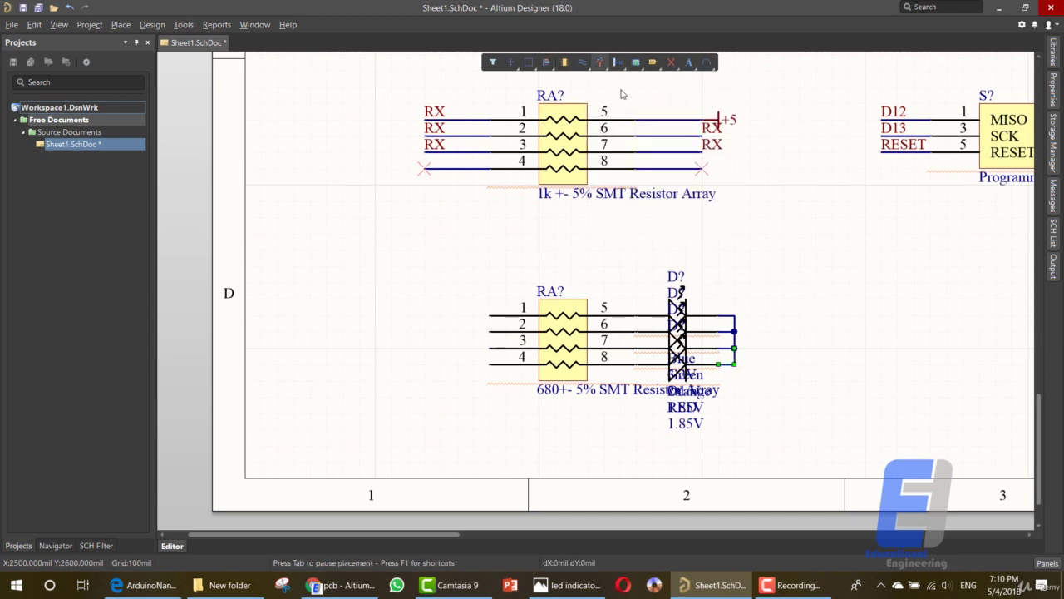
{"action": "left_click", "coordinate": [735, 366]}
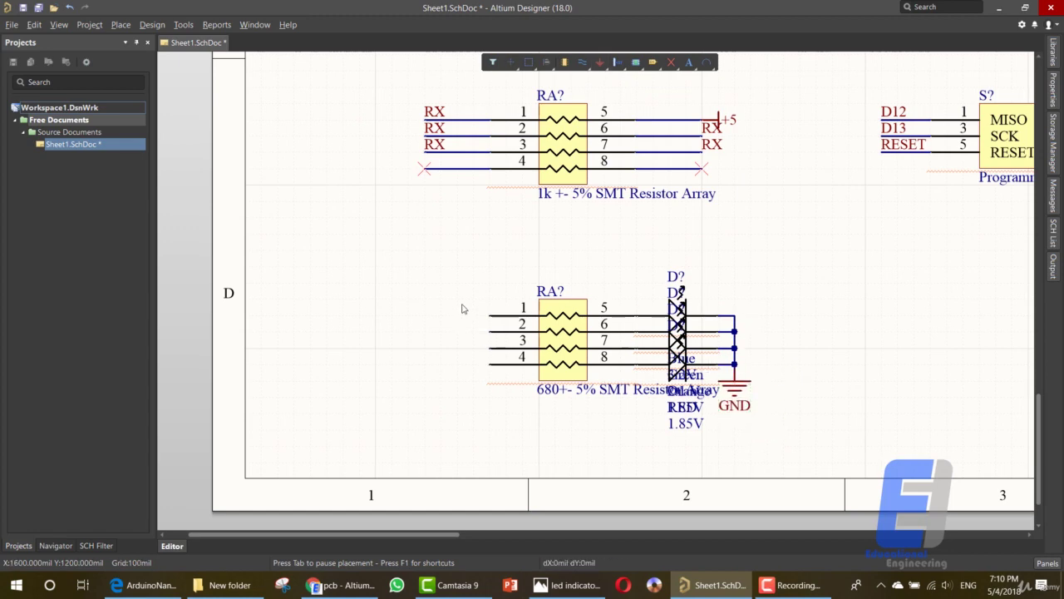
Step: Place net labels on pins 1, 2, 3 and 4 of the 680 resistor array
{"action": "left_click", "coordinate": [586, 65]}
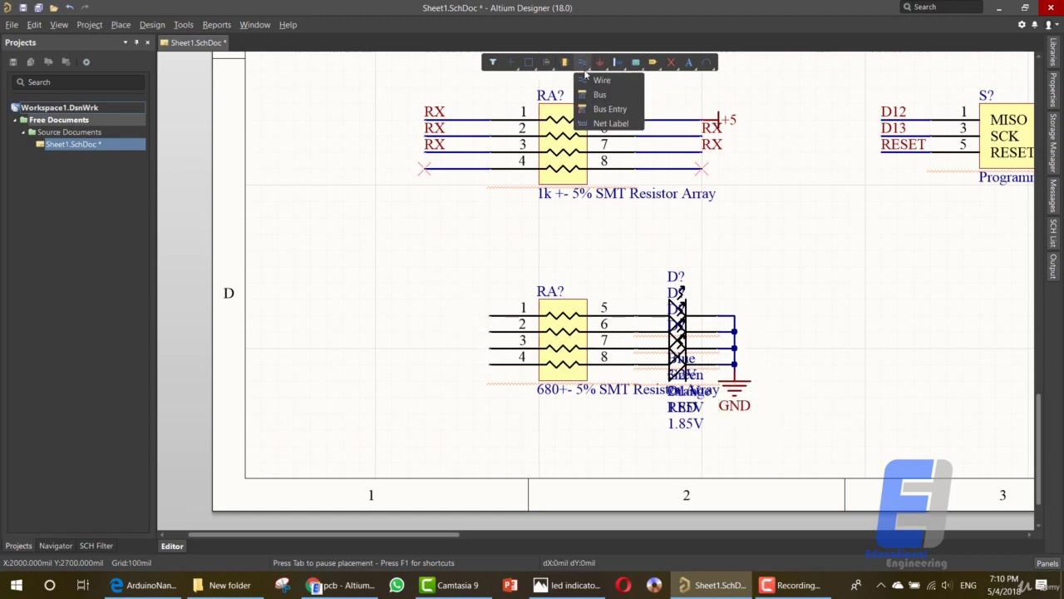
{"action": "left_click", "coordinate": [611, 122]}
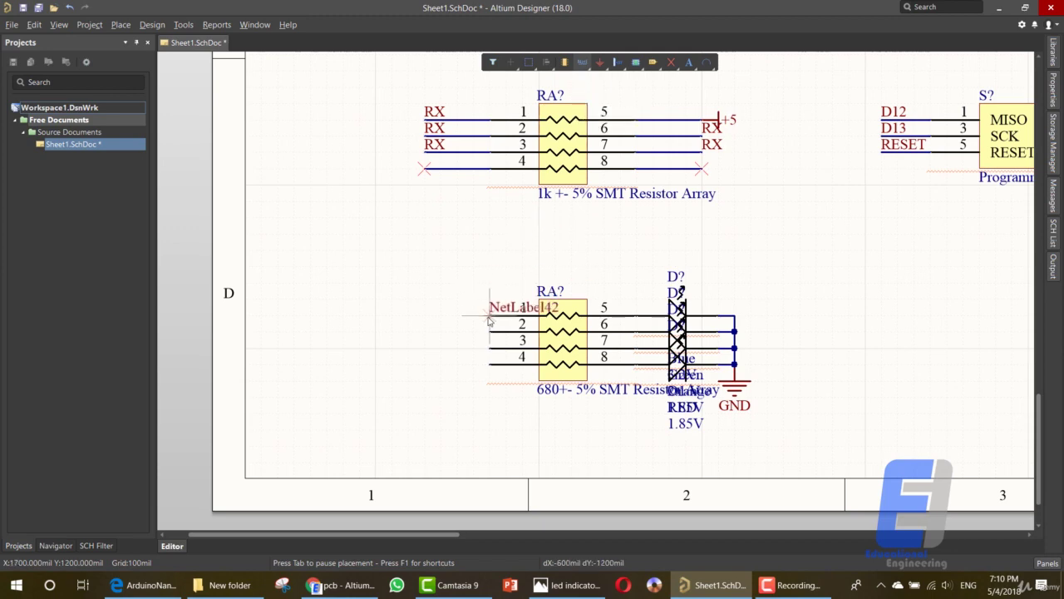
{"action": "left_click", "coordinate": [490, 316]}
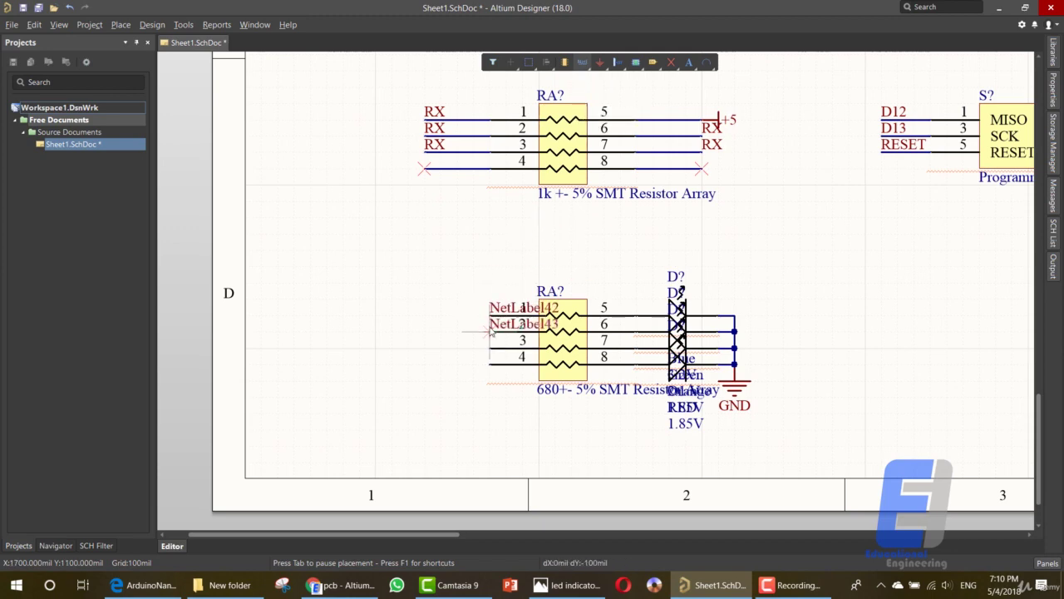
{"action": "left_click", "coordinate": [491, 332]}
{"action": "left_click", "coordinate": [491, 340]}
{"action": "left_click", "coordinate": [491, 356]}
Step: Rename the net label on the 680 array's pin 1 to D13 and the one on pin 2 to RED RX
{"action": "key", "text": "Tab"}
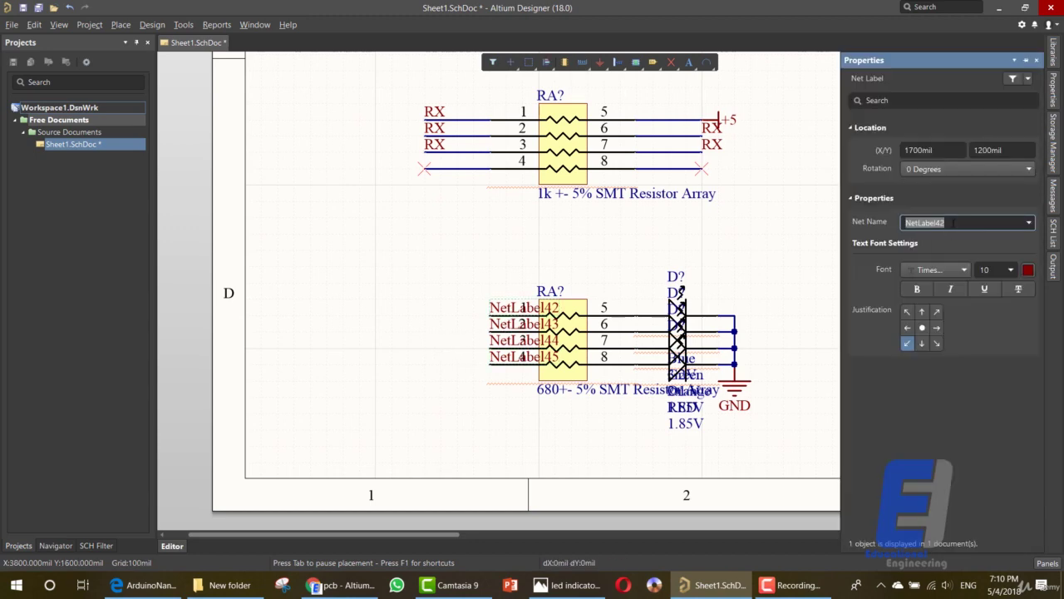
{"action": "type", "text": "D0"}
{"action": "key", "text": "Return"}
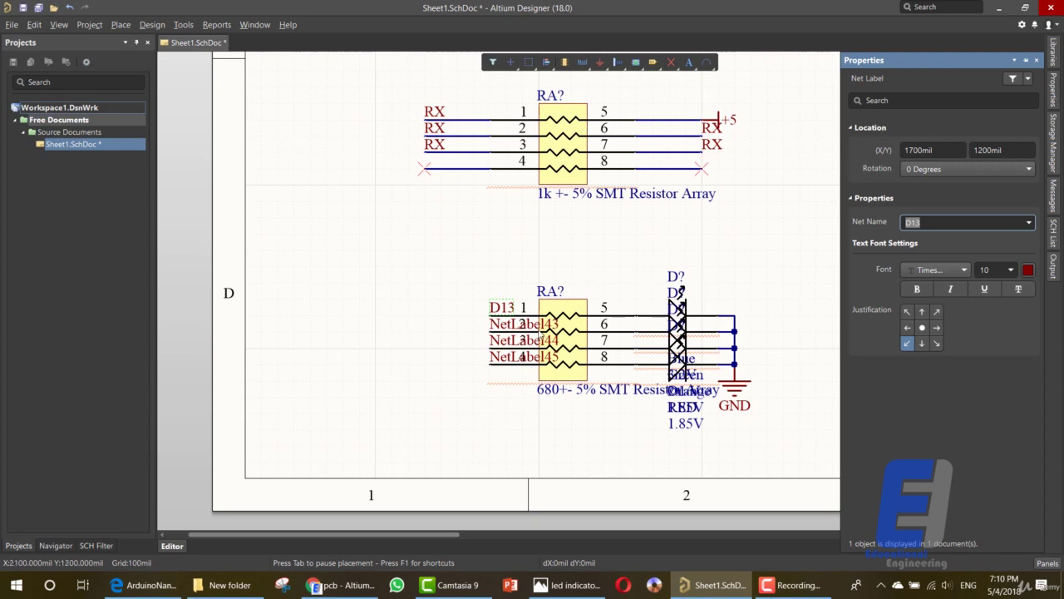
{"action": "left_click", "coordinate": [522, 326]}
{"action": "key", "text": "Tab"}
{"action": "type", "text": "RED RX"}
{"action": "key", "text": "Return"}
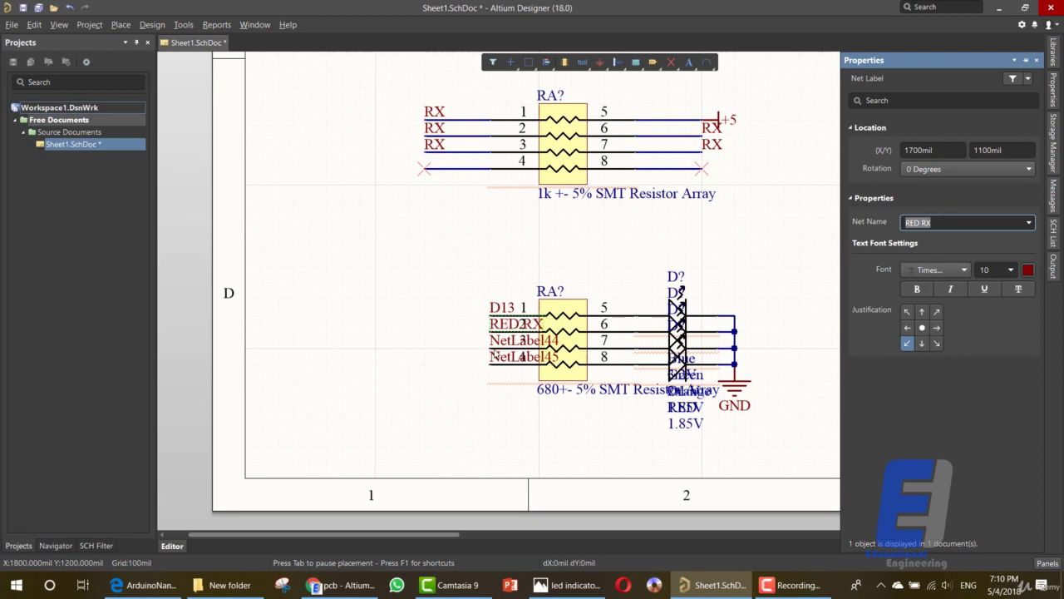
Step: Rename the net label on the 680 array's pin 3 to GREEN TX and the one on pin 4 to BLUELED
{"action": "key", "text": "Tab"}
{"action": "type", "text": "GR"}
{"action": "key", "text": "Return"}
{"action": "double_click", "coordinate": [514, 361]}
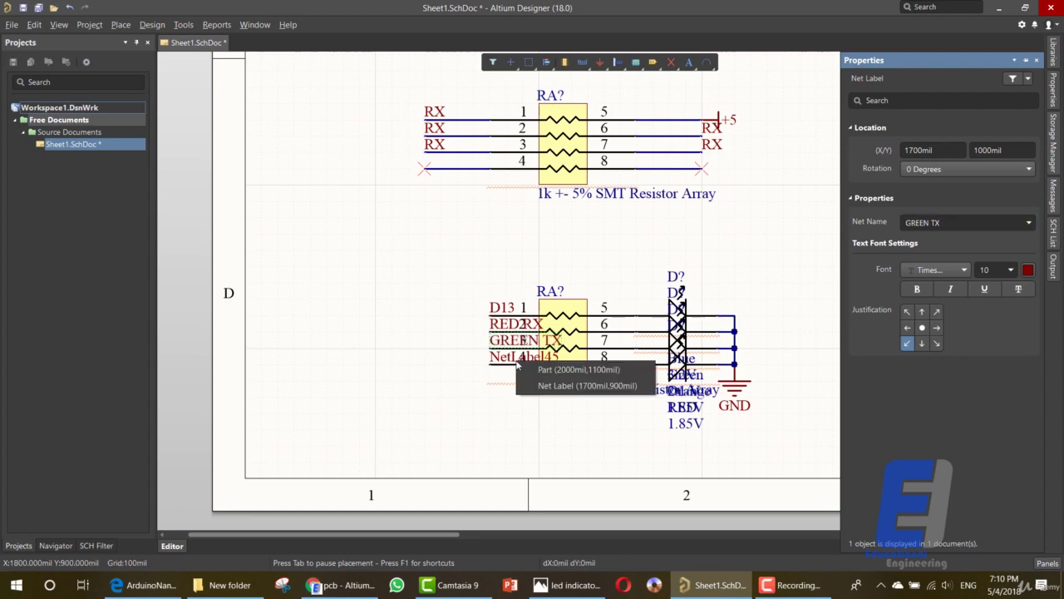
{"action": "left_click", "coordinate": [502, 358]}
{"action": "double_click", "coordinate": [513, 361]}
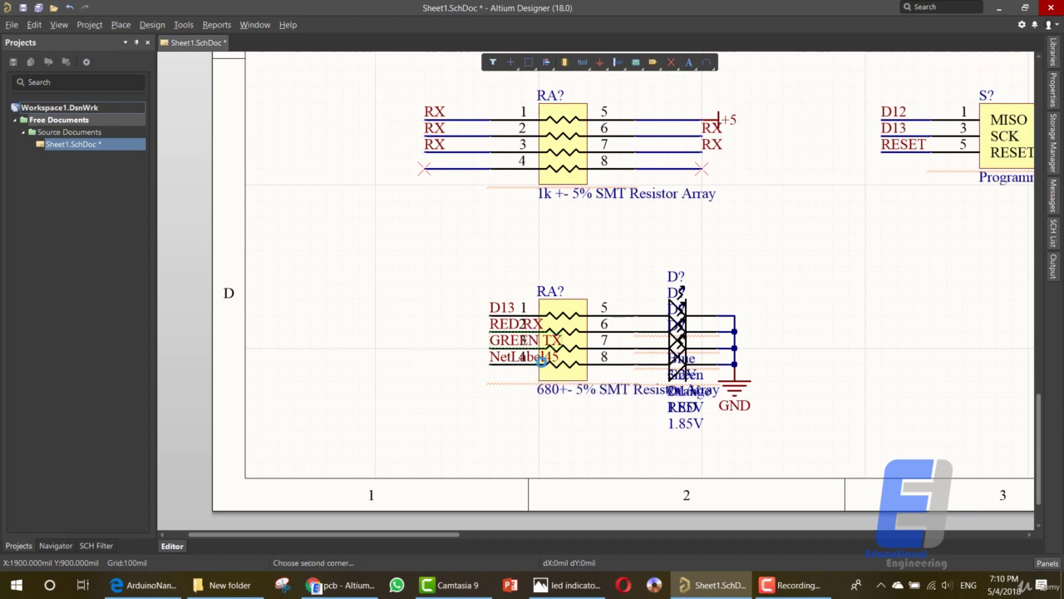
{"action": "key", "text": "Tab"}
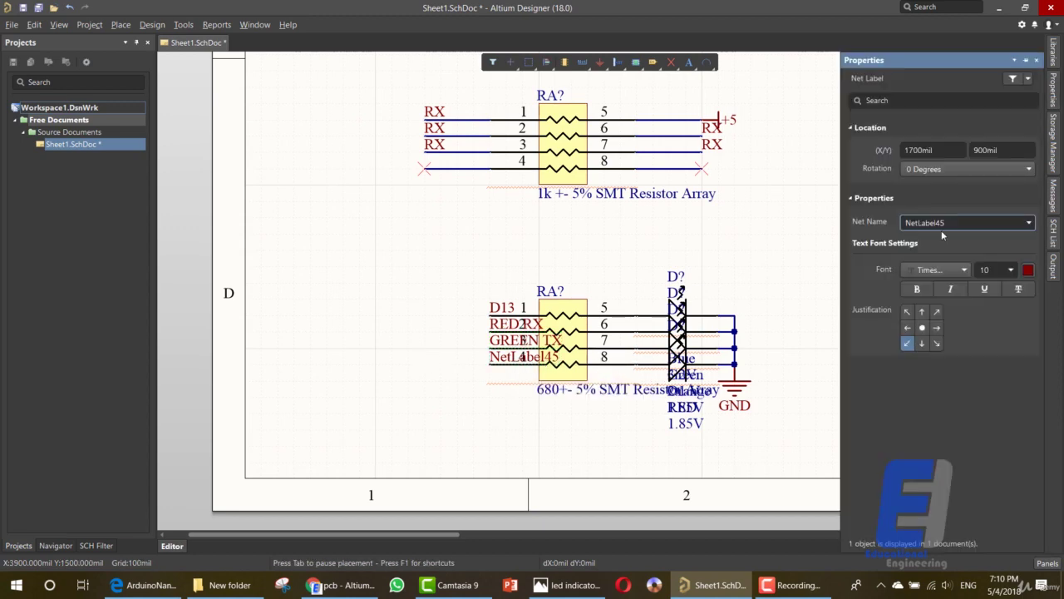
{"action": "type", "text": "BLUELED"}
{"action": "key", "text": "Return"}
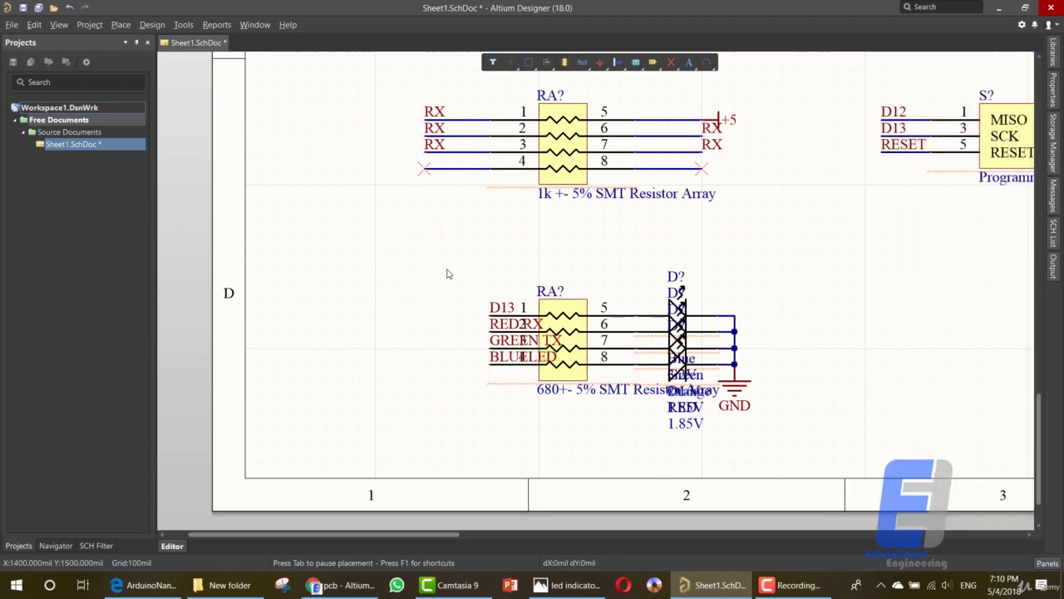
Step: Save the schematic with the LED indicator block
{"action": "left_click_drag", "start_coordinate": [443, 249], "coordinate": [835, 489]}
{"action": "left_click", "coordinate": [788, 403]}
{"action": "left_click", "coordinate": [38, 7]}
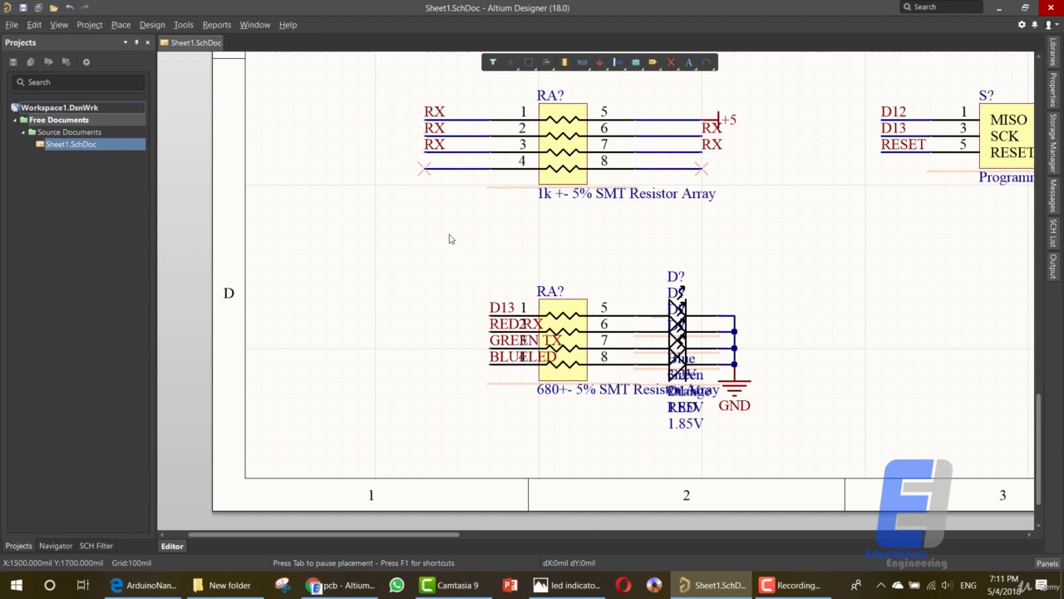
Step: Draw a border line above and along the right side of the LED indicator block with the 680 resistor array, down to the sheet frame
{"action": "left_click_drag", "start_coordinate": [449, 235], "coordinate": [831, 476]}
{"action": "left_click", "coordinate": [823, 366]}
{"action": "left_click", "coordinate": [145, 25]}
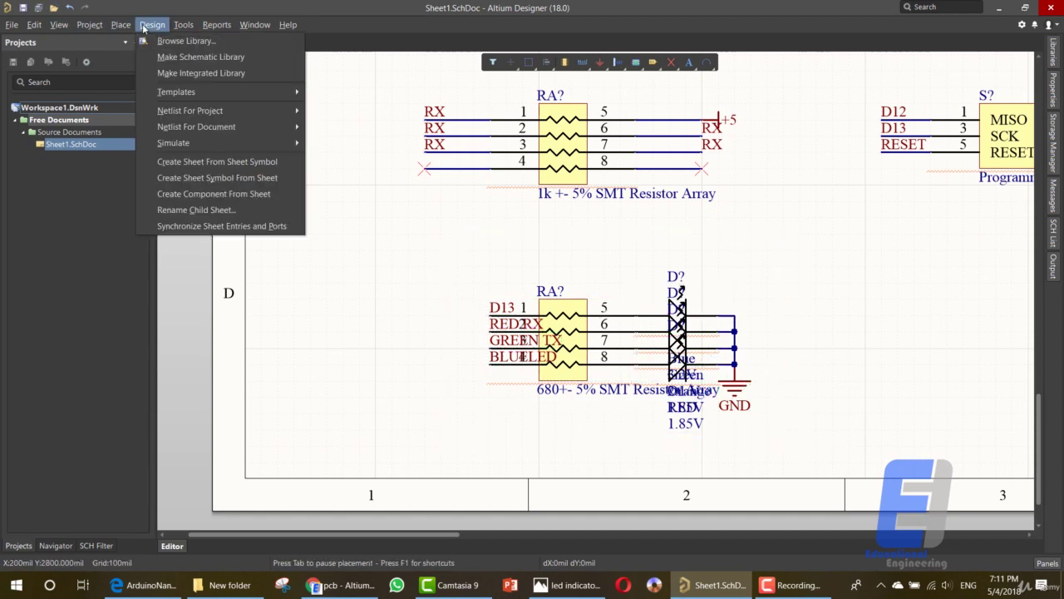
{"action": "mouse_move", "coordinate": [86, 26]}
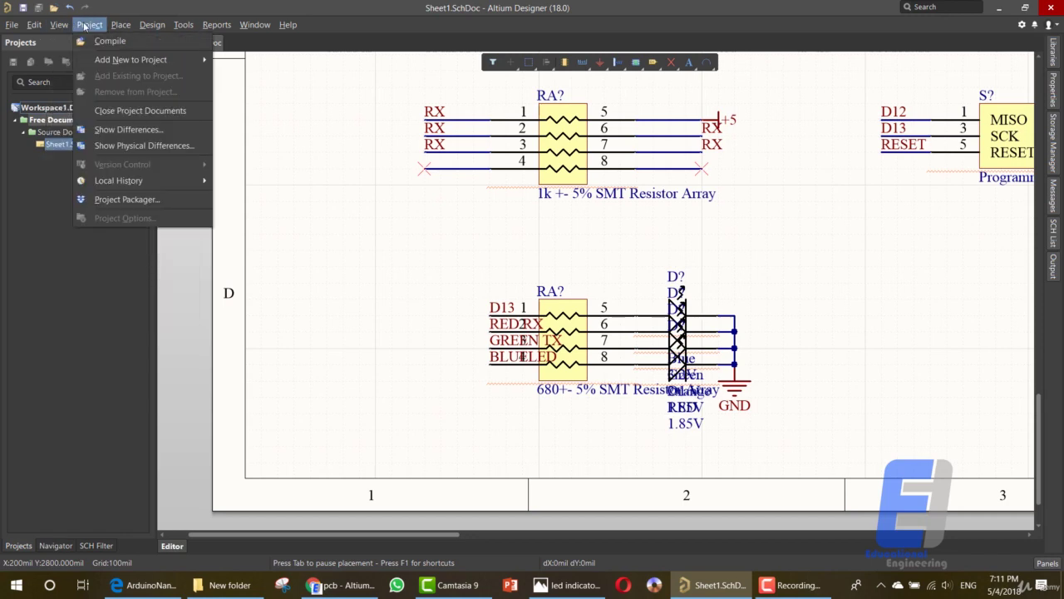
{"action": "mouse_move", "coordinate": [120, 25]}
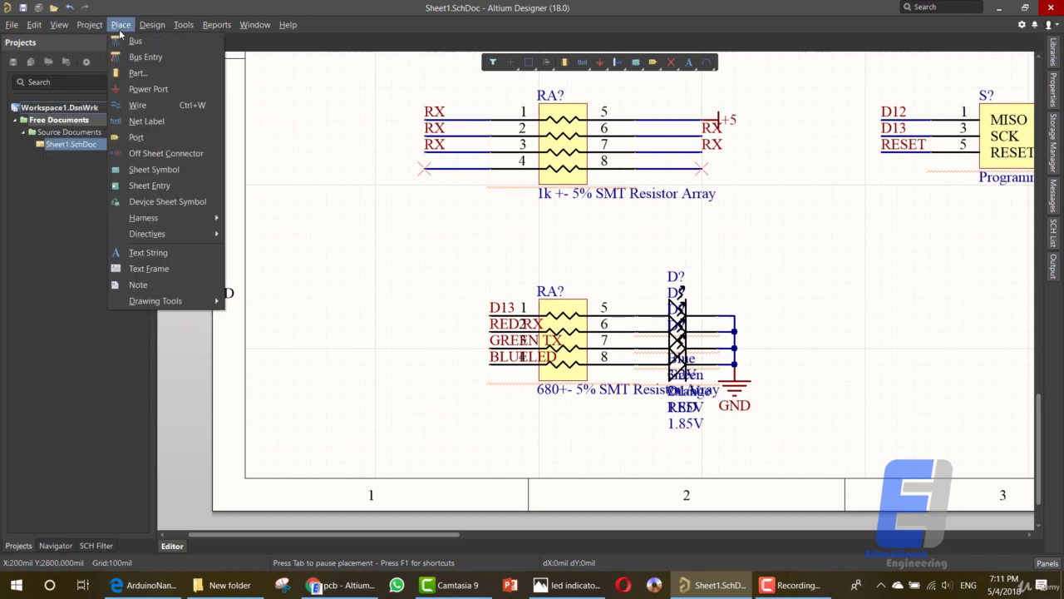
{"action": "mouse_move", "coordinate": [160, 306]}
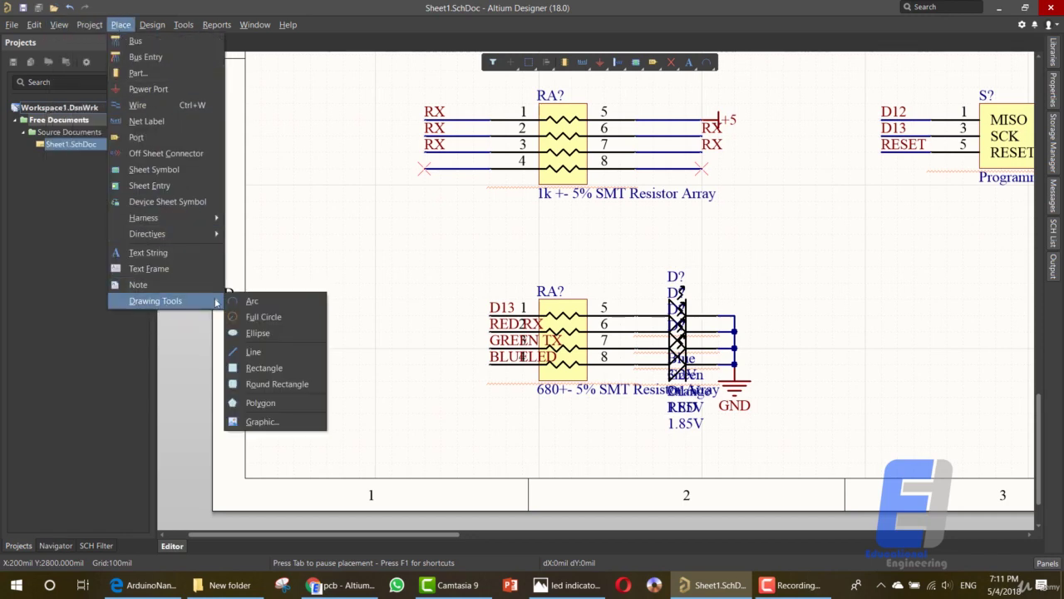
{"action": "left_click", "coordinate": [256, 352]}
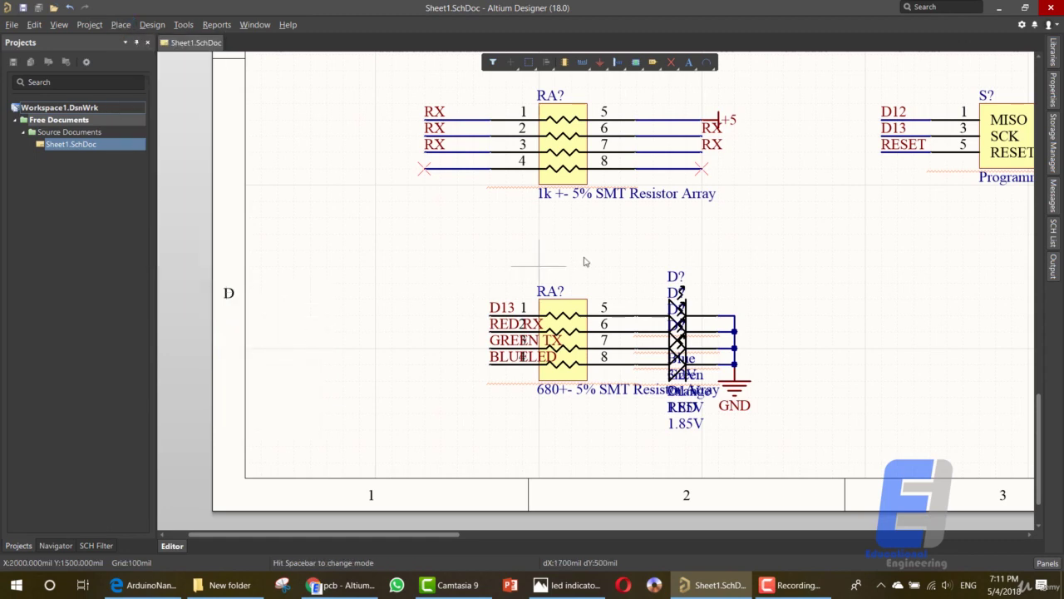
{"action": "left_click", "coordinate": [246, 235]}
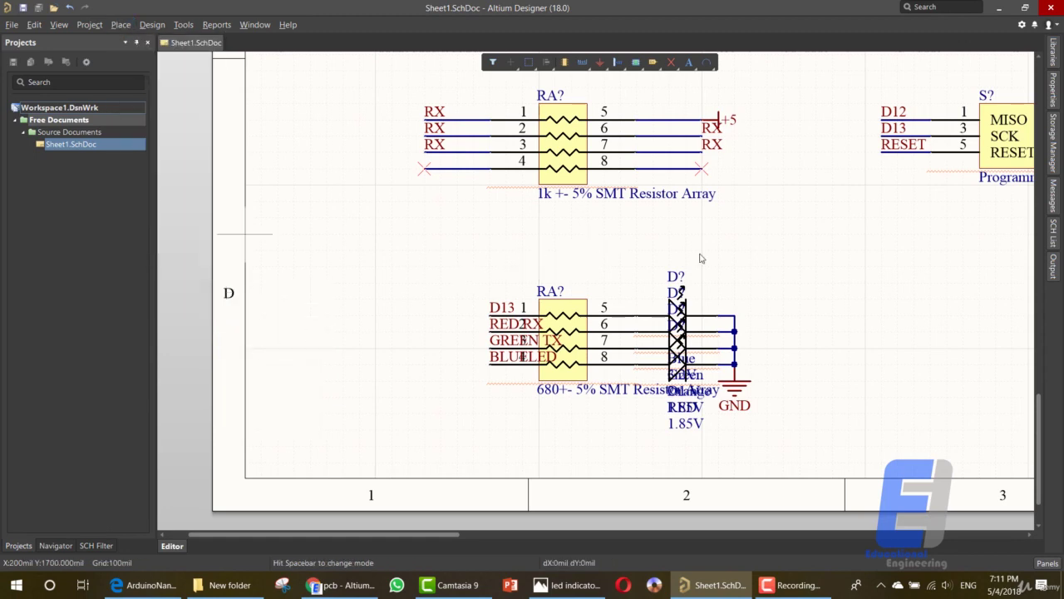
{"action": "left_click", "coordinate": [800, 235]}
{"action": "left_click", "coordinate": [800, 478]}
{"action": "right_click", "coordinate": [832, 290]}
Step: Draw a border line up the right side and across the top of the 1k resistor array block to the sheet's left frame
{"action": "scroll", "coordinate": [782, 210], "scroll_direction": "up", "scroll_amount": 5}
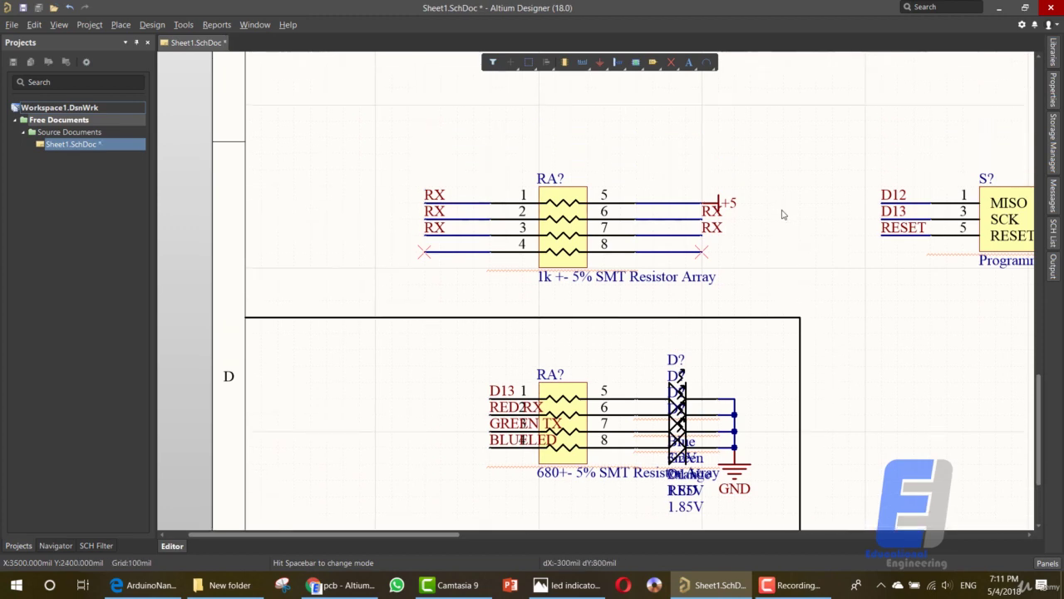
{"action": "left_click", "coordinate": [800, 467]}
{"action": "left_click", "coordinate": [799, 221]}
{"action": "left_click", "coordinate": [249, 221]}
{"action": "scroll", "coordinate": [906, 308], "scroll_direction": "down", "scroll_amount": 1}
{"action": "scroll", "coordinate": [906, 308], "scroll_direction": "down", "scroll_amount": 1}
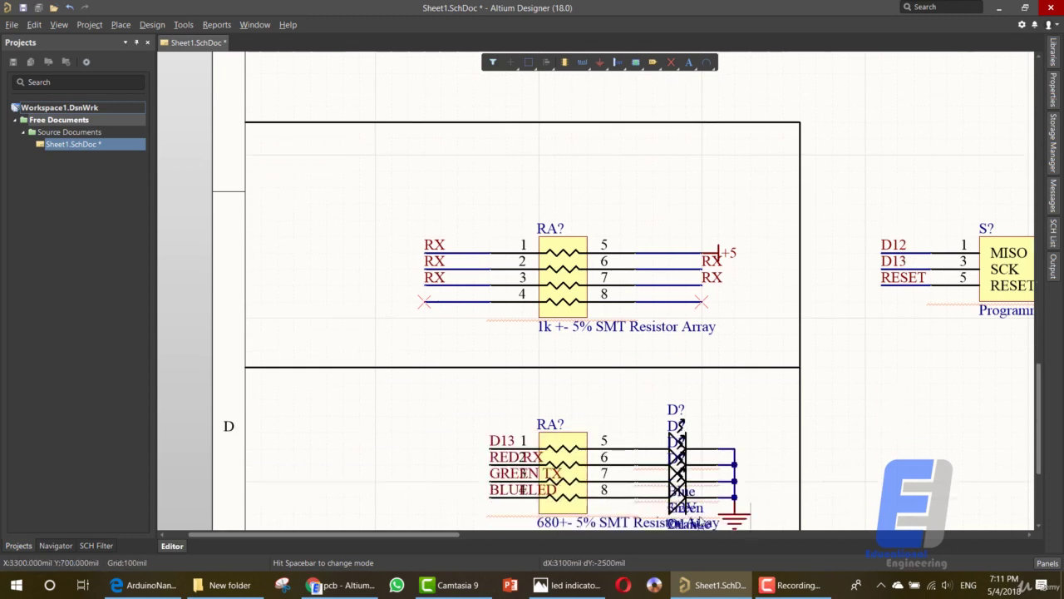
{"action": "left_click", "coordinate": [424, 530]}
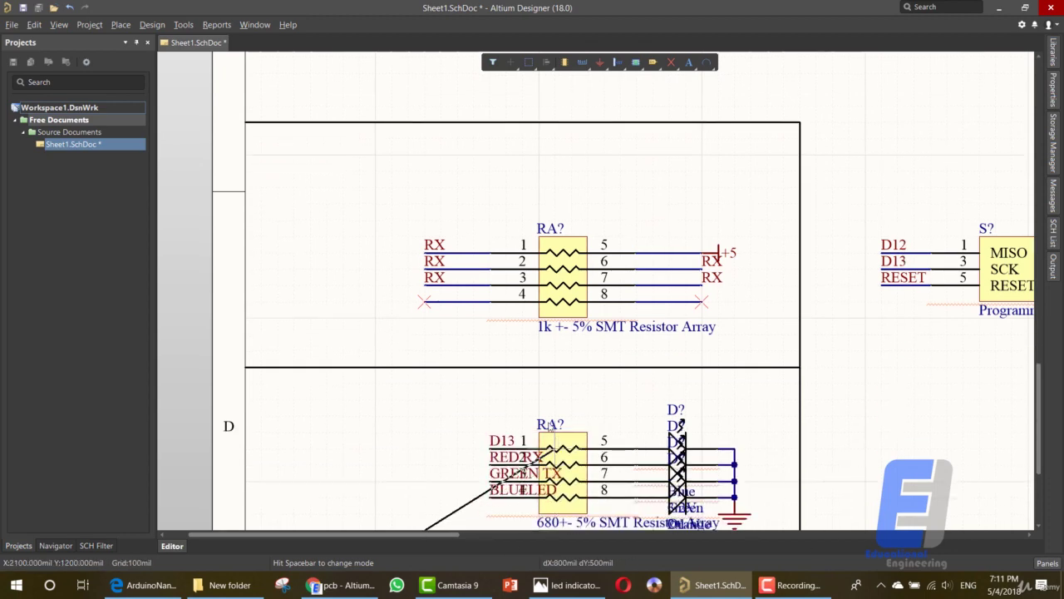
{"action": "scroll", "coordinate": [476, 371], "scroll_direction": "down", "scroll_amount": 1}
{"action": "right_click", "coordinate": [475, 372]}
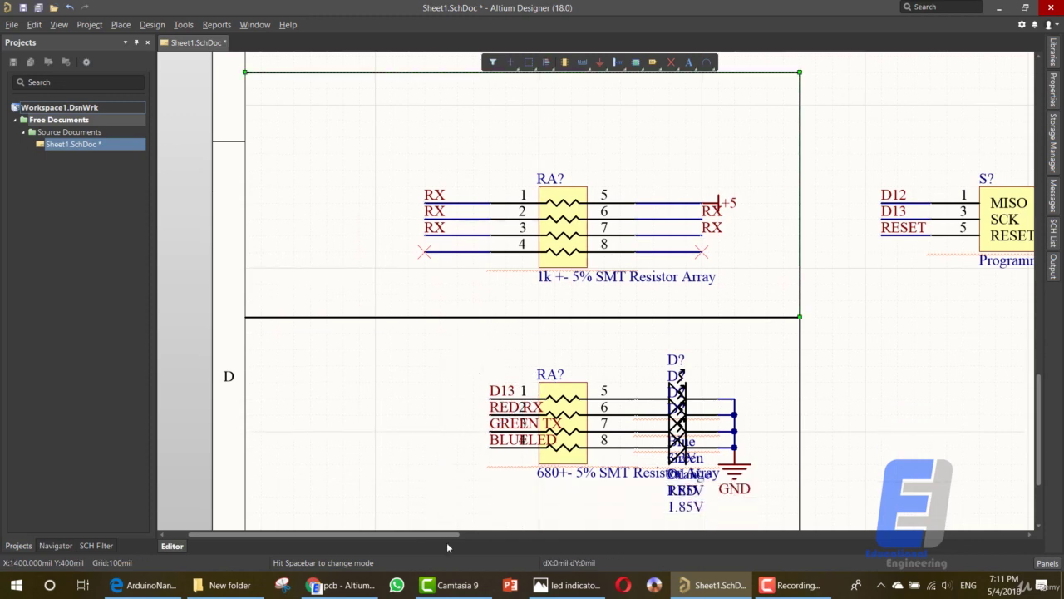
Step: Draw border lines above, right of and below the programming header block, joining them to the resistor array block's border
{"action": "left_click_drag", "start_coordinate": [449, 534], "coordinate": [607, 533]}
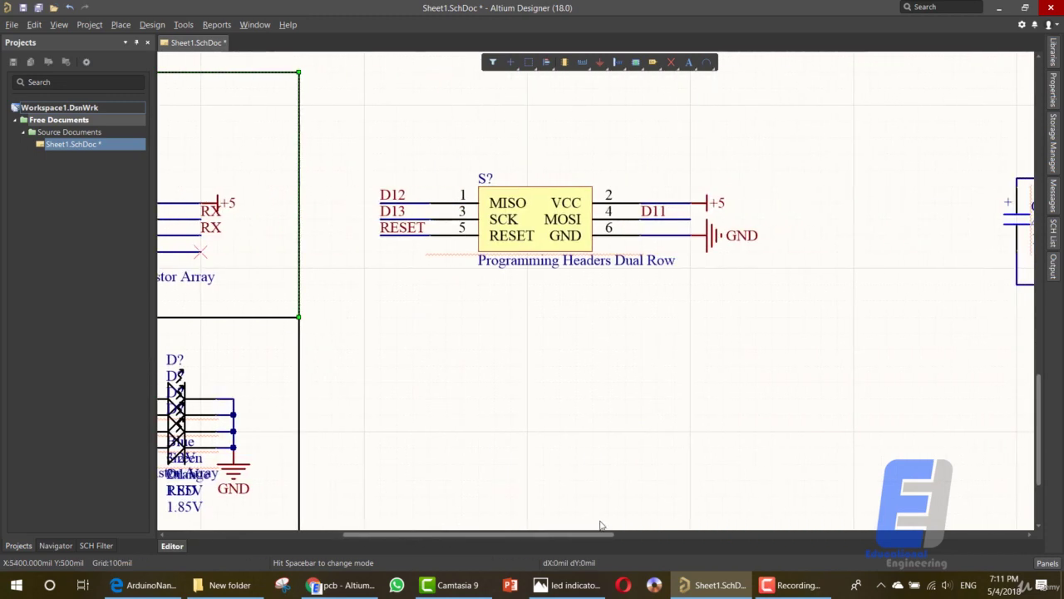
{"action": "scroll", "coordinate": [595, 522], "scroll_direction": "up", "scroll_amount": 2}
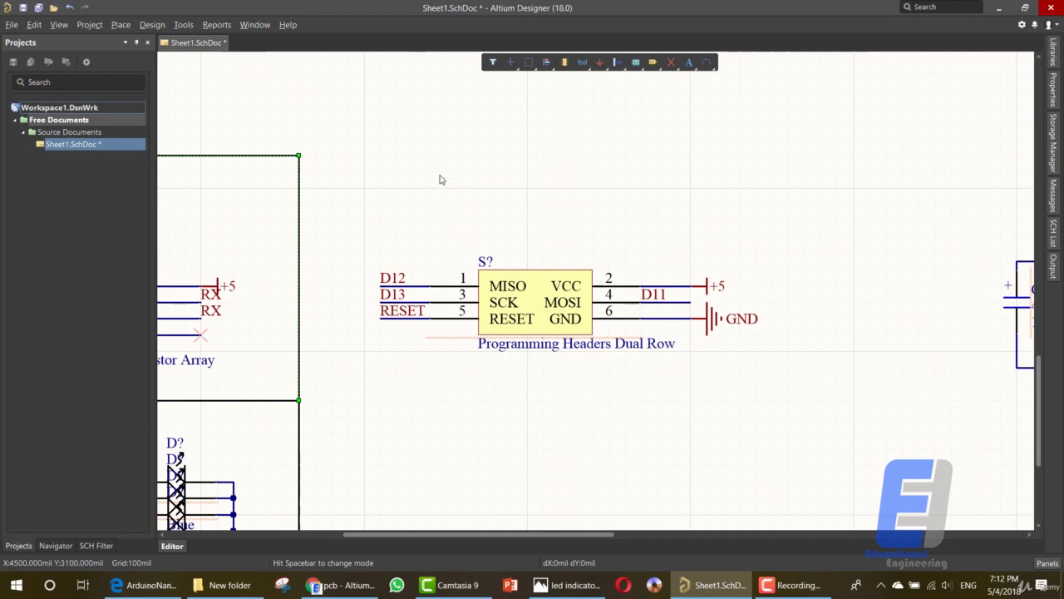
{"action": "left_click", "coordinate": [432, 180]}
{"action": "left_click", "coordinate": [120, 24]}
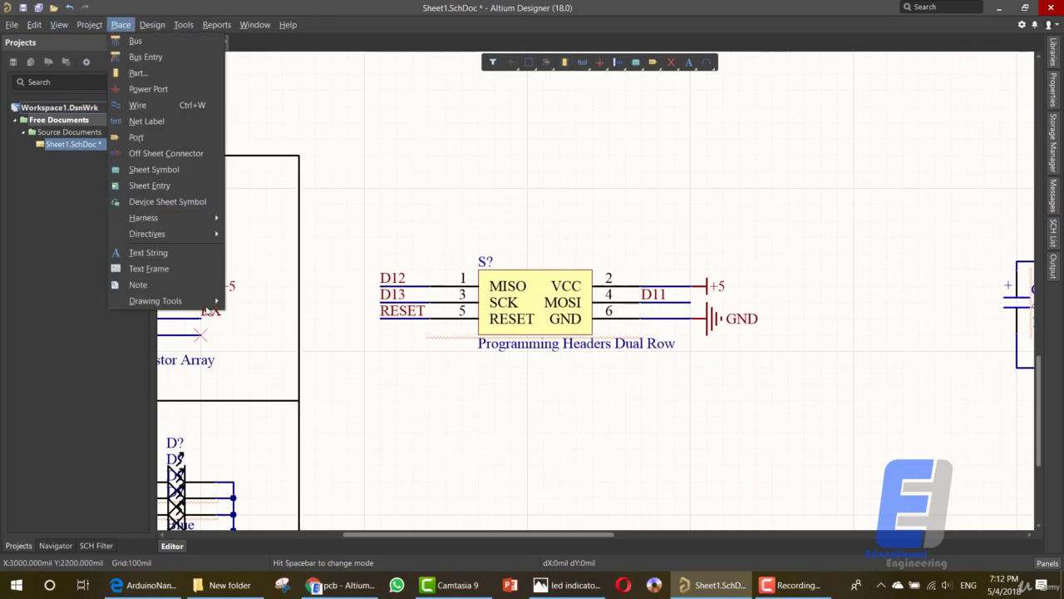
{"action": "mouse_move", "coordinate": [208, 301]}
{"action": "left_click", "coordinate": [254, 350]}
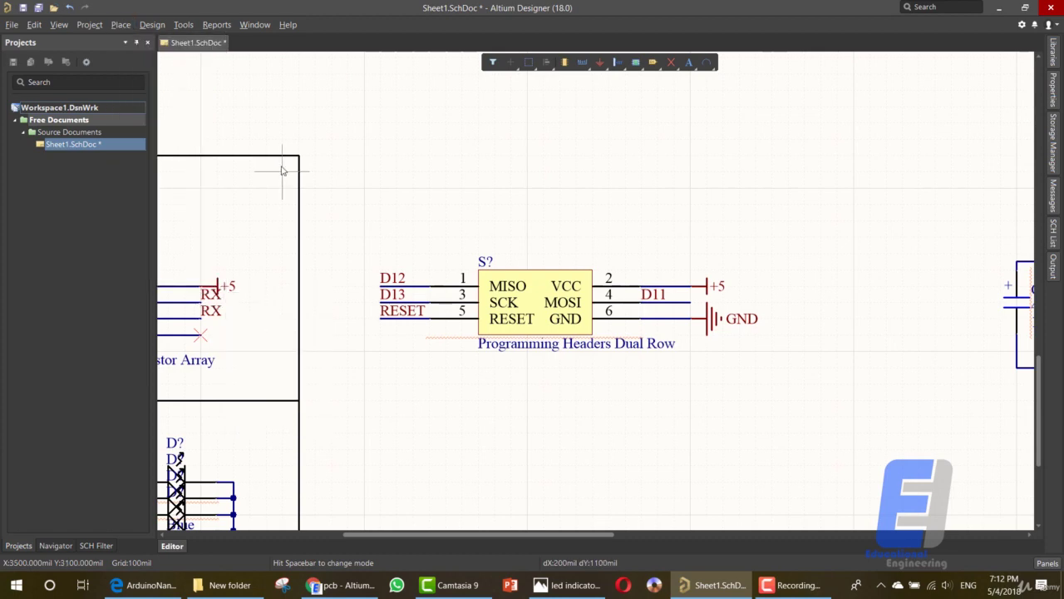
{"action": "left_click", "coordinate": [299, 155]}
{"action": "right_click", "coordinate": [794, 171]}
{"action": "left_click", "coordinate": [790, 158]}
{"action": "left_click", "coordinate": [789, 401]}
{"action": "left_click", "coordinate": [300, 400]}
{"action": "right_click", "coordinate": [347, 415]}
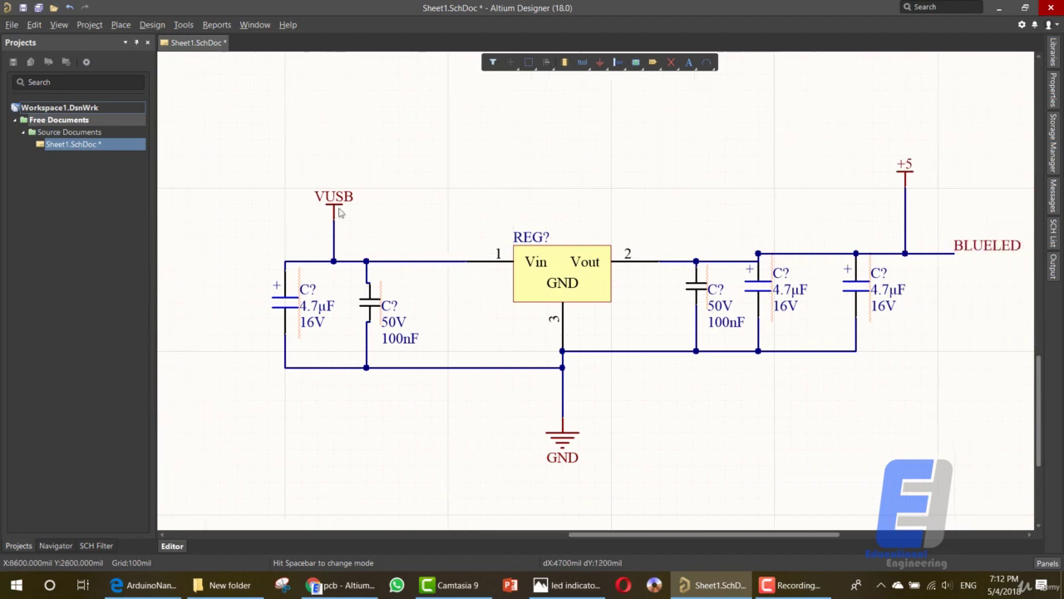
Step: Draw a rectangular line border around the voltage regulator power section, with its lower edge level with the title block's upper edge
{"action": "left_click", "coordinate": [219, 128]}
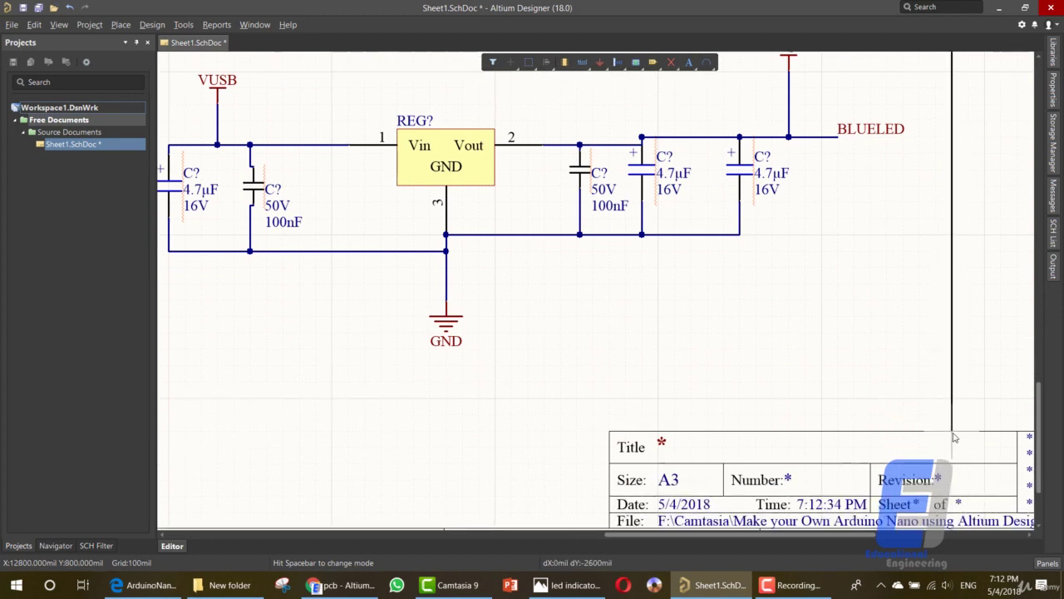
{"action": "left_click", "coordinate": [953, 431]}
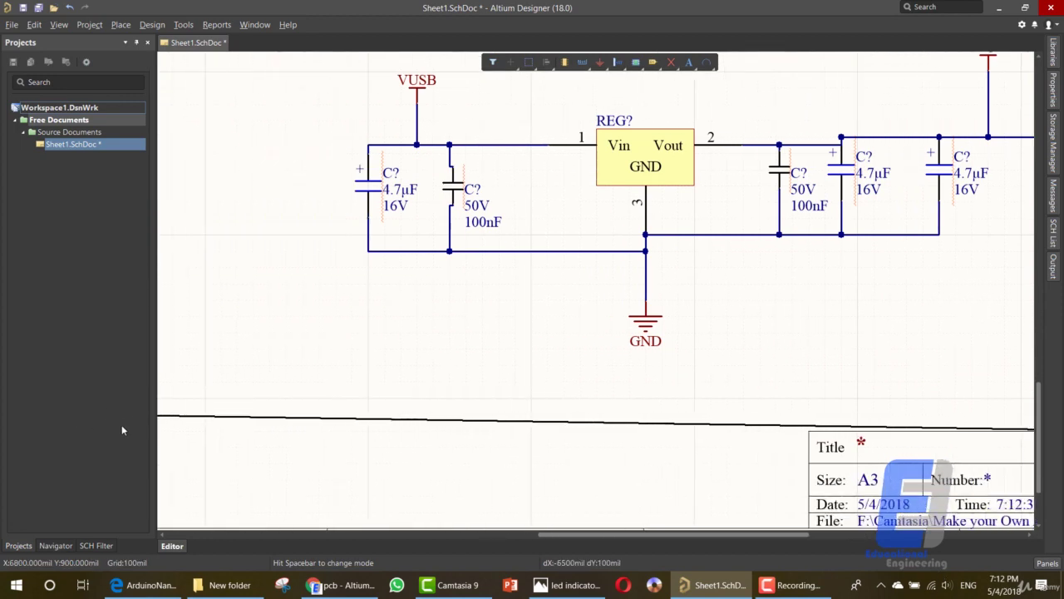
{"action": "left_click", "coordinate": [239, 430]}
{"action": "left_click", "coordinate": [239, 283]}
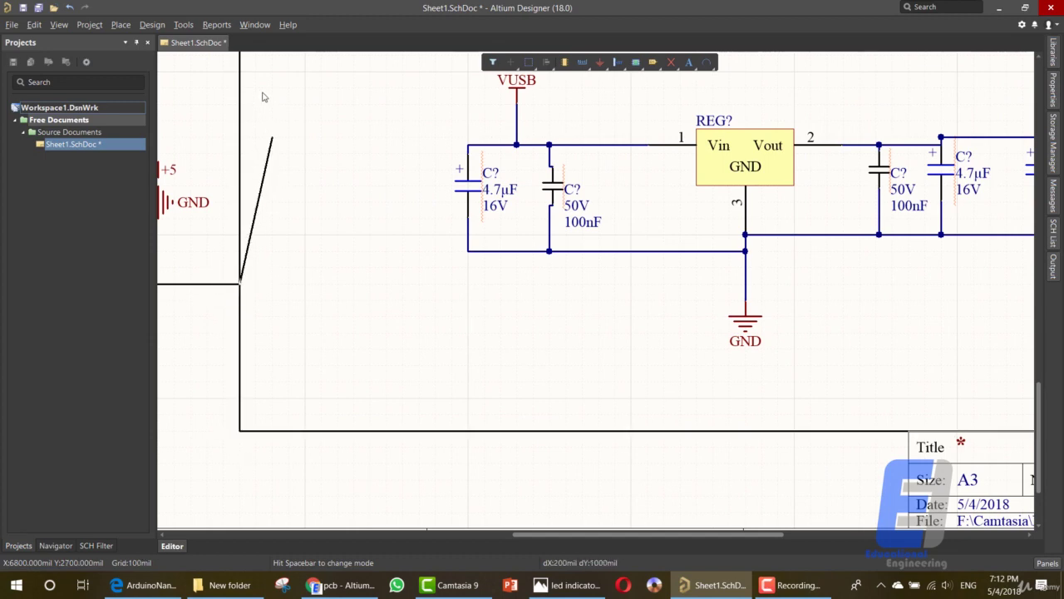
{"action": "right_click", "coordinate": [244, 176]}
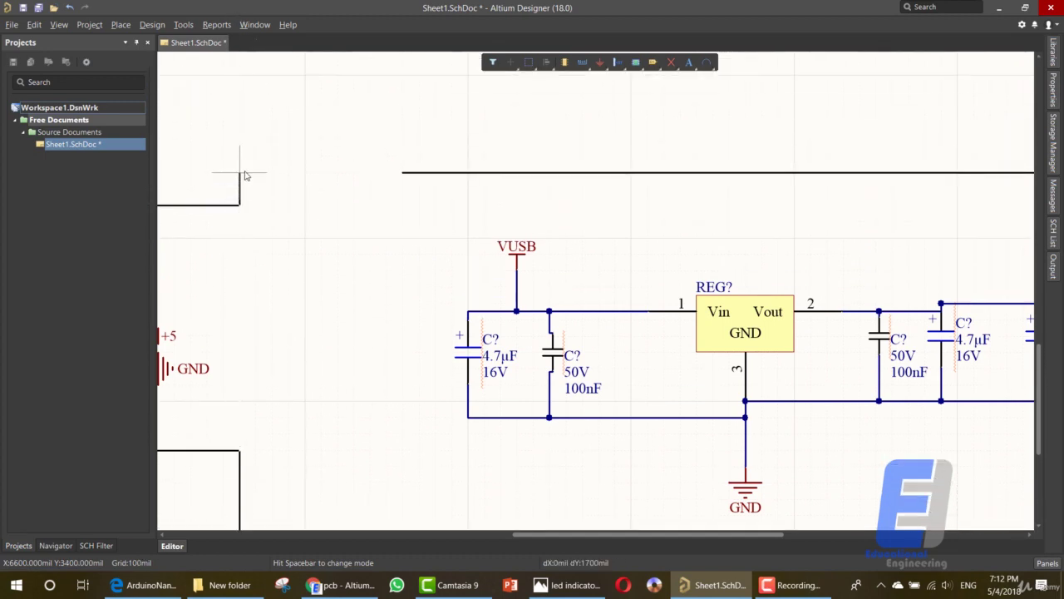
{"action": "left_click", "coordinate": [406, 178]}
{"action": "right_click", "coordinate": [406, 178]}
Step: Draw a closed rectangular line border around the ATMEGA328P circuit, including its crystal and reset switch
{"action": "scroll", "coordinate": [499, 239], "scroll_direction": "down", "scroll_amount": 5, "text": "ctrl"}
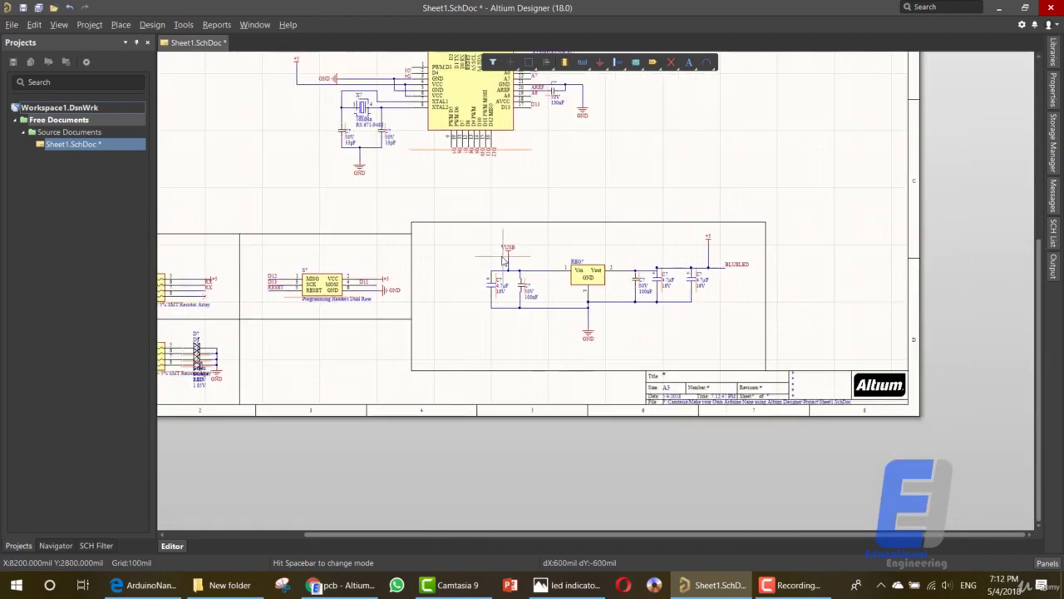
{"action": "scroll", "coordinate": [490, 245], "scroll_direction": "up", "scroll_amount": 5}
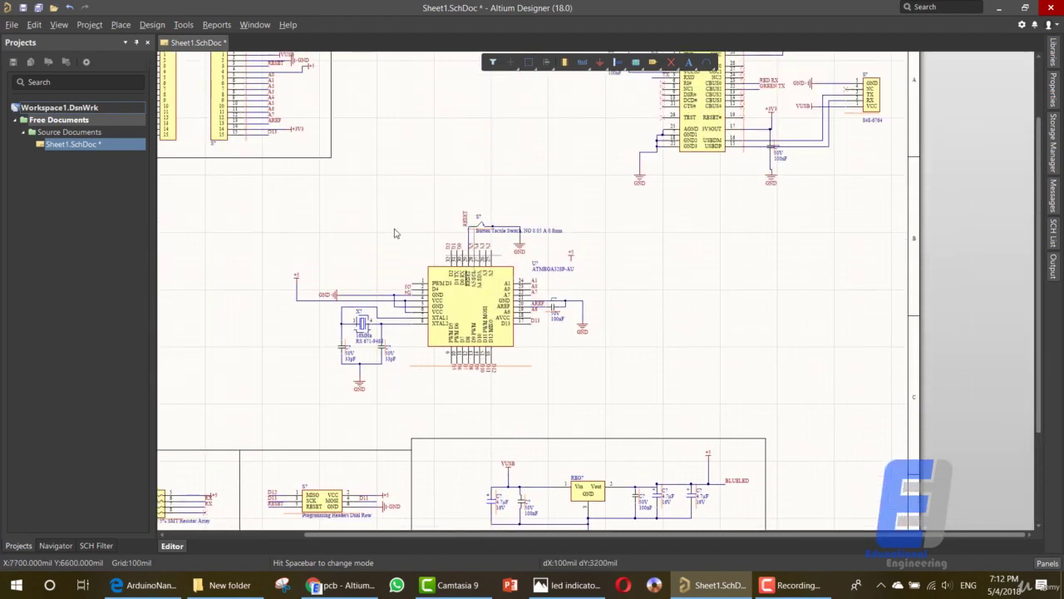
{"action": "left_click", "coordinate": [280, 192]}
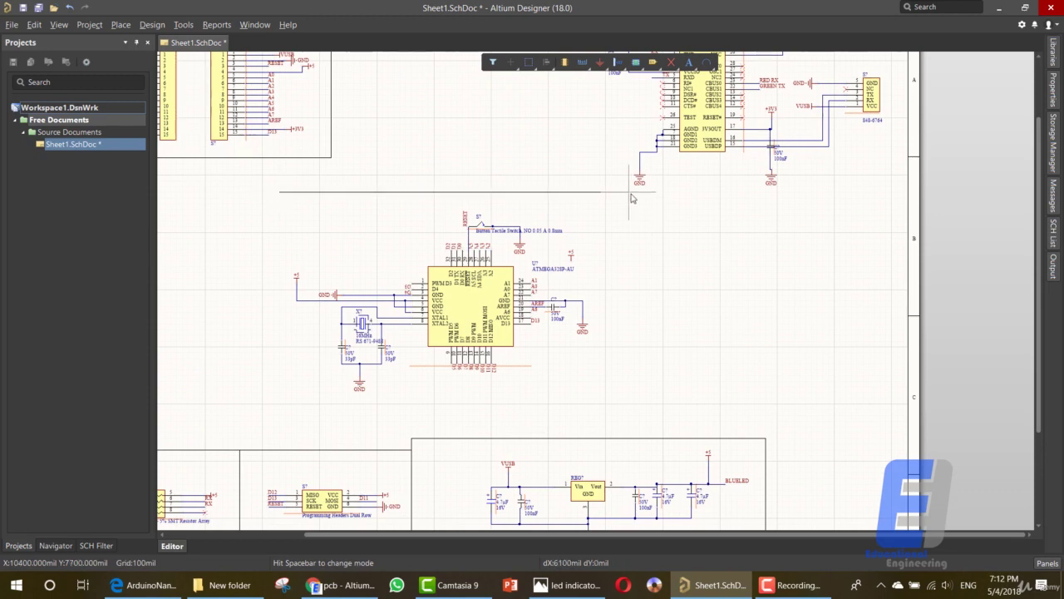
{"action": "left_click", "coordinate": [628, 194]}
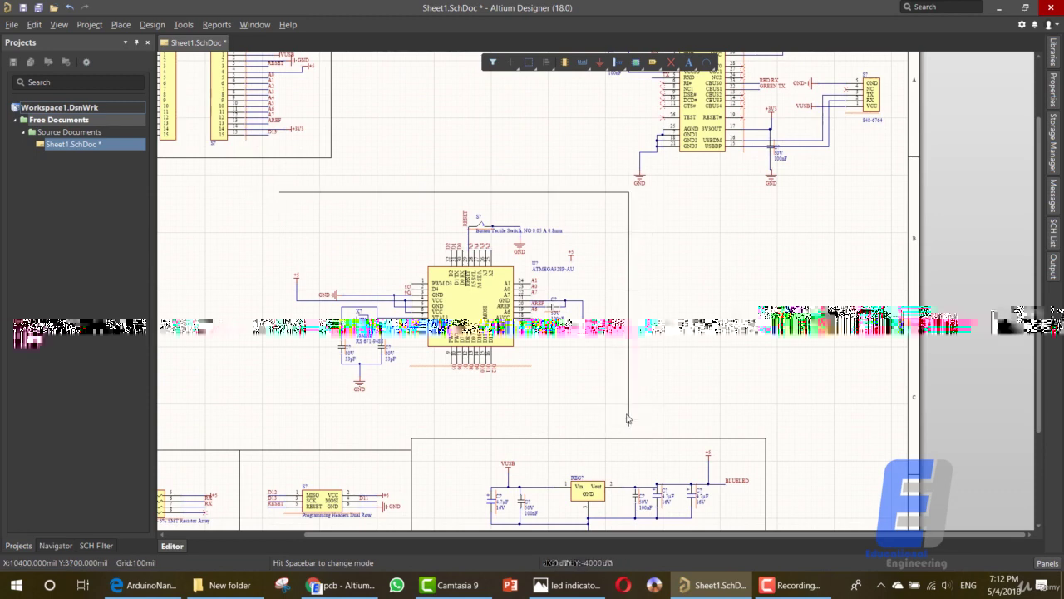
{"action": "left_click", "coordinate": [257, 421]}
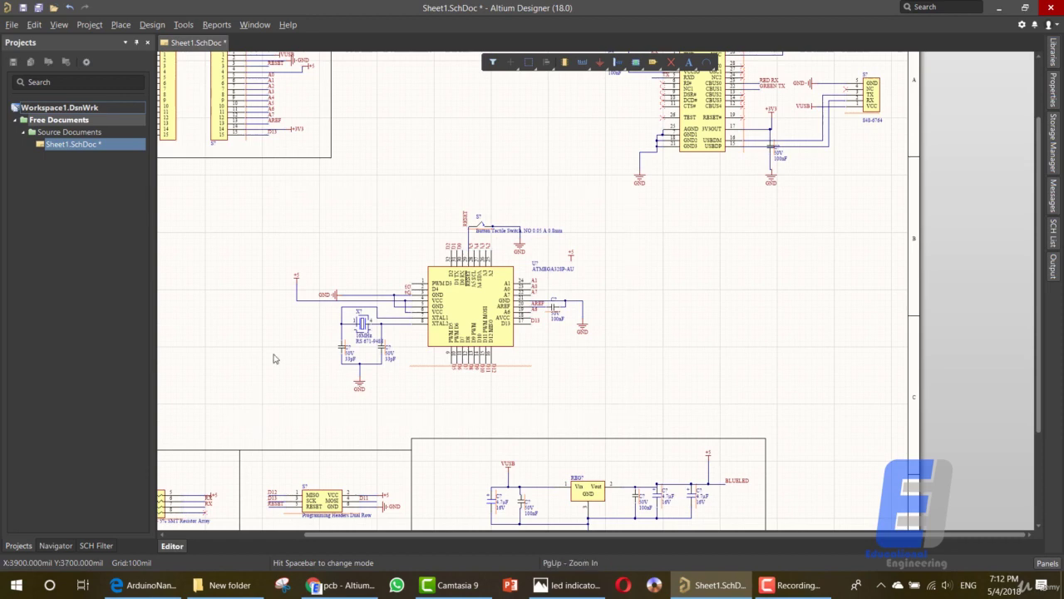
{"action": "left_click", "coordinate": [257, 192]}
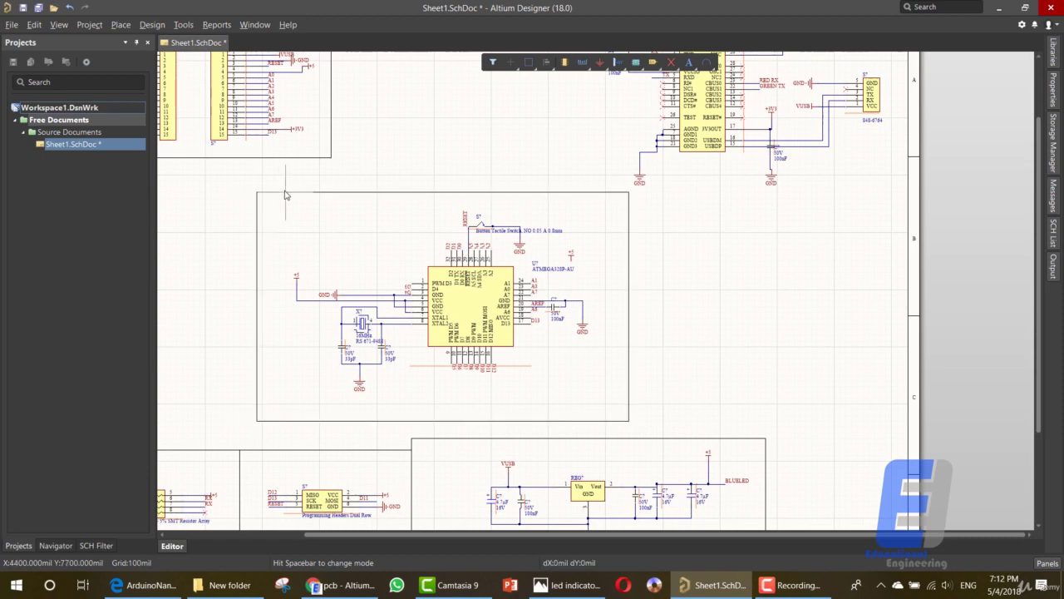
Step: Draw border lines left of and below the USB-to-serial chip and USB connector section out to the sheet frame, and save the schematic
{"action": "scroll", "coordinate": [682, 264], "scroll_direction": "up", "scroll_amount": 3}
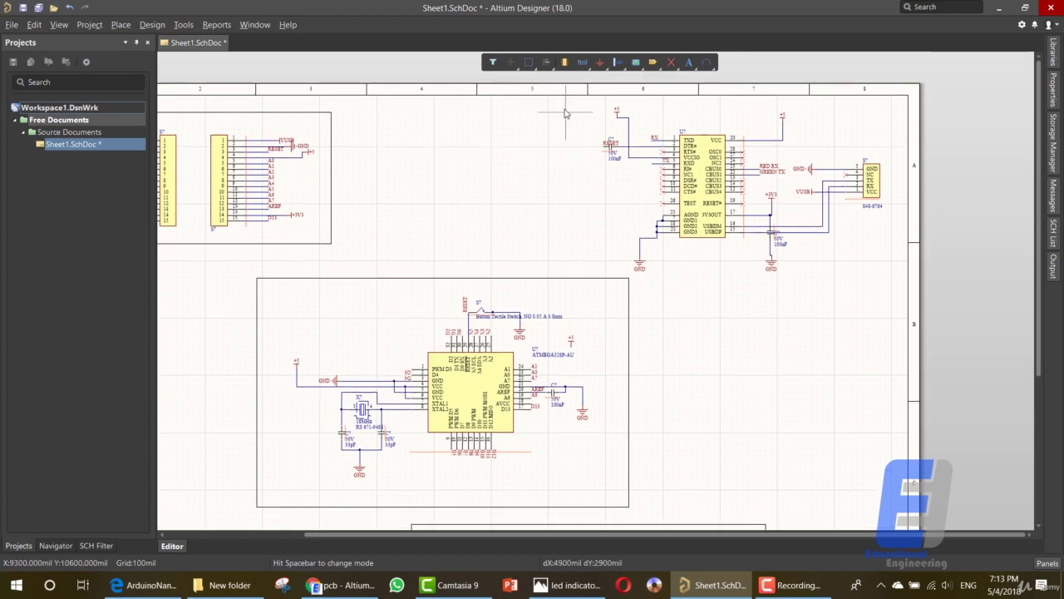
{"action": "left_click", "coordinate": [570, 98]}
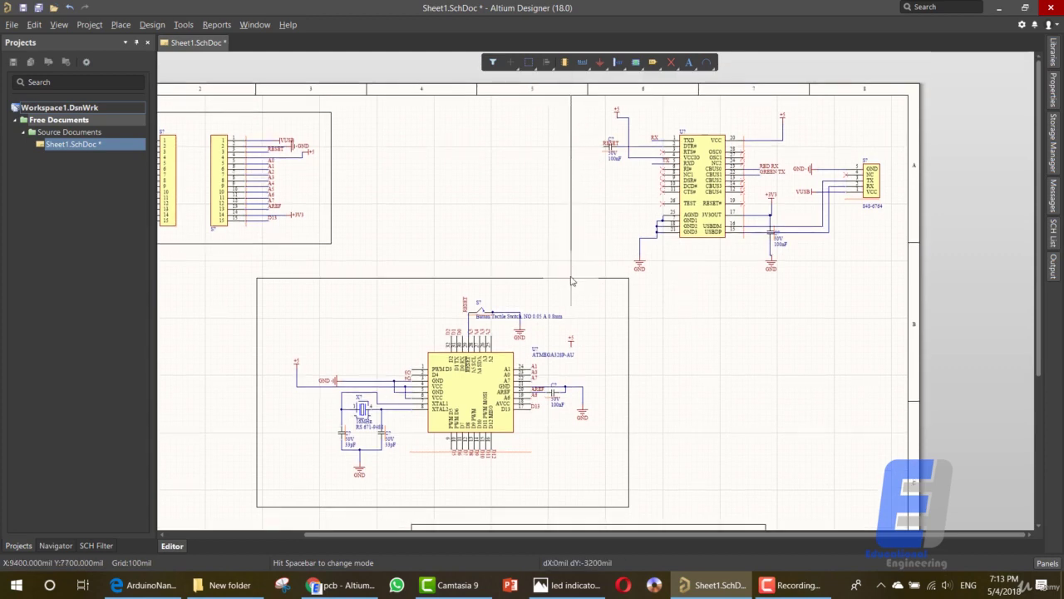
{"action": "left_click", "coordinate": [909, 283]}
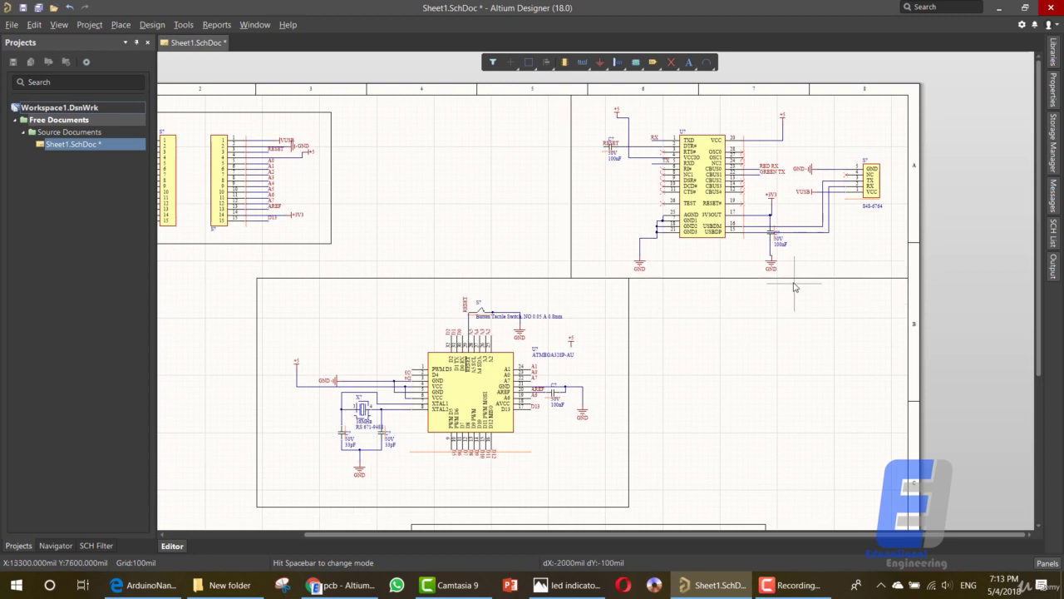
{"action": "right_click", "coordinate": [784, 320]}
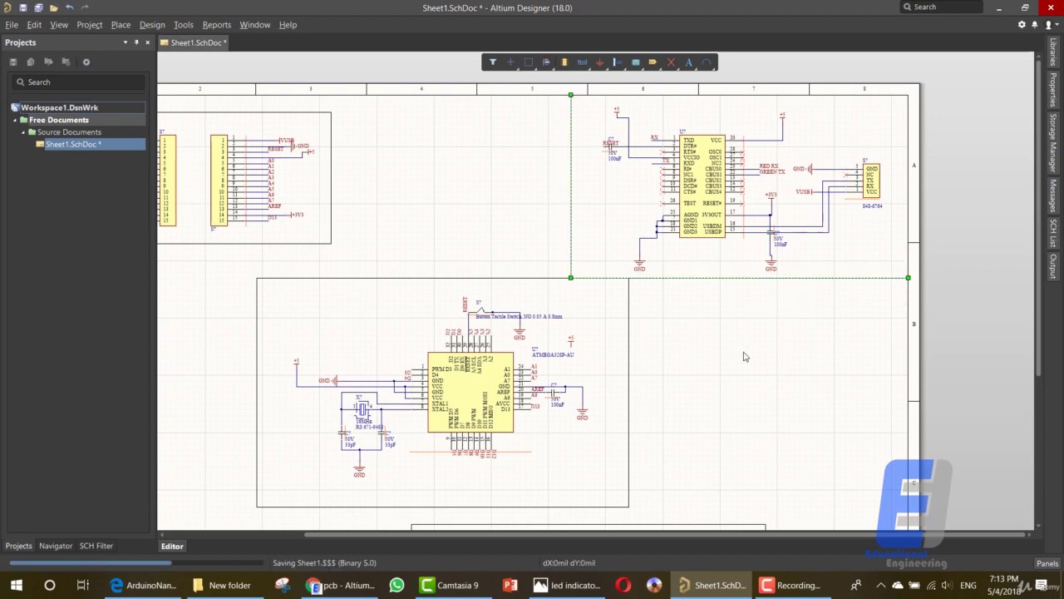
{"action": "left_click", "coordinate": [746, 357]}
{"action": "key", "text": "ctrl+s"}
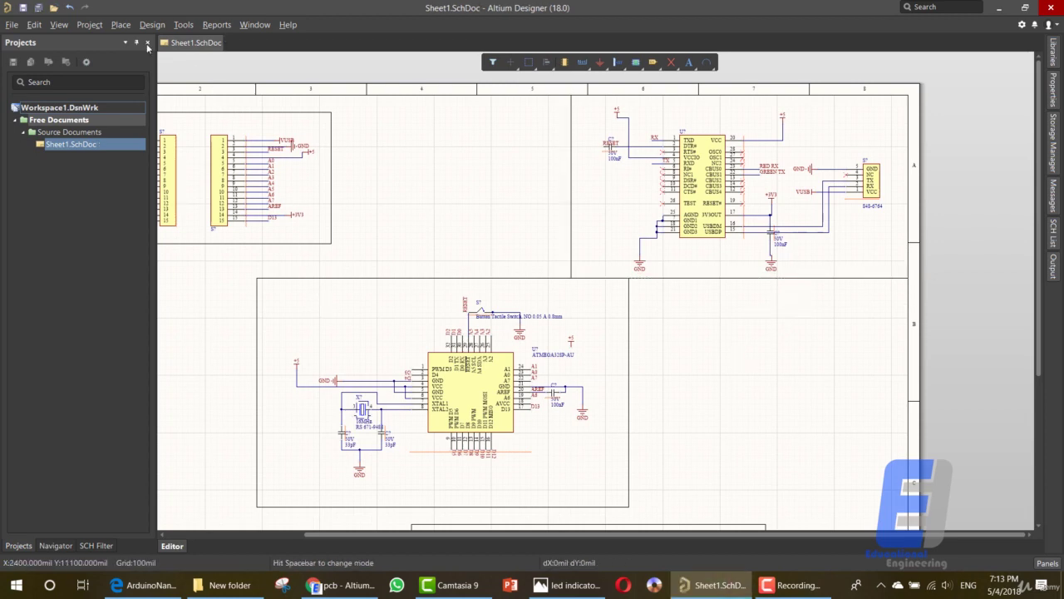
Step: Place the text string "atmega" in bold at font size 72 in the upper-left area of the microcontroller block
{"action": "left_click", "coordinate": [120, 24]}
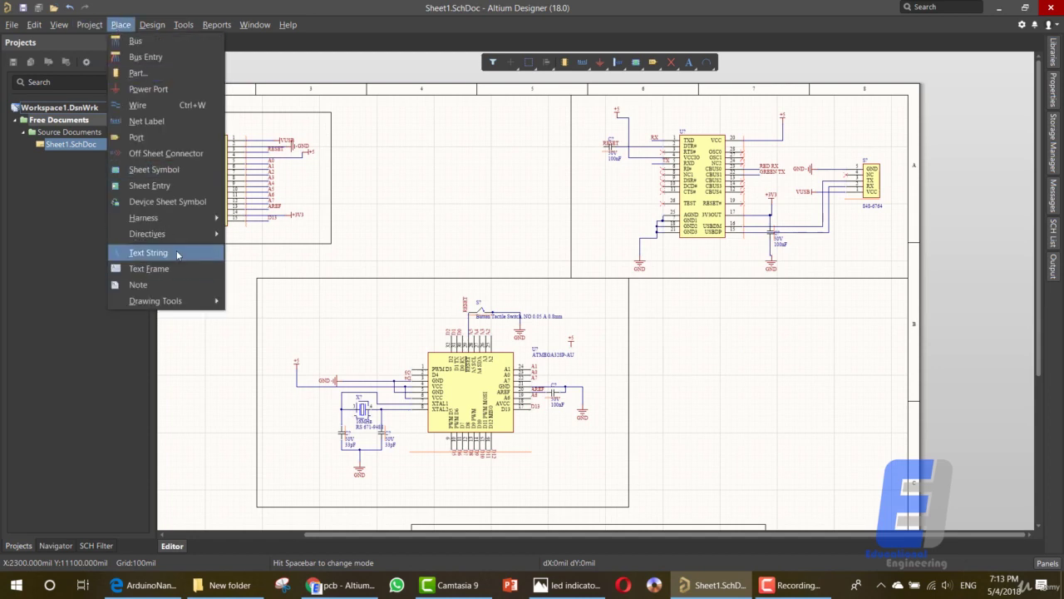
{"action": "left_click", "coordinate": [149, 252]}
{"action": "left_click", "coordinate": [375, 295]}
{"action": "key", "text": "Tab"}
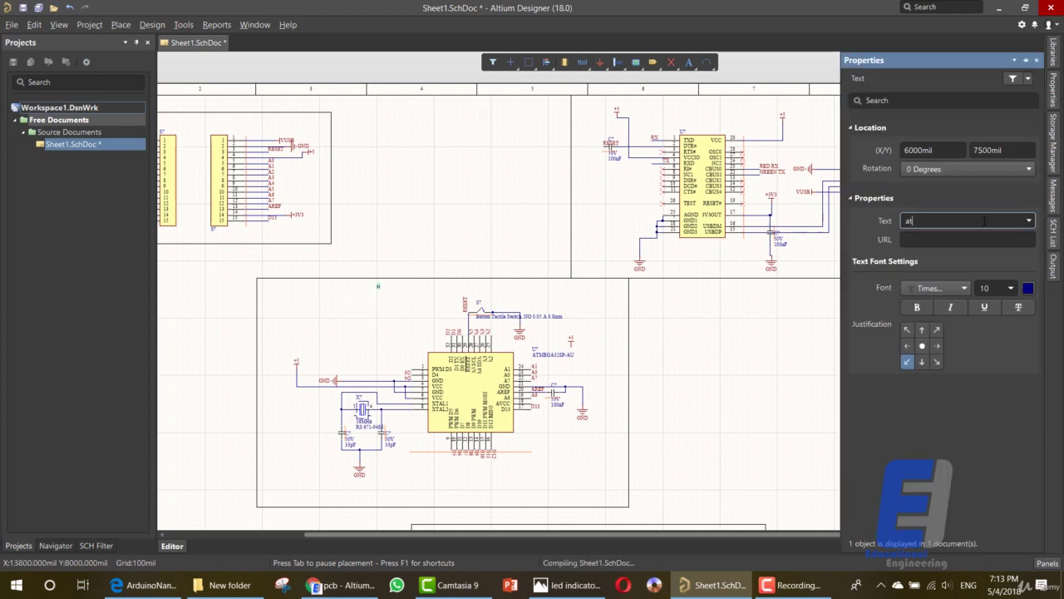
{"action": "type", "text": "atmega"}
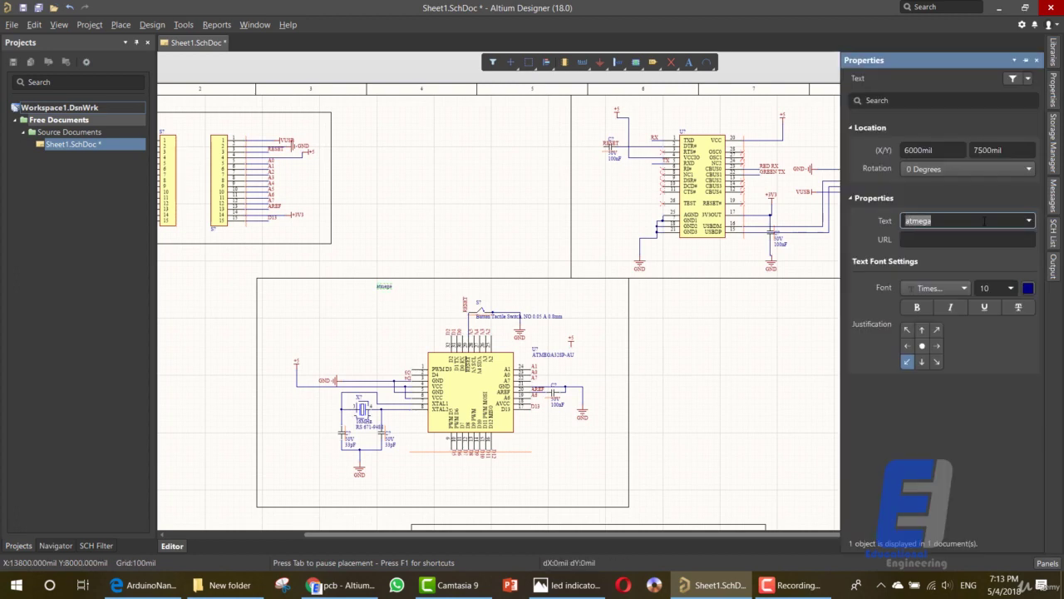
{"action": "left_click", "coordinate": [917, 306]}
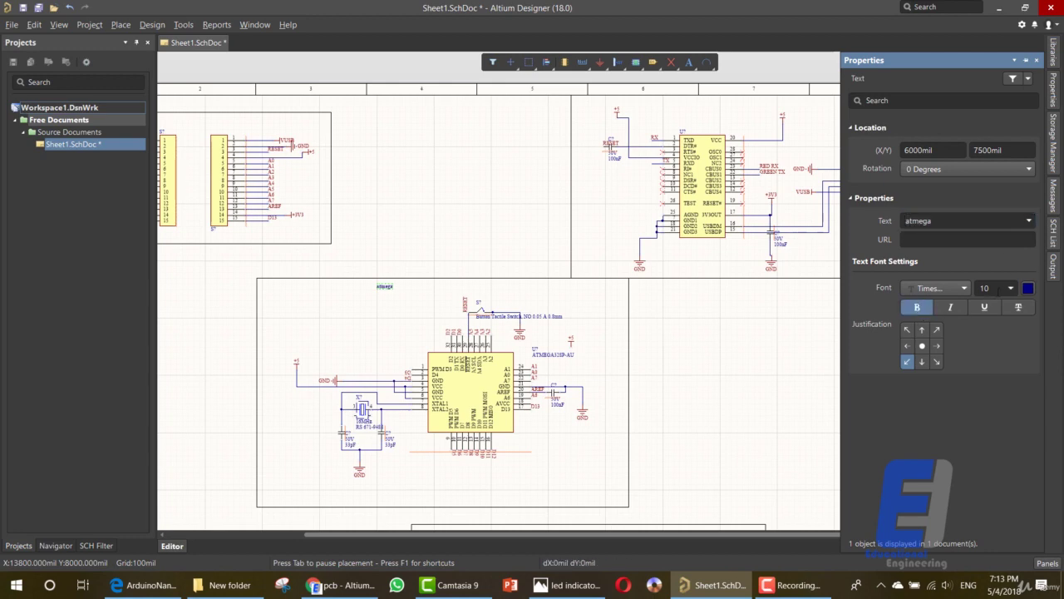
{"action": "left_click", "coordinate": [1010, 287]}
{"action": "left_click", "coordinate": [993, 484]}
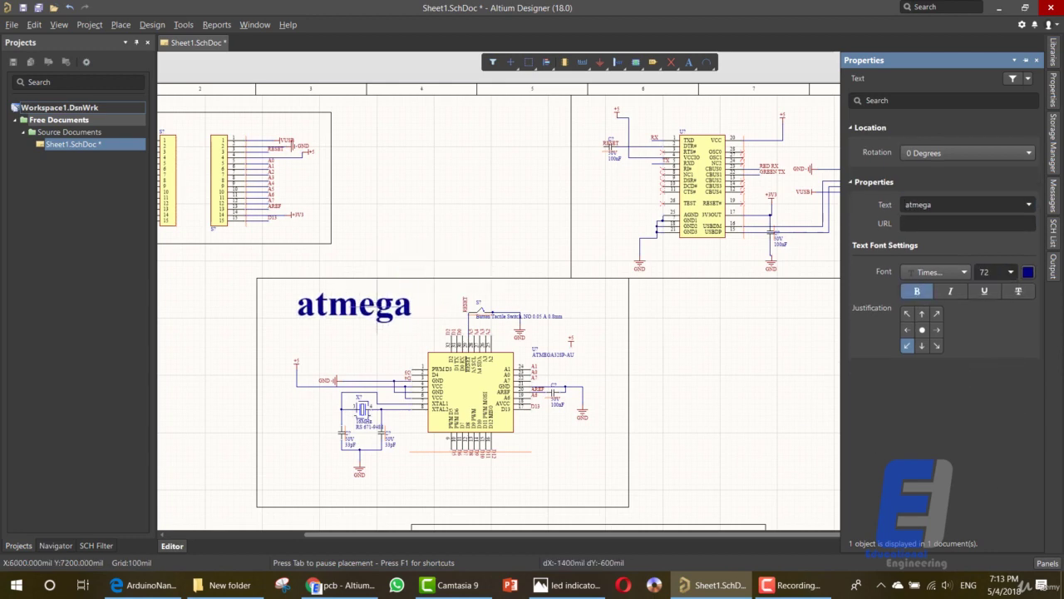
{"action": "left_click", "coordinate": [367, 315]}
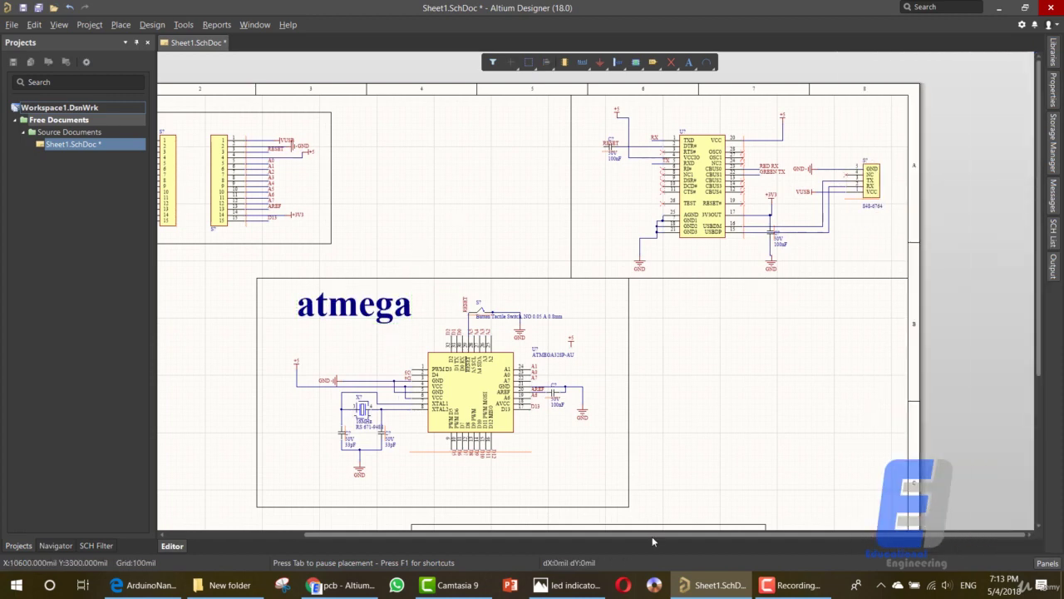
Step: Review the bordered blocks across the sheet and save the schematic with its atmega heading
{"action": "left_click_drag", "start_coordinate": [652, 534], "coordinate": [548, 542]}
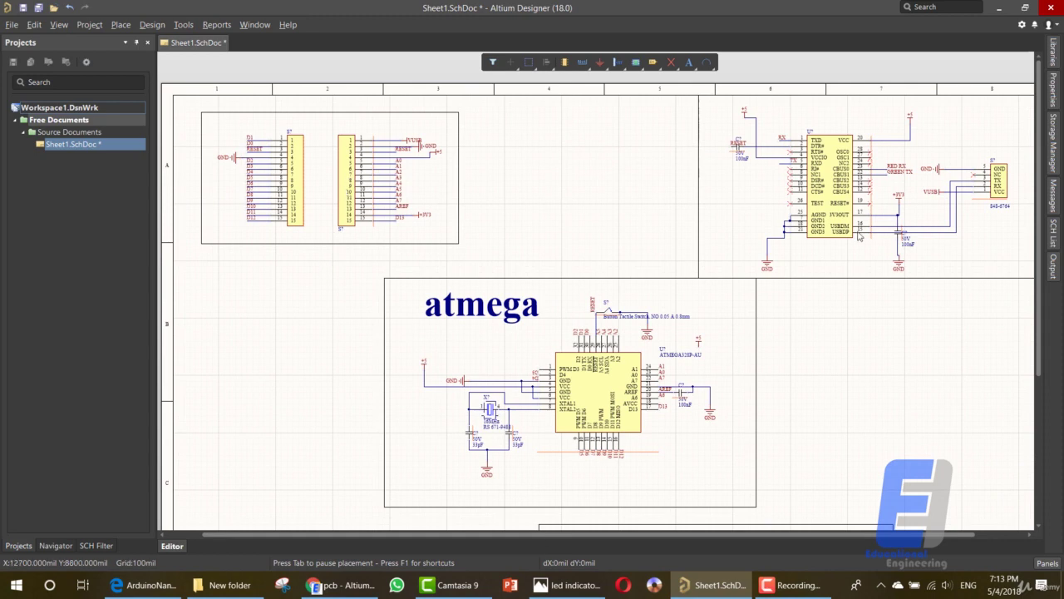
{"action": "scroll", "coordinate": [748, 262], "scroll_direction": "down", "scroll_amount": 3}
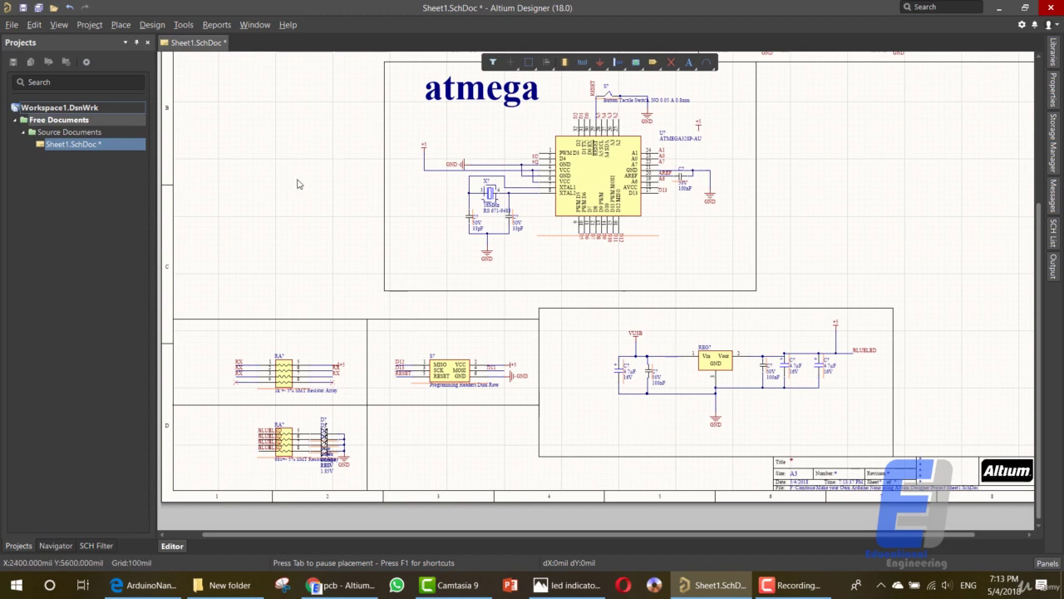
{"action": "left_click", "coordinate": [37, 7]}
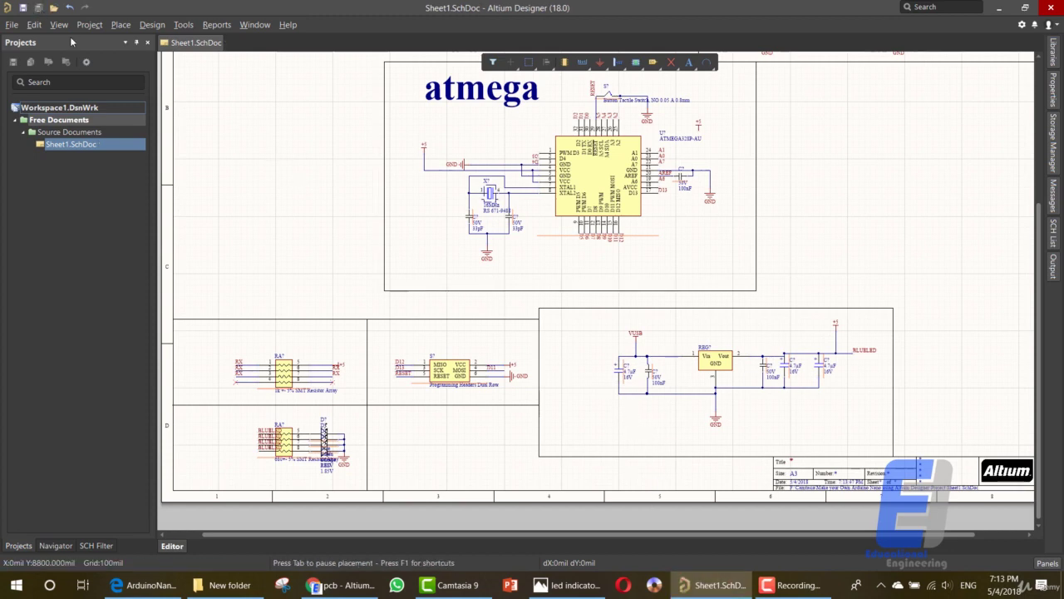